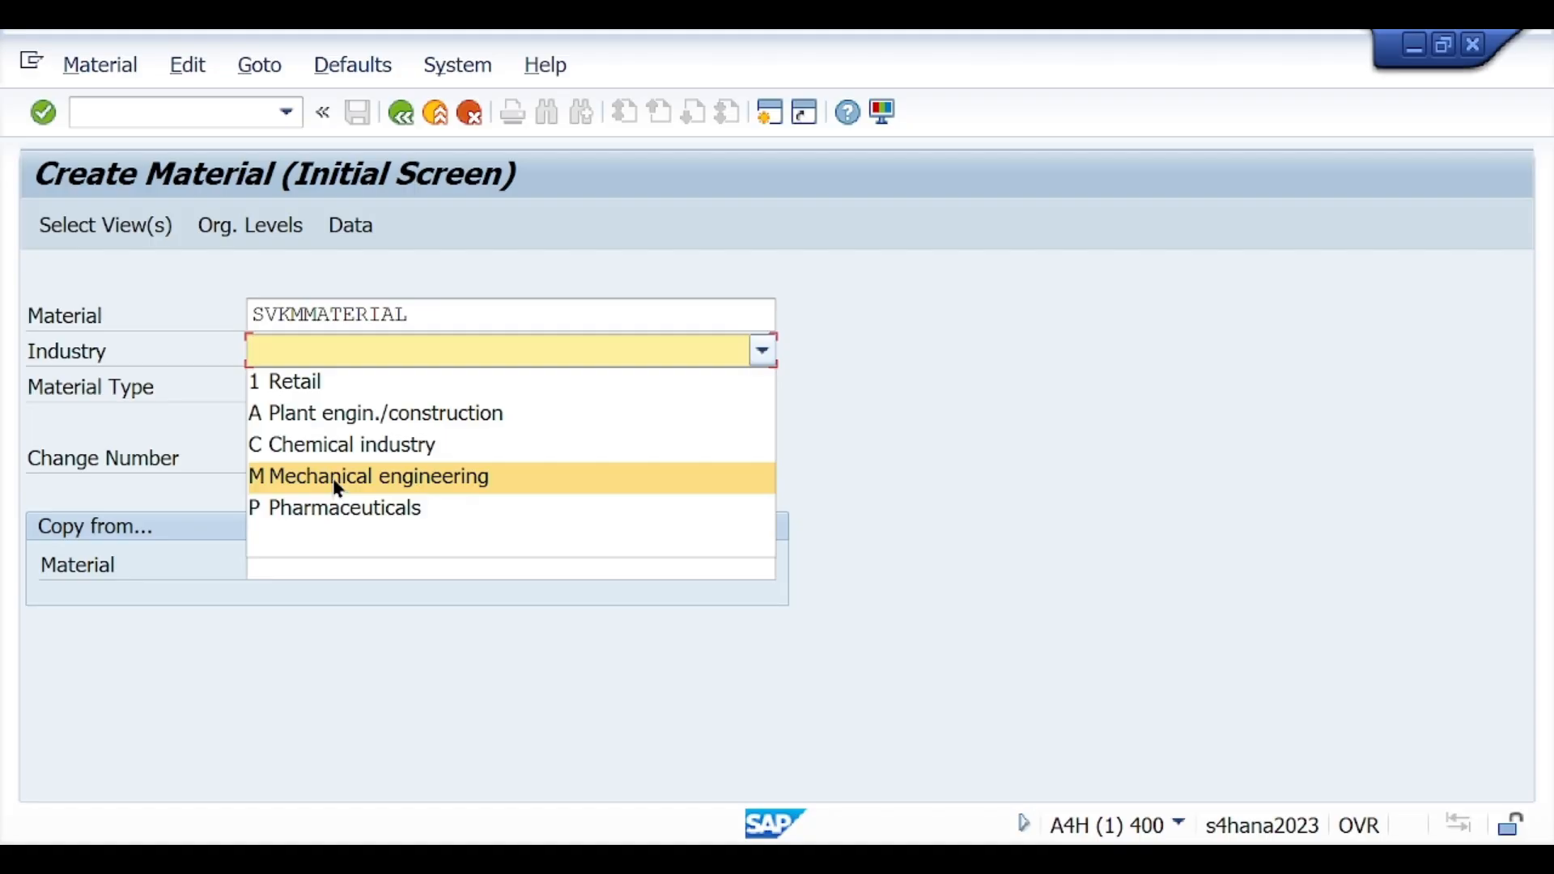
Step: Set the industry to Mechanical engineering and the material type to ROH Raw materials for the new material
{"action": "left_click", "coordinate": [339, 485]}
{"action": "left_click", "coordinate": [327, 387]}
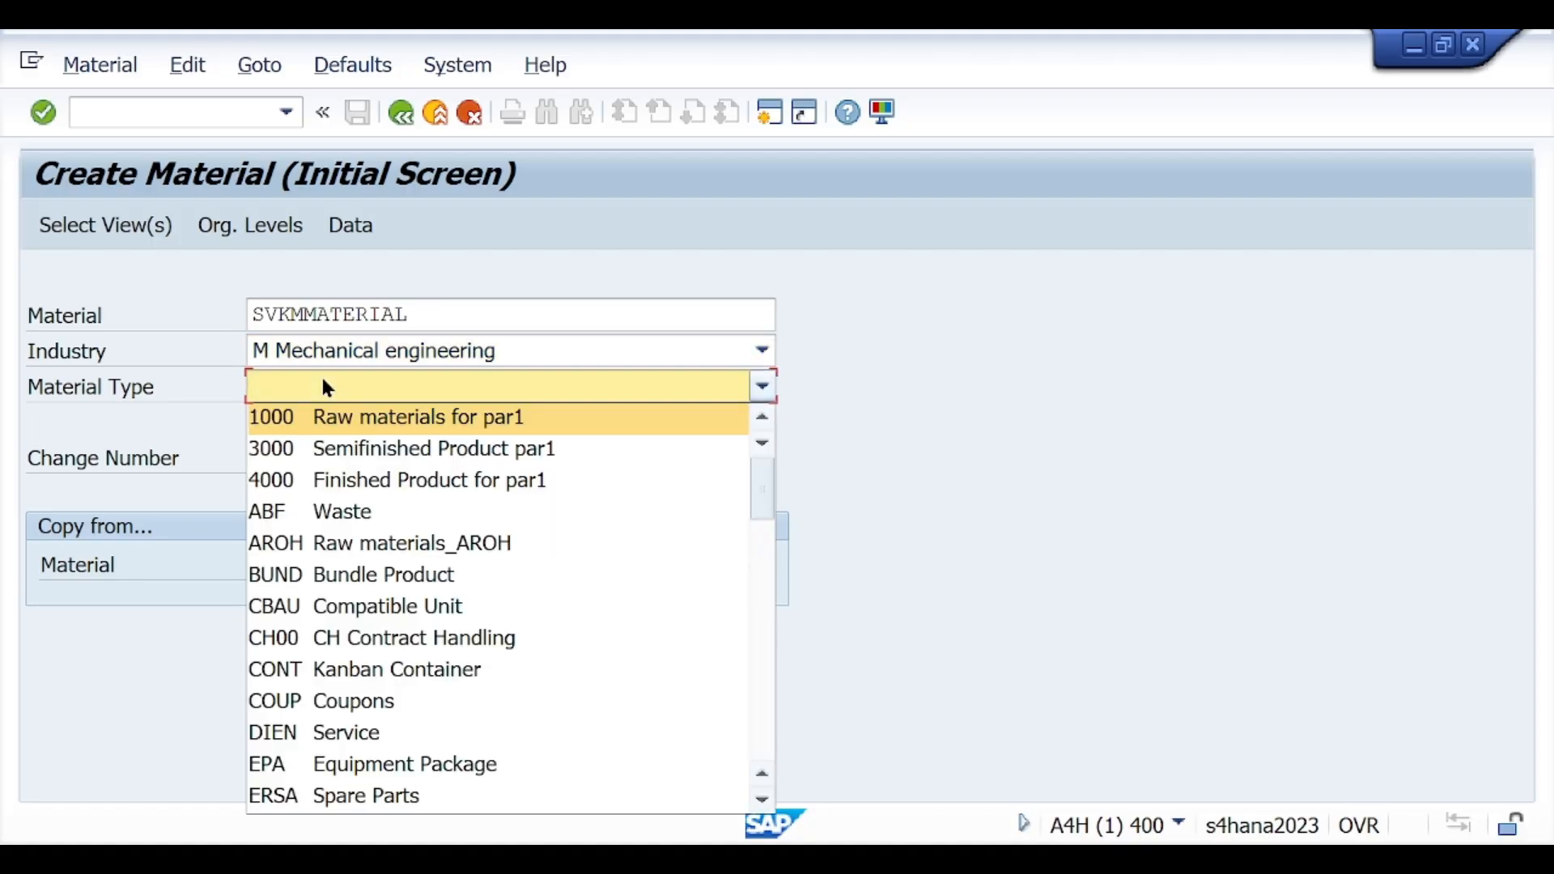
{"action": "key", "text": "r"}
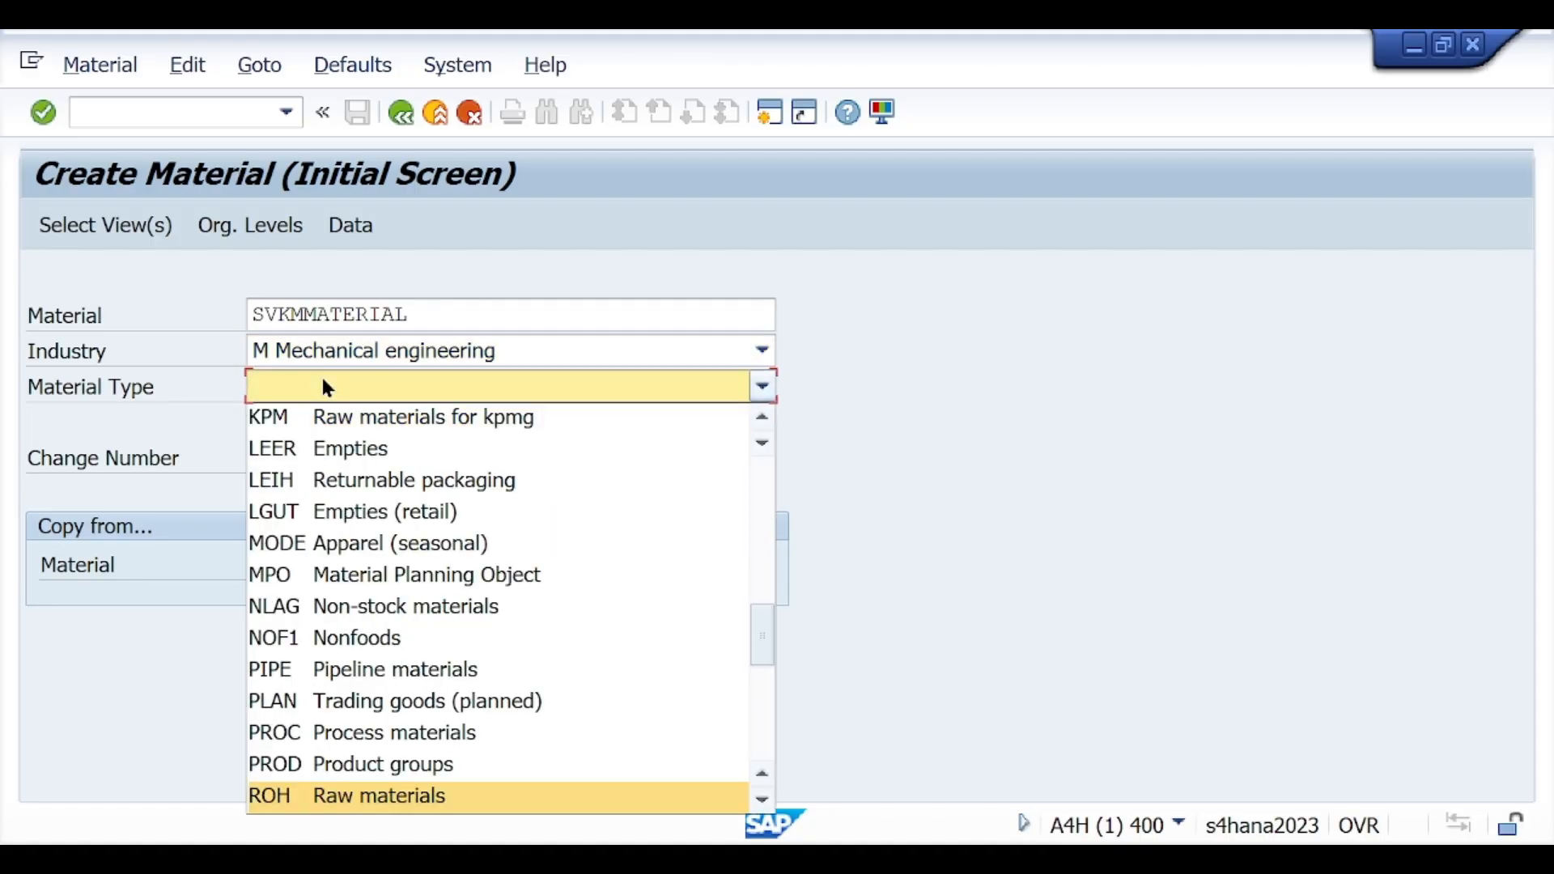
{"action": "left_click", "coordinate": [294, 790]}
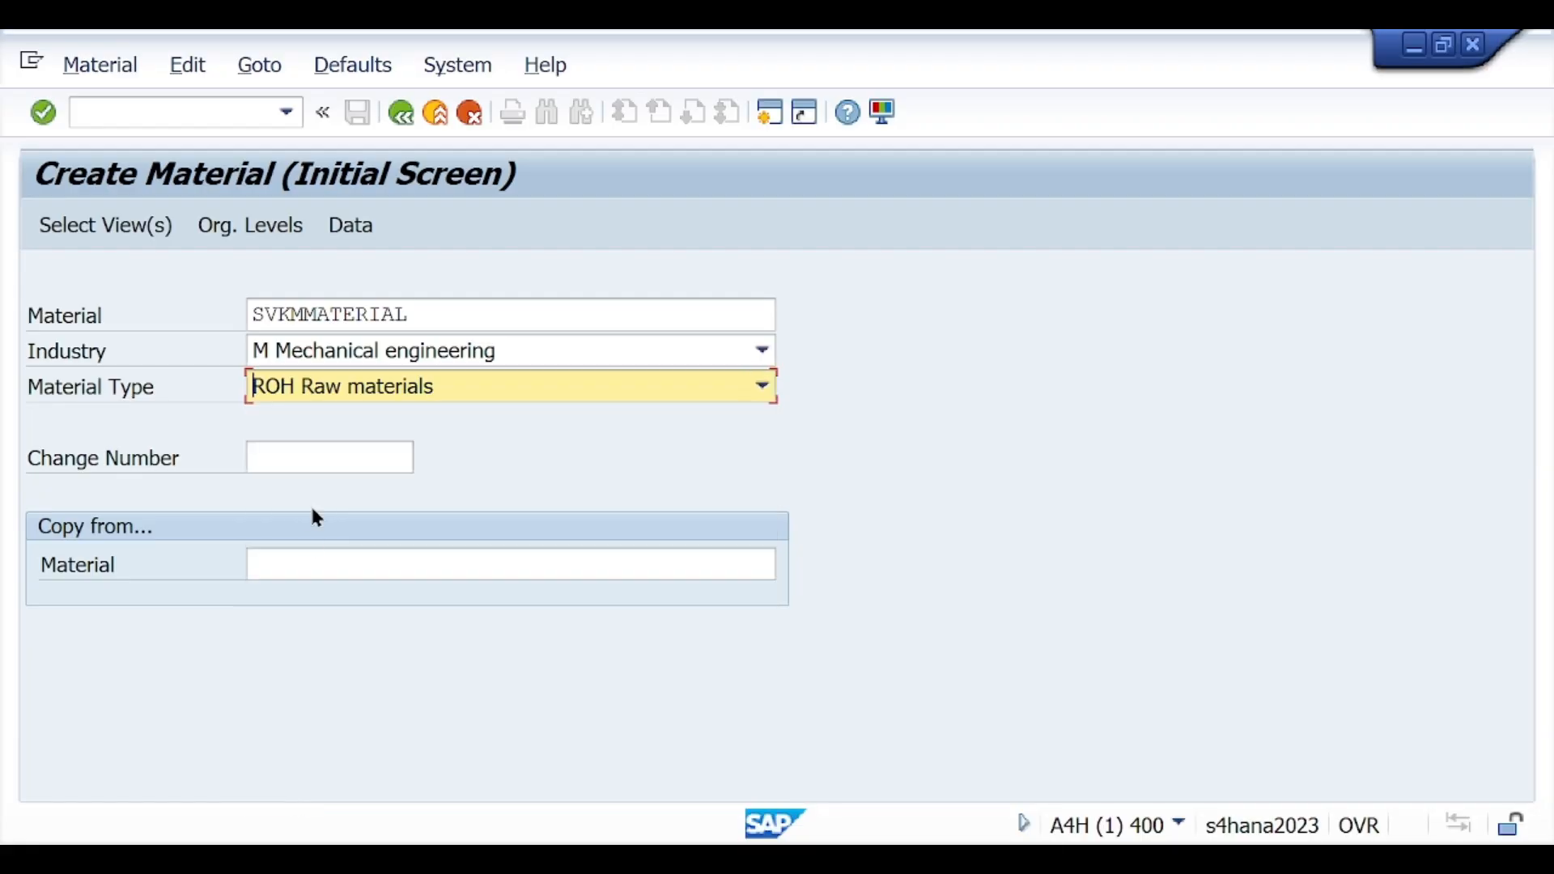
Step: Choose the views Basic Data 1, Sales Org. Data 1, Sales Org. Data 2 and Sales: General/Plant Data for the material
{"action": "left_click", "coordinate": [105, 234]}
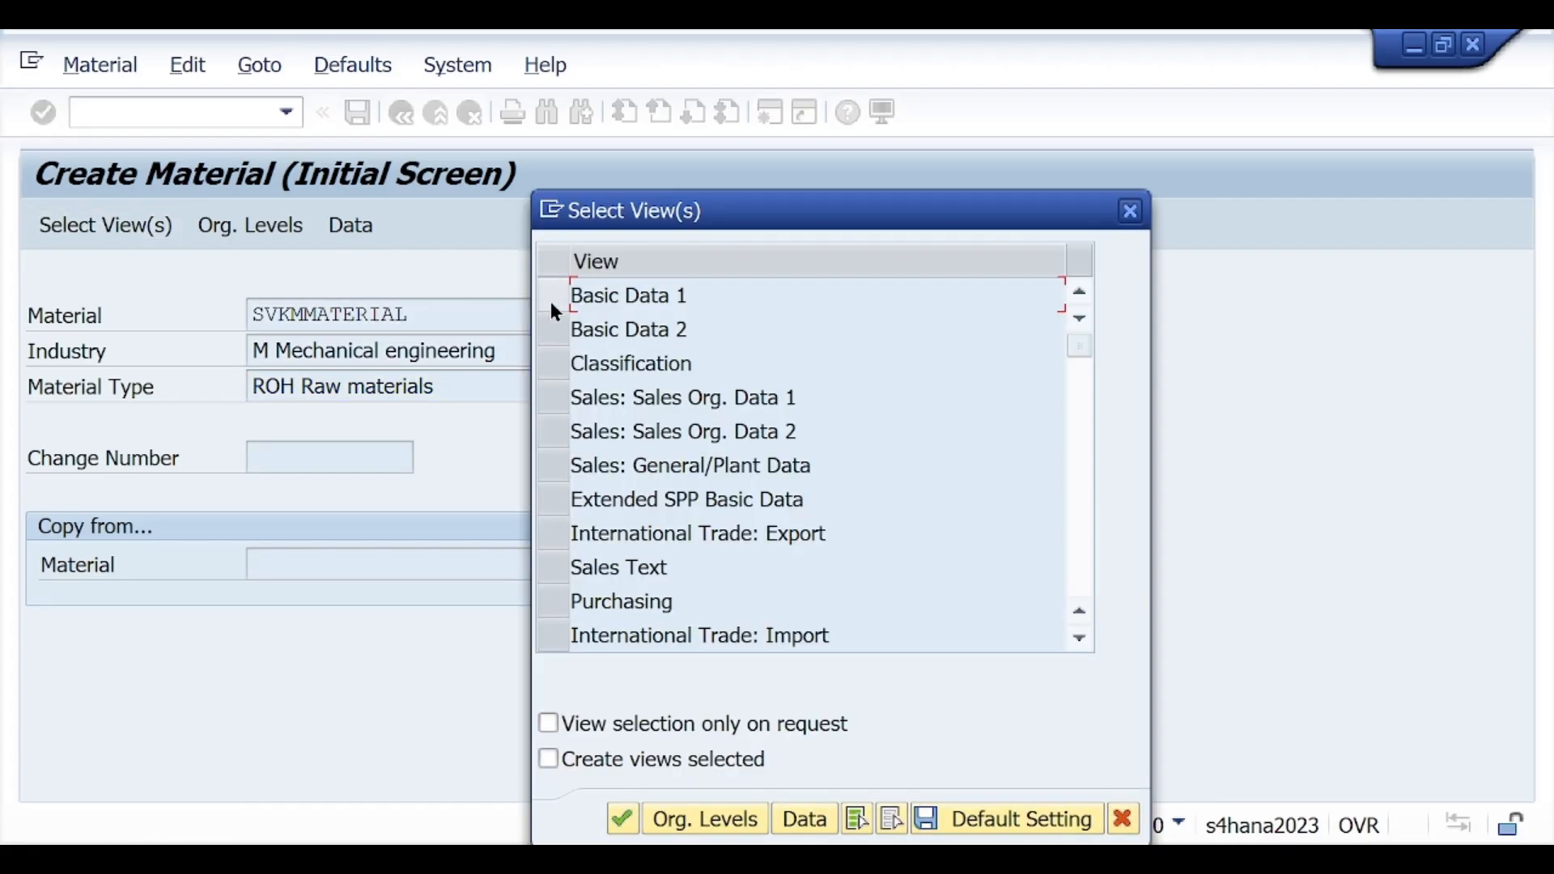
{"action": "left_click", "coordinate": [552, 301]}
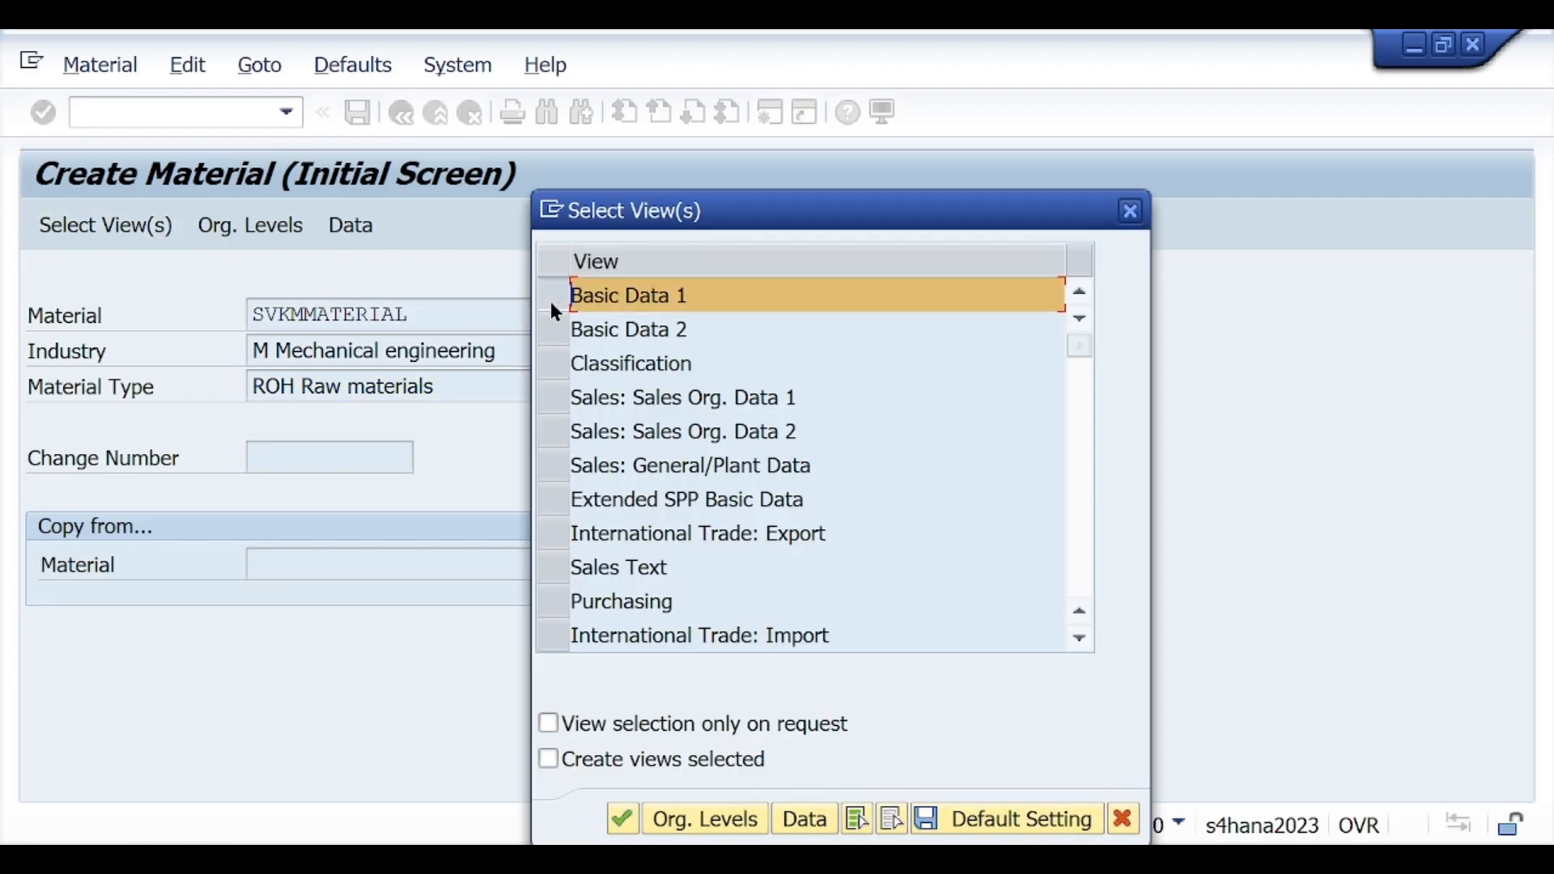
{"action": "left_click", "coordinate": [559, 396]}
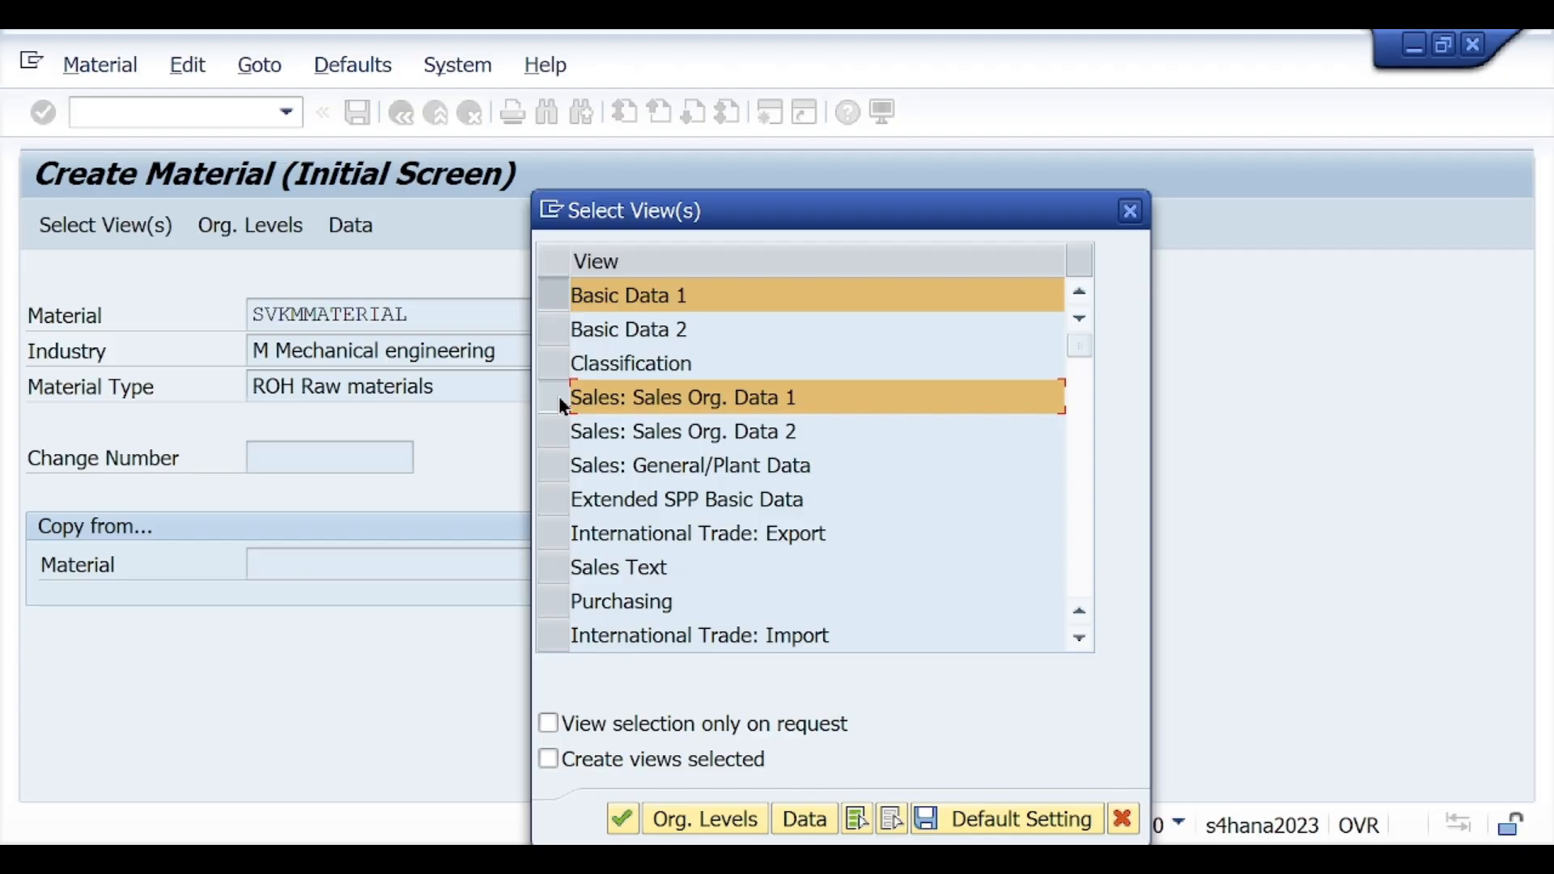
{"action": "left_click", "coordinate": [557, 430]}
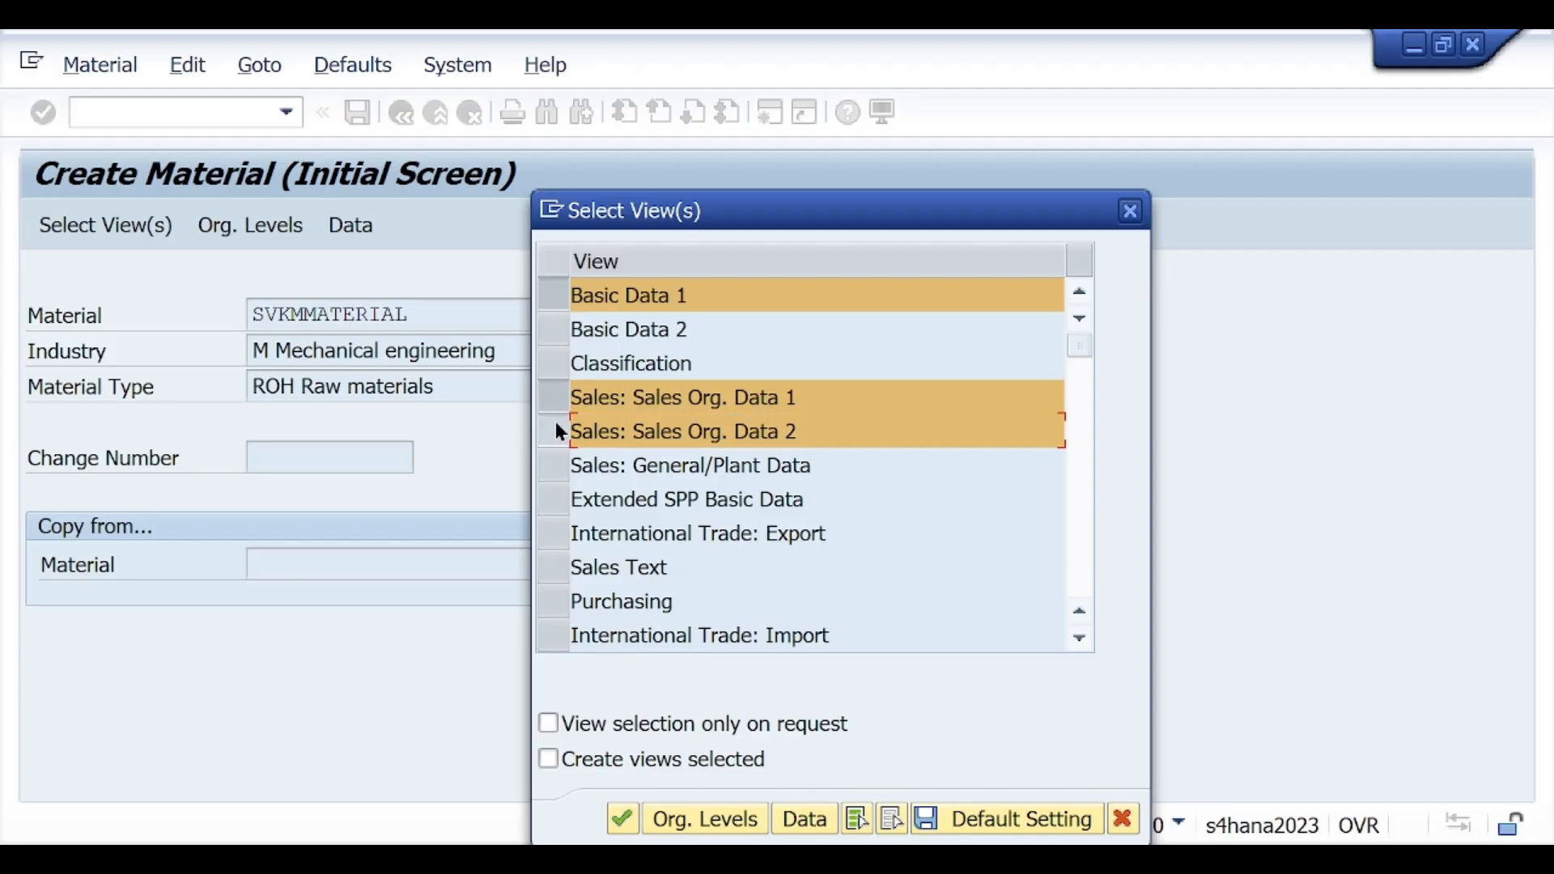
{"action": "left_click", "coordinate": [551, 466]}
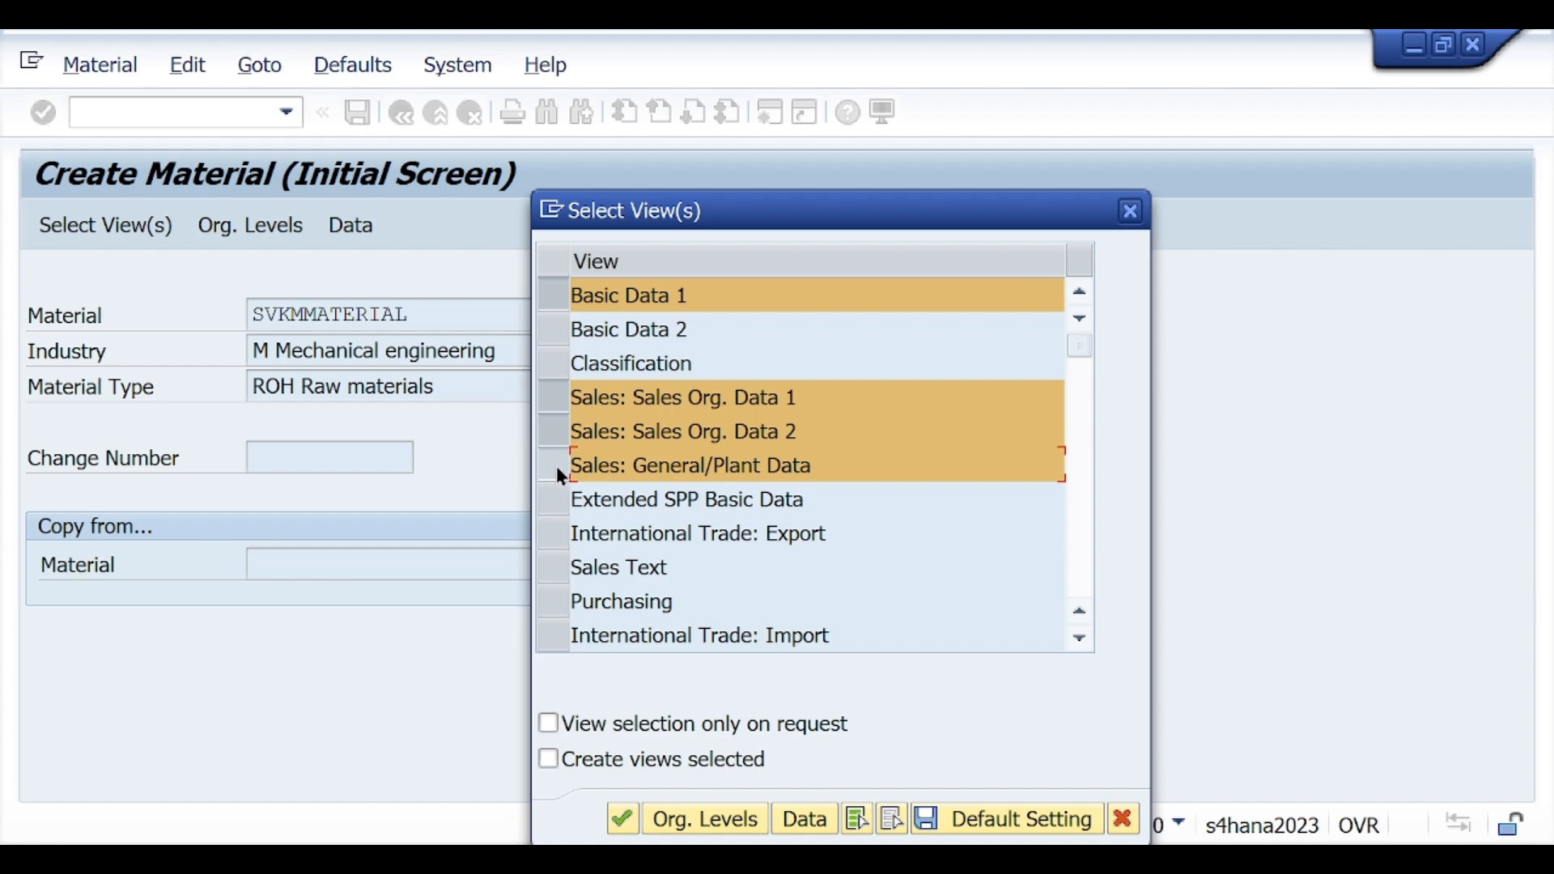
Step: Add the Purchasing, MRP 1, General Plant Data / Storage 1 and Accounting 1 views to the selection
{"action": "scroll", "coordinate": [555, 463], "scroll_direction": "down", "scroll_amount": 2}
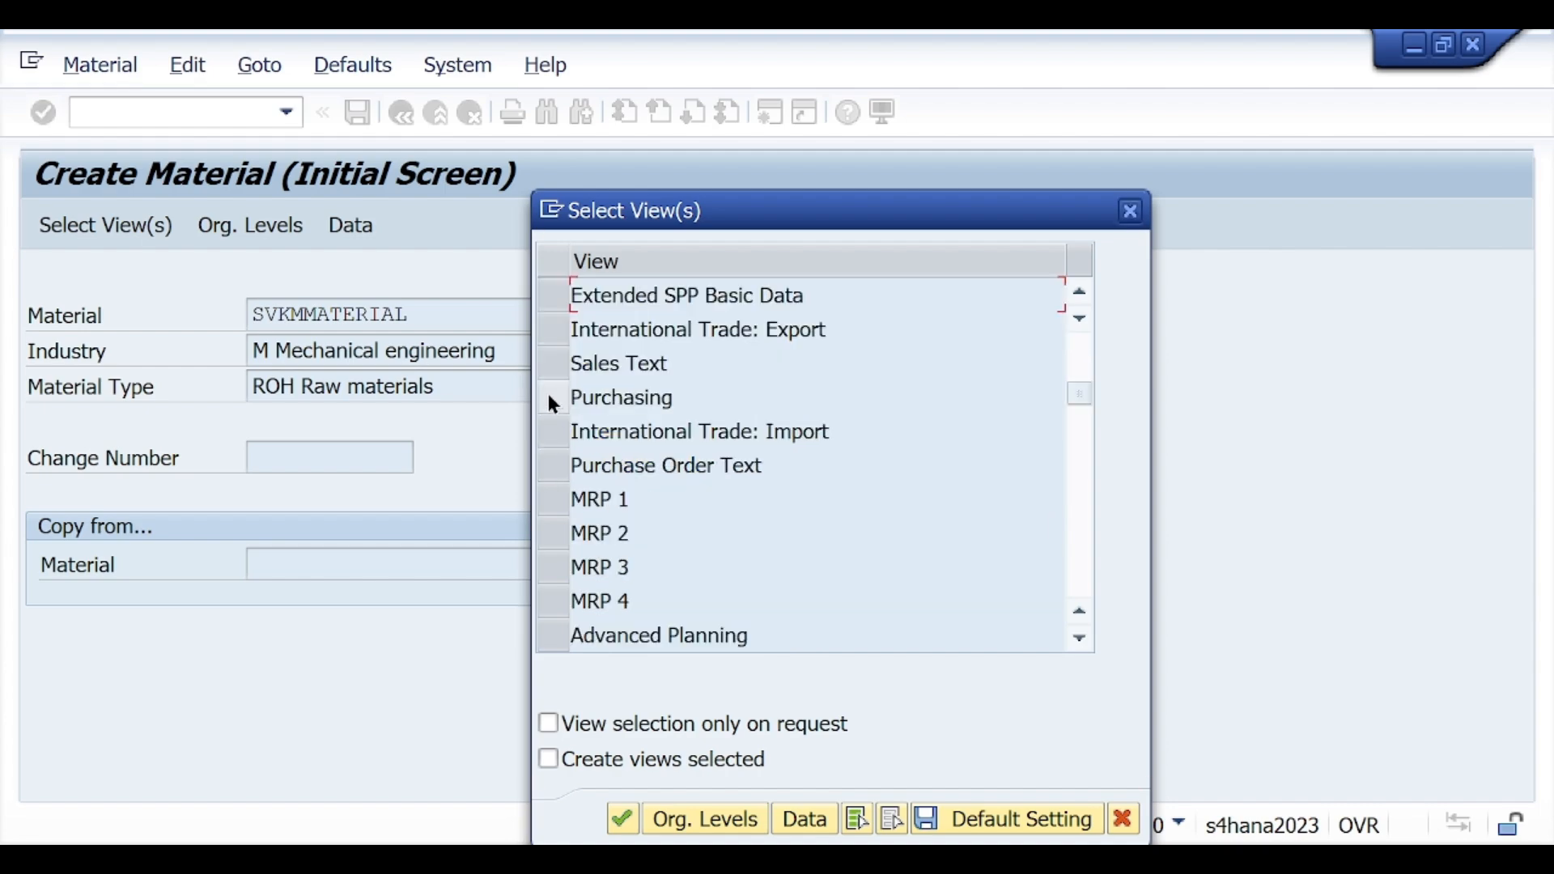
{"action": "left_click", "coordinate": [548, 398]}
{"action": "left_click", "coordinate": [558, 498]}
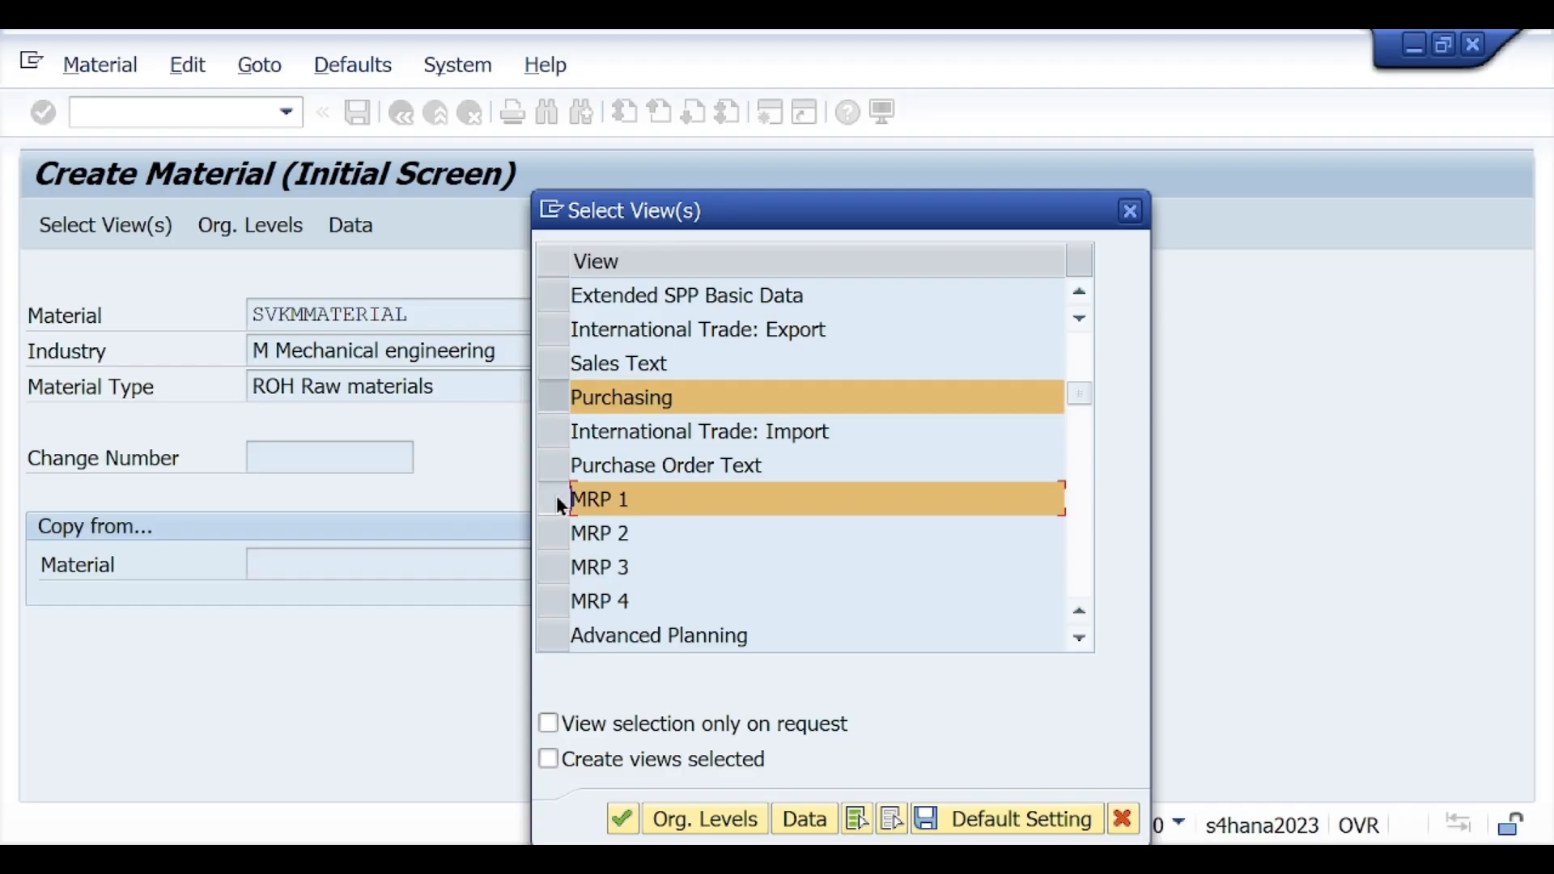
{"action": "scroll", "coordinate": [556, 497], "scroll_direction": "down", "scroll_amount": 3}
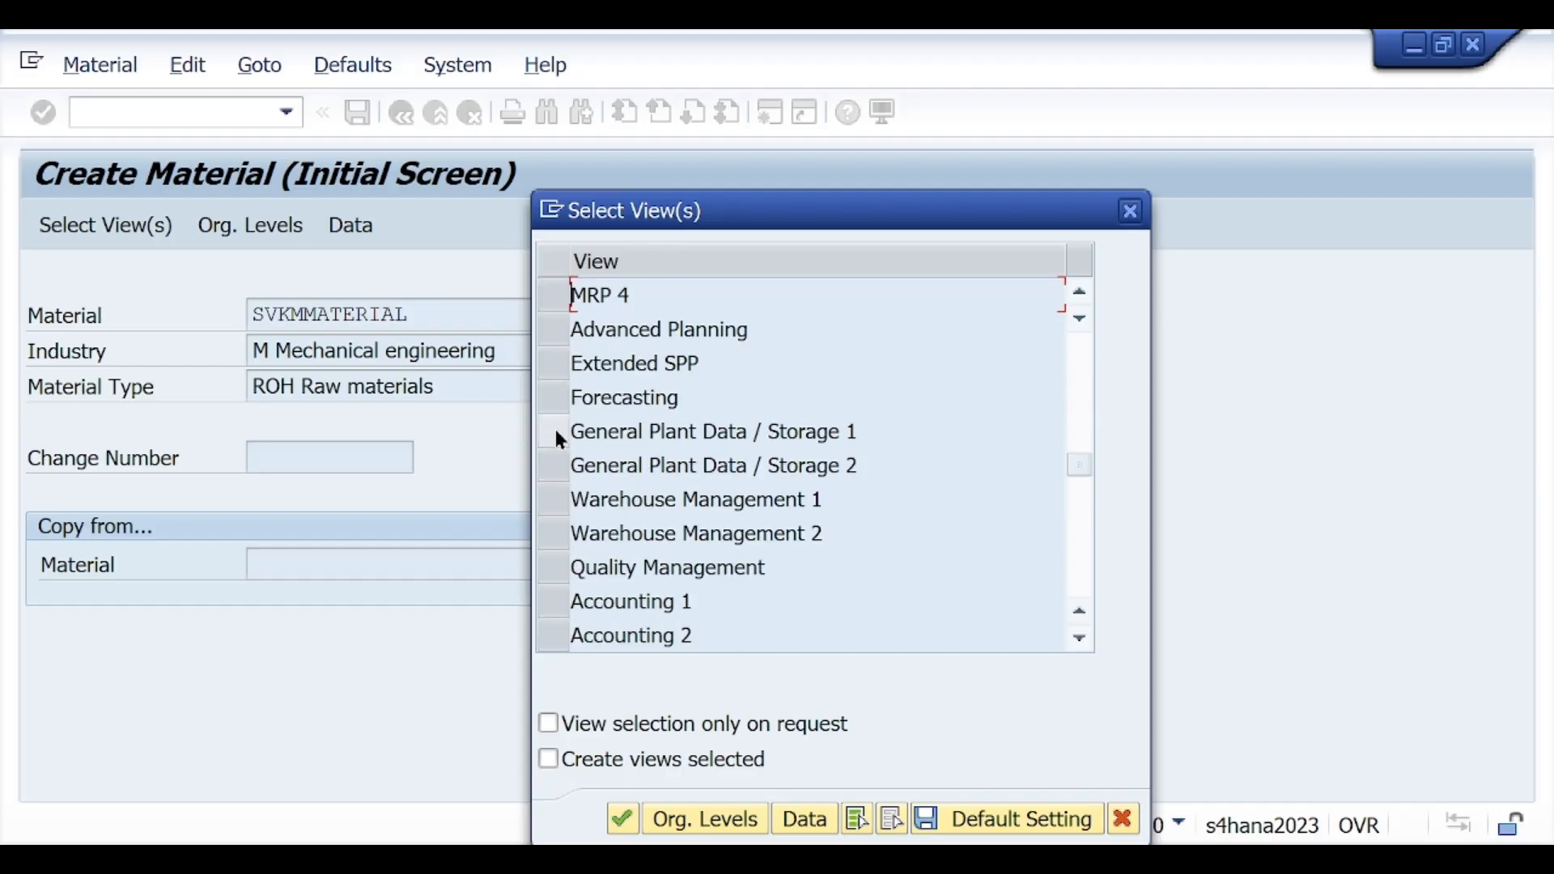
{"action": "left_click", "coordinate": [558, 433]}
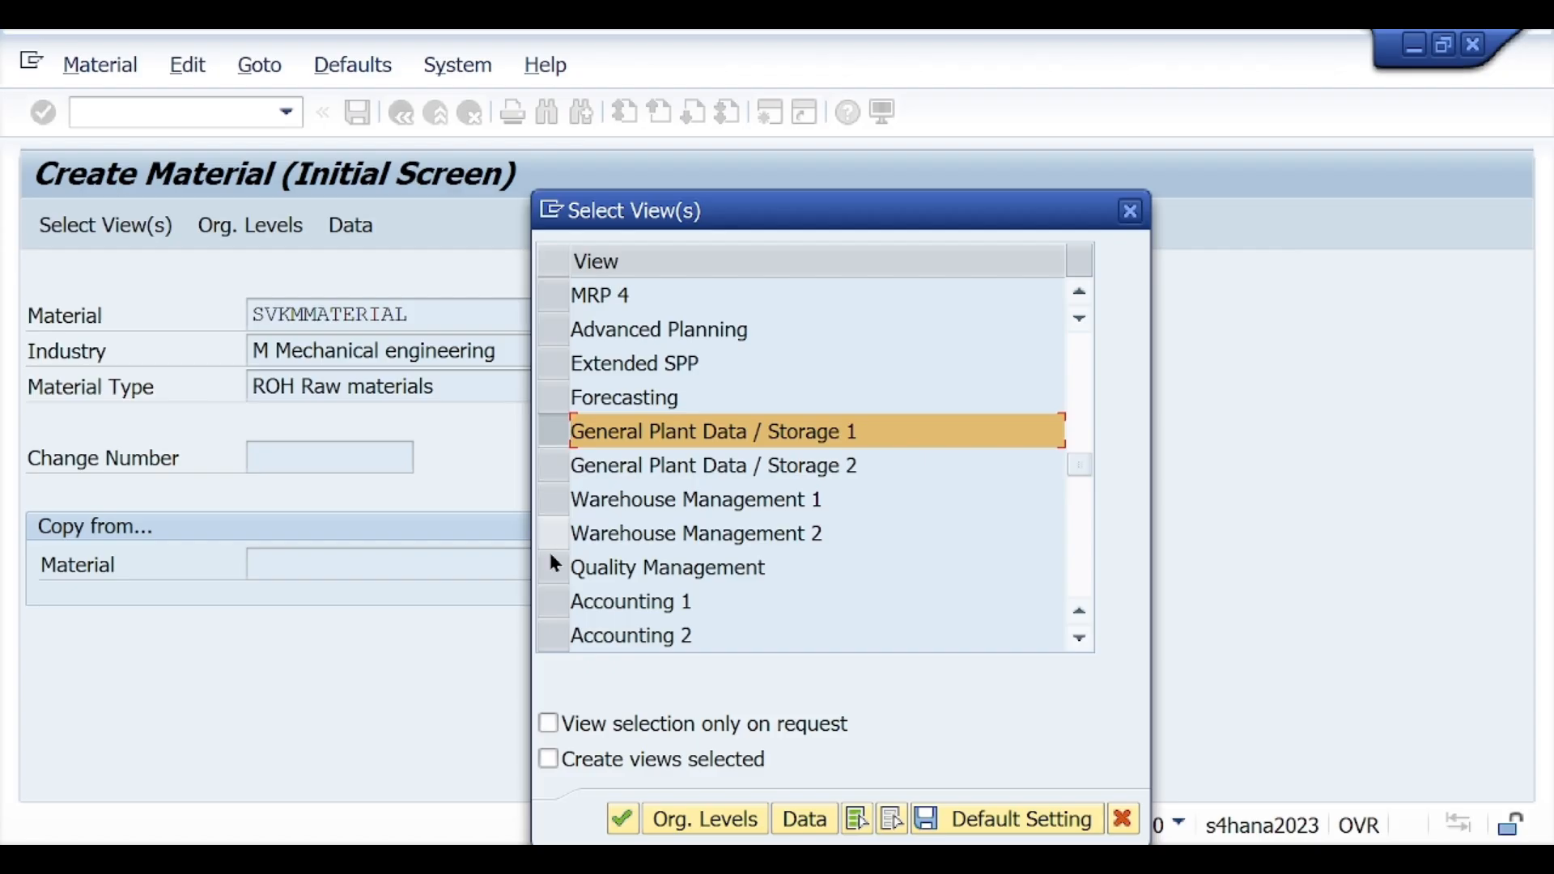
{"action": "left_click", "coordinate": [549, 602]}
Step: Review the selected views throughout the view list, from Basic Data 1 to Accounting 1
{"action": "scroll", "coordinate": [555, 595], "scroll_direction": "up", "scroll_amount": 3}
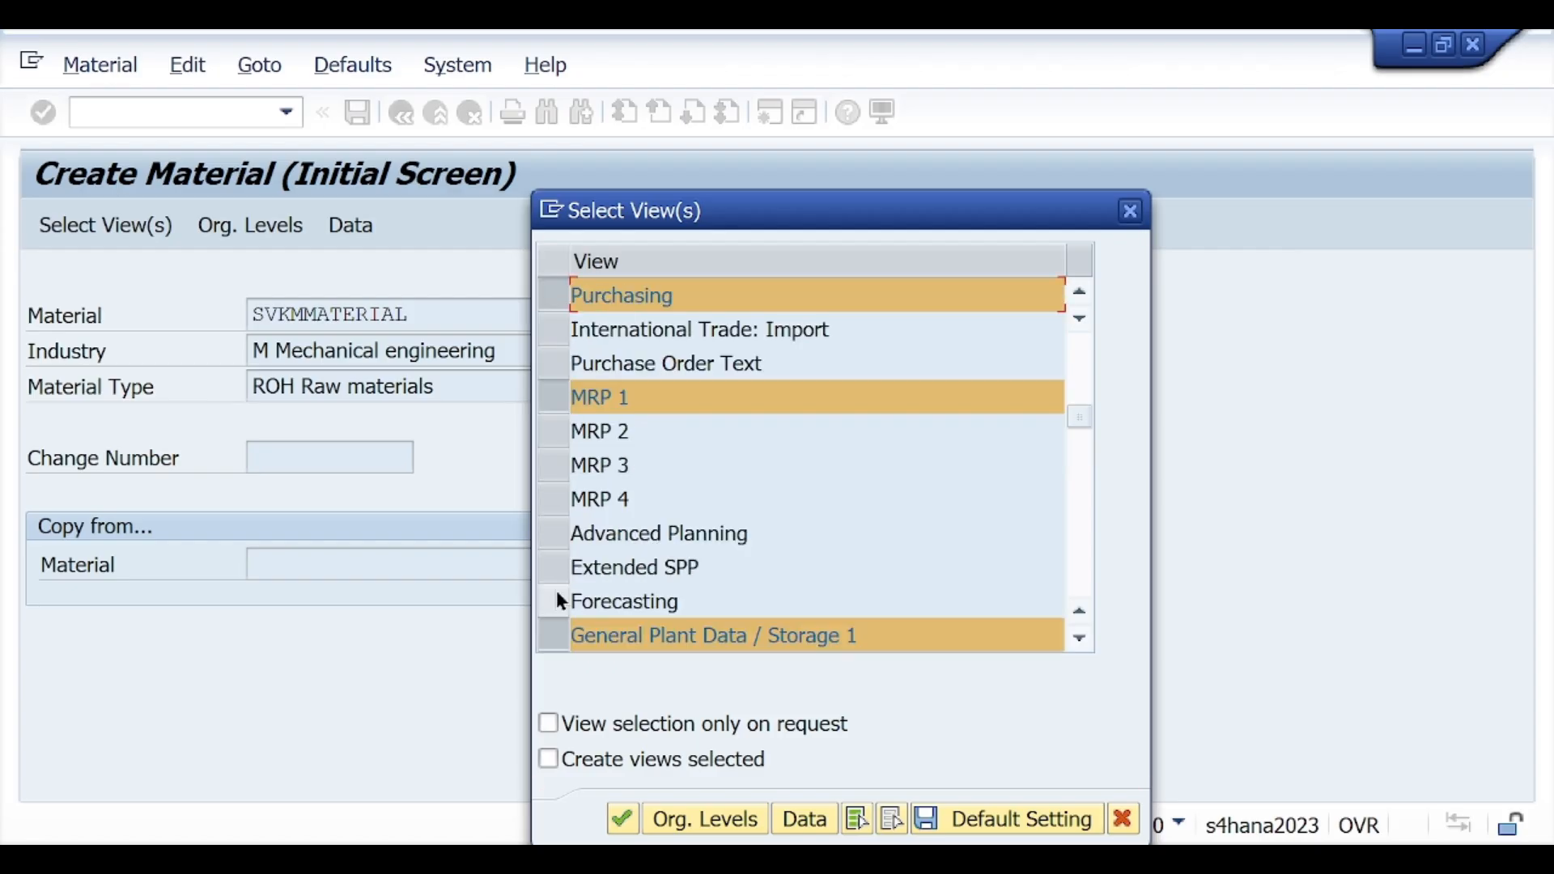
{"action": "scroll", "coordinate": [558, 601], "scroll_direction": "up", "scroll_amount": 2}
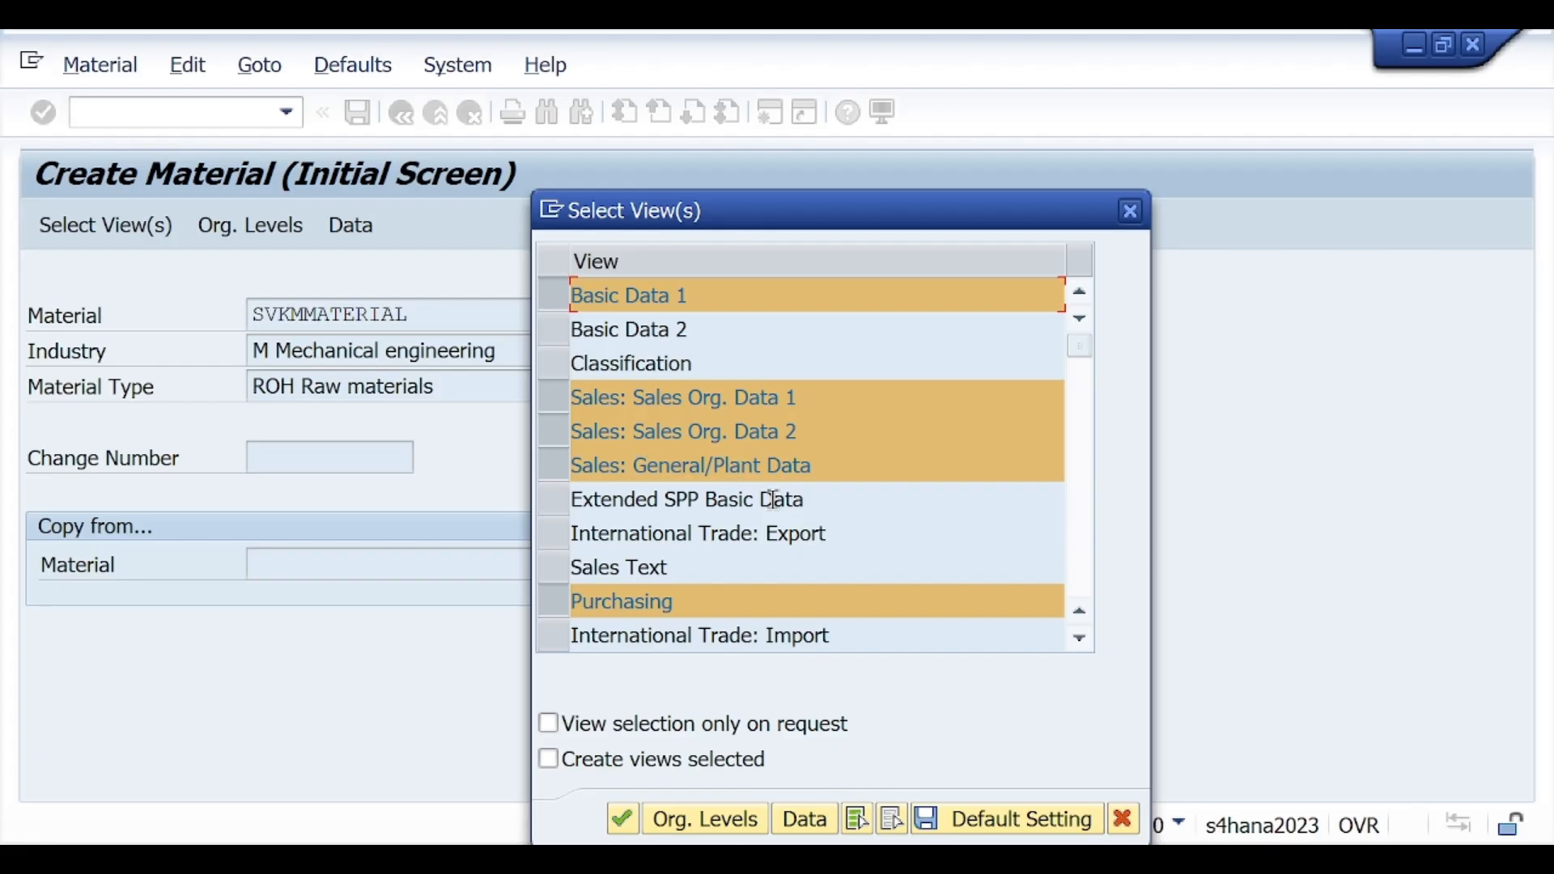
{"action": "scroll", "coordinate": [735, 583], "scroll_direction": "down", "scroll_amount": 1}
{"action": "left_click_drag", "start_coordinate": [685, 502], "coordinate": [632, 500]}
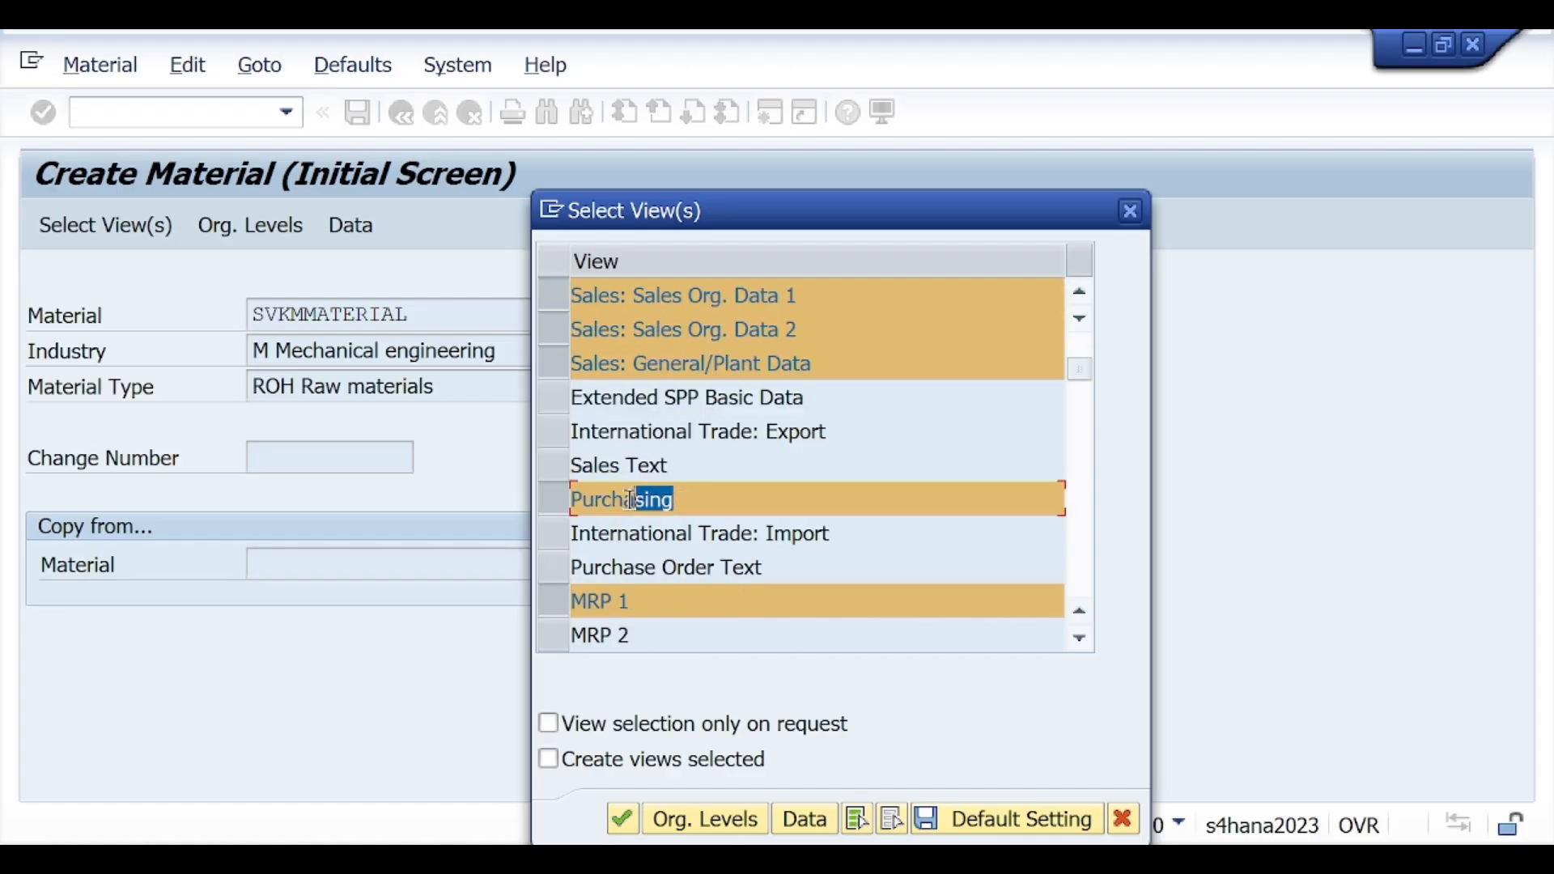
{"action": "scroll", "coordinate": [712, 531], "scroll_direction": "down", "scroll_amount": 2}
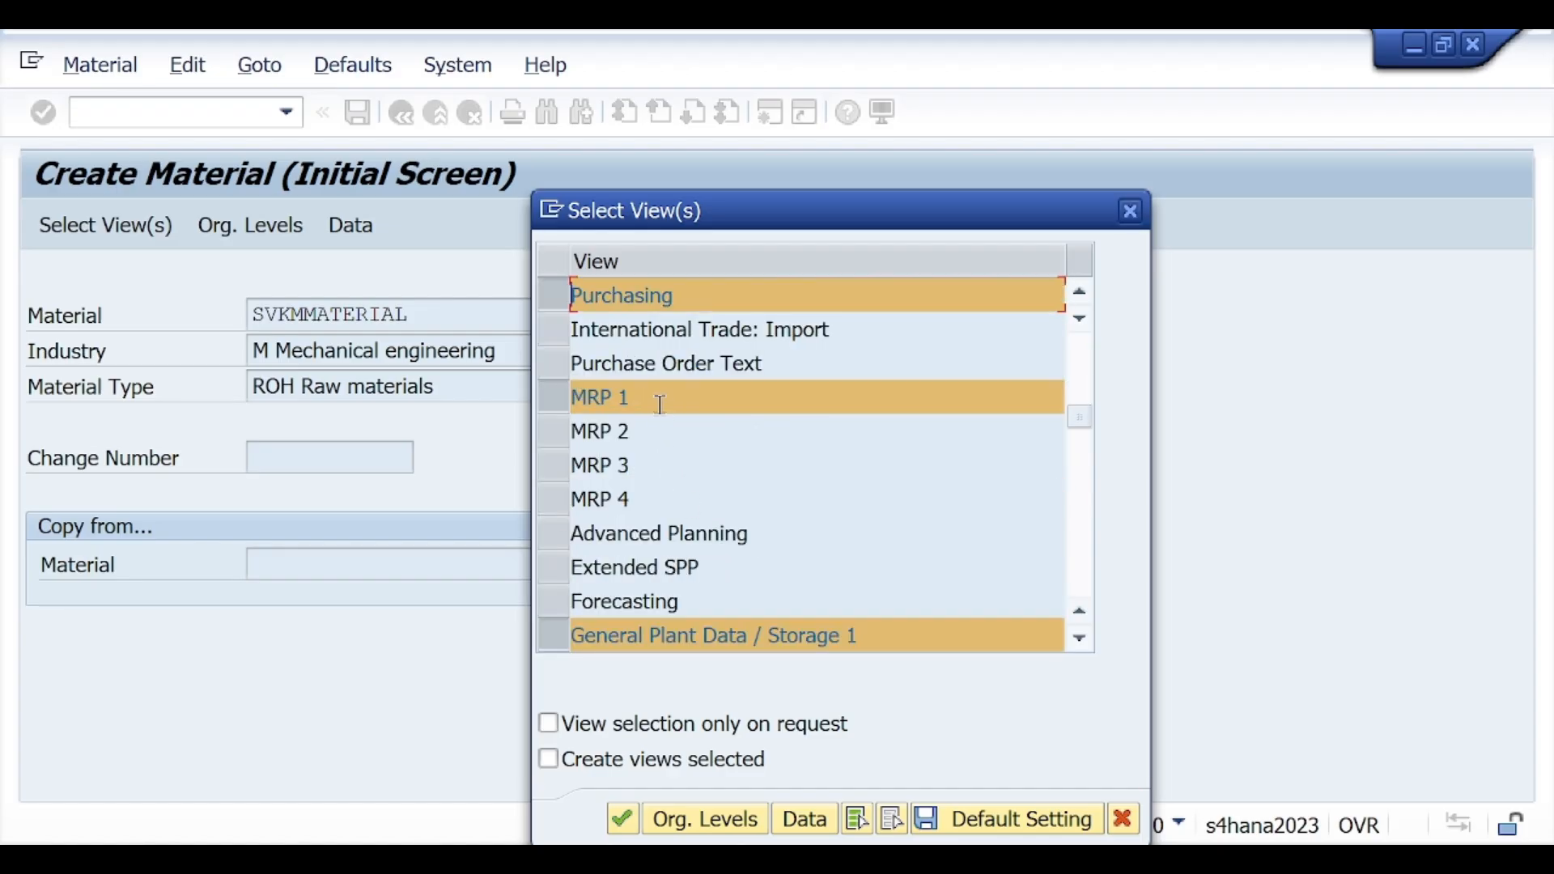
{"action": "left_click_drag", "start_coordinate": [661, 405], "coordinate": [571, 401]}
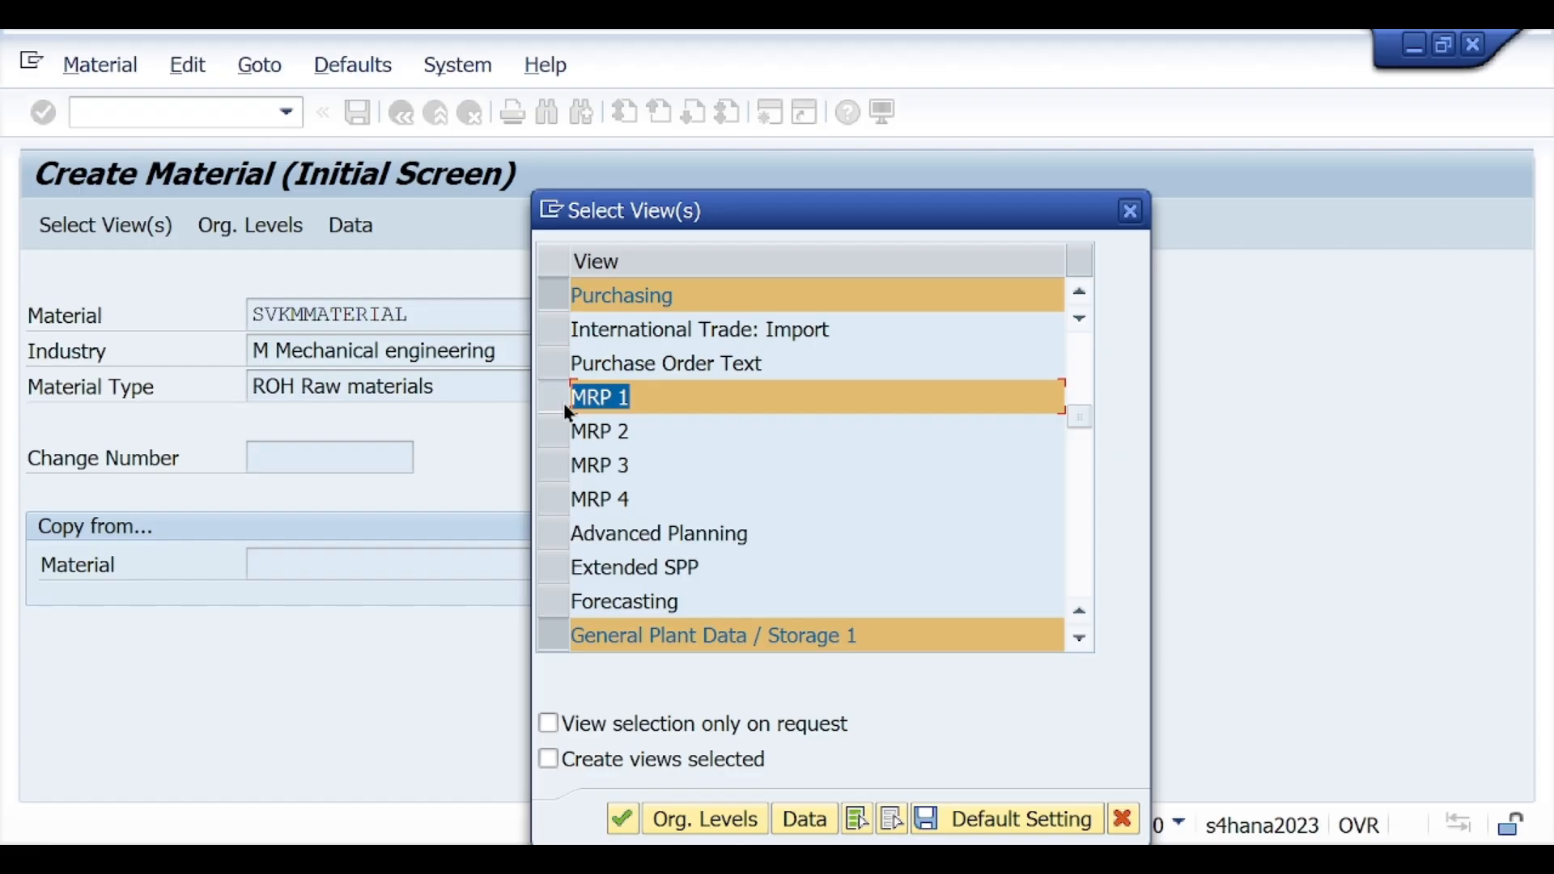
{"action": "scroll", "coordinate": [660, 411], "scroll_direction": "down", "scroll_amount": 1}
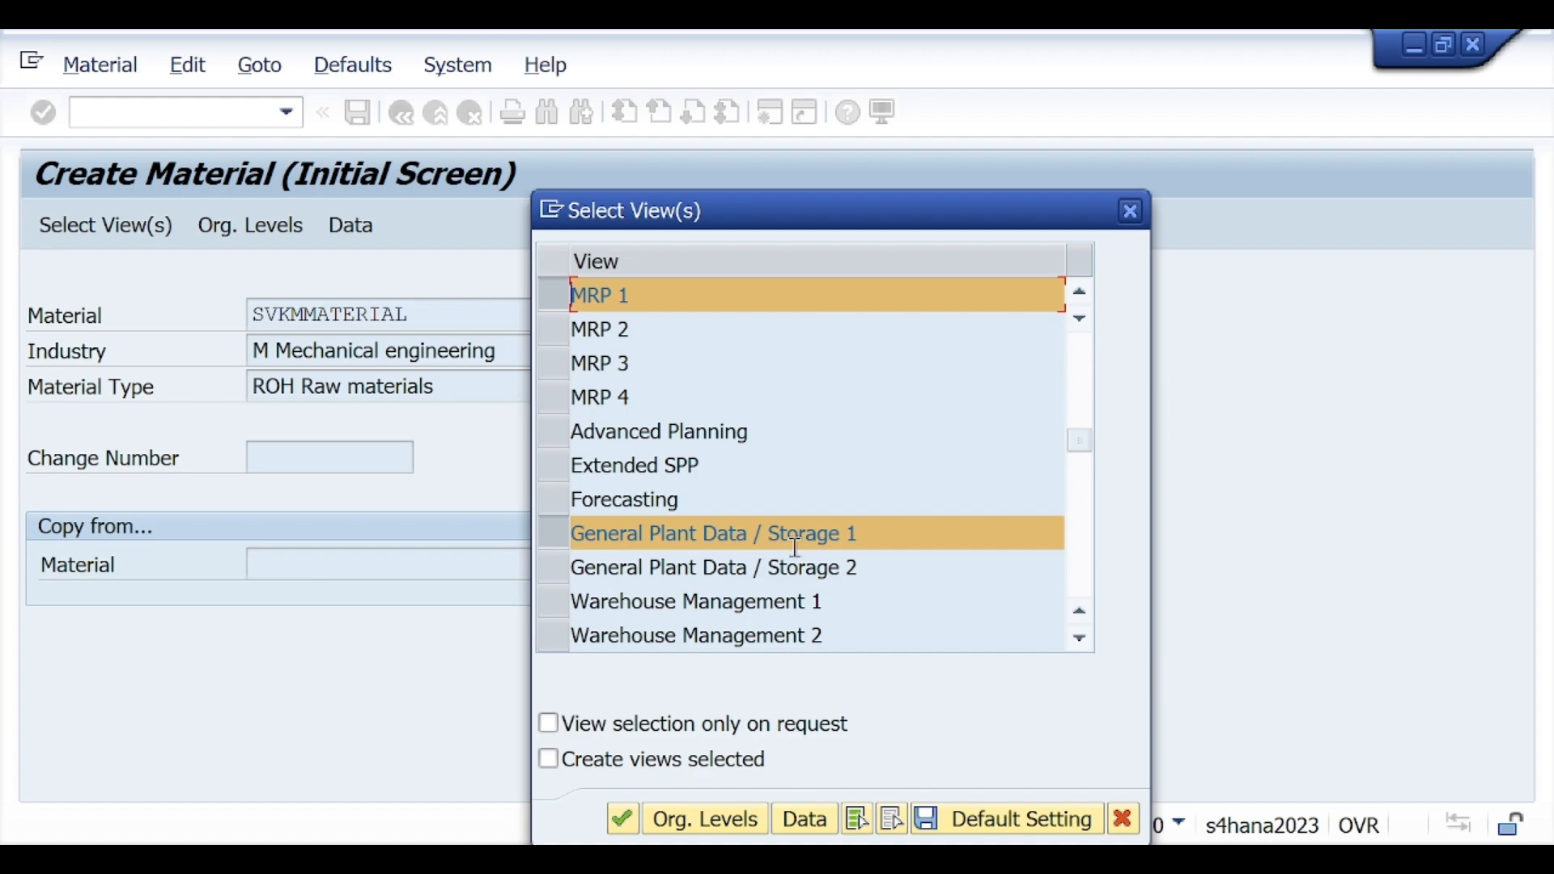
{"action": "scroll", "coordinate": [795, 546], "scroll_direction": "down", "scroll_amount": 1}
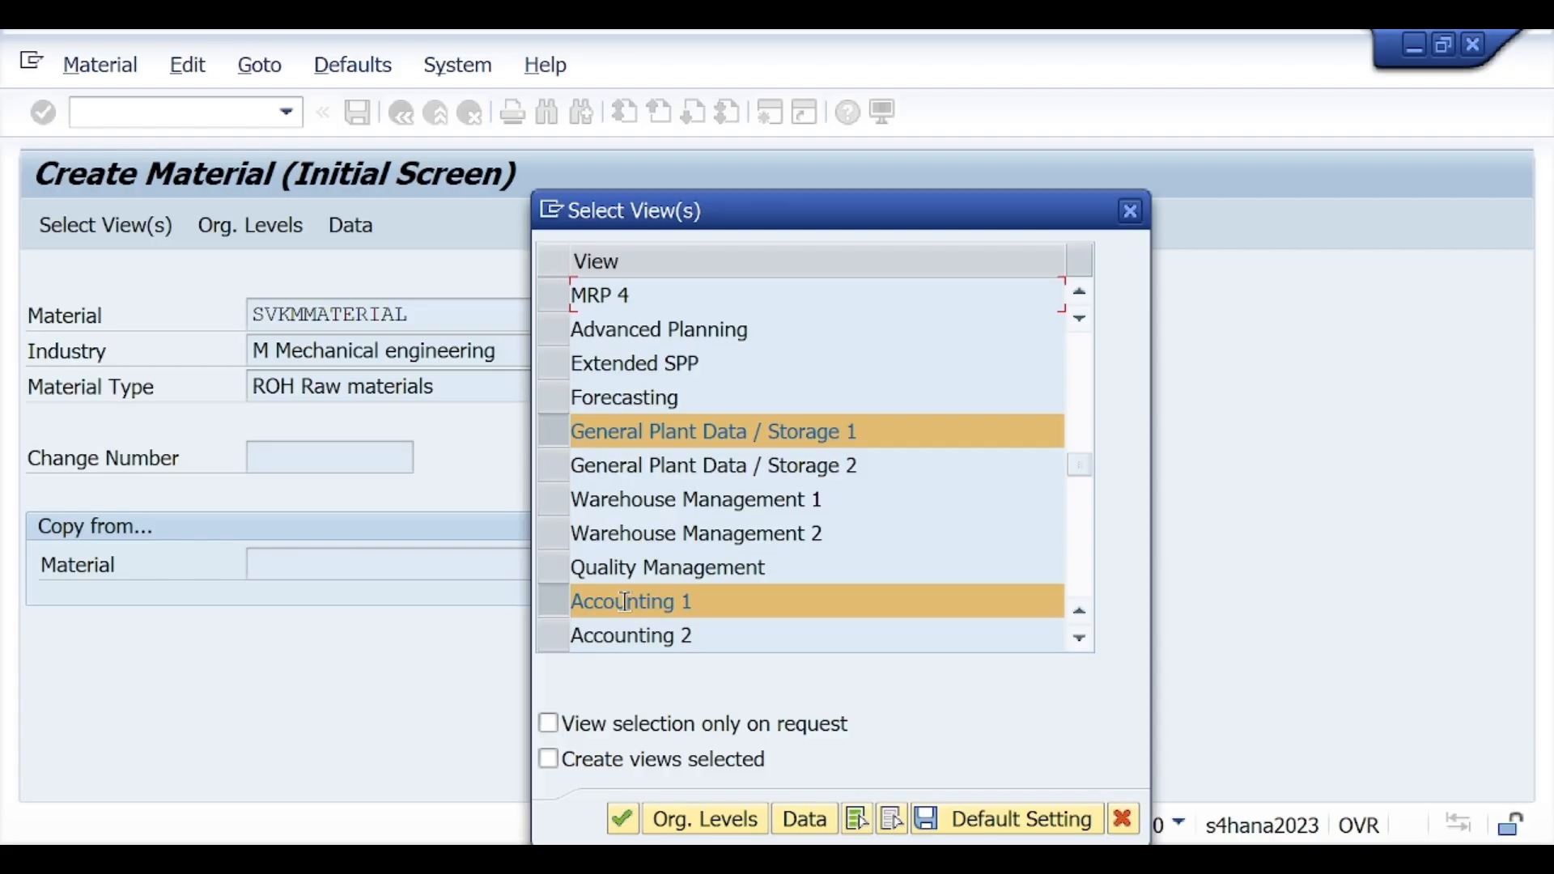
{"action": "scroll", "coordinate": [646, 585], "scroll_direction": "up", "scroll_amount": 2}
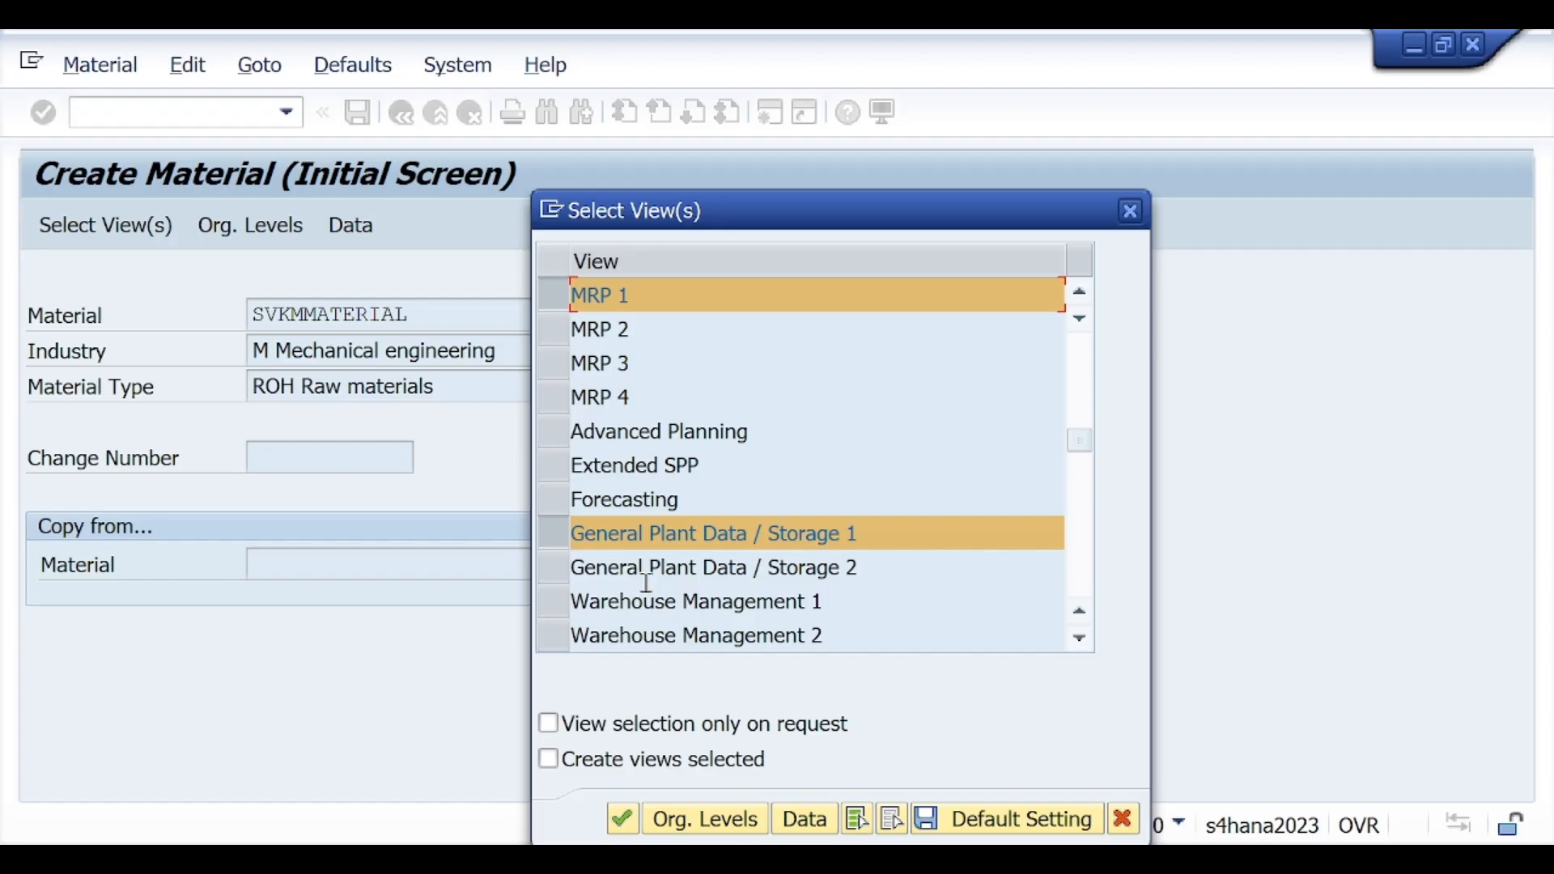
{"action": "scroll", "coordinate": [646, 583], "scroll_direction": "up", "scroll_amount": 3}
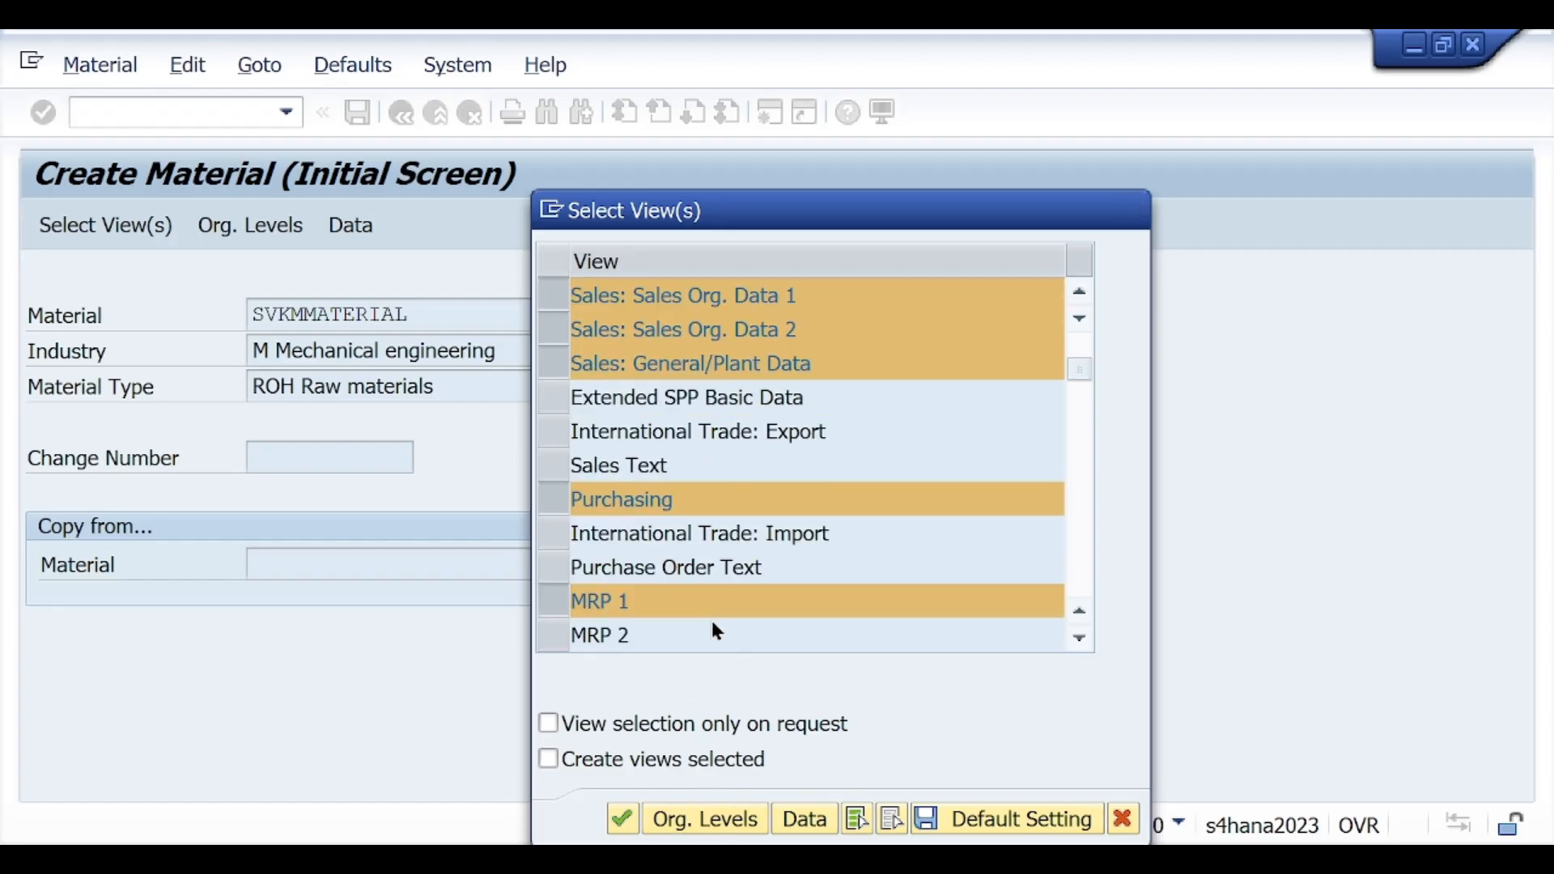
Step: Open the organizational levels and set the plant to SV11 and the storage location to SL01
{"action": "left_click", "coordinate": [699, 814]}
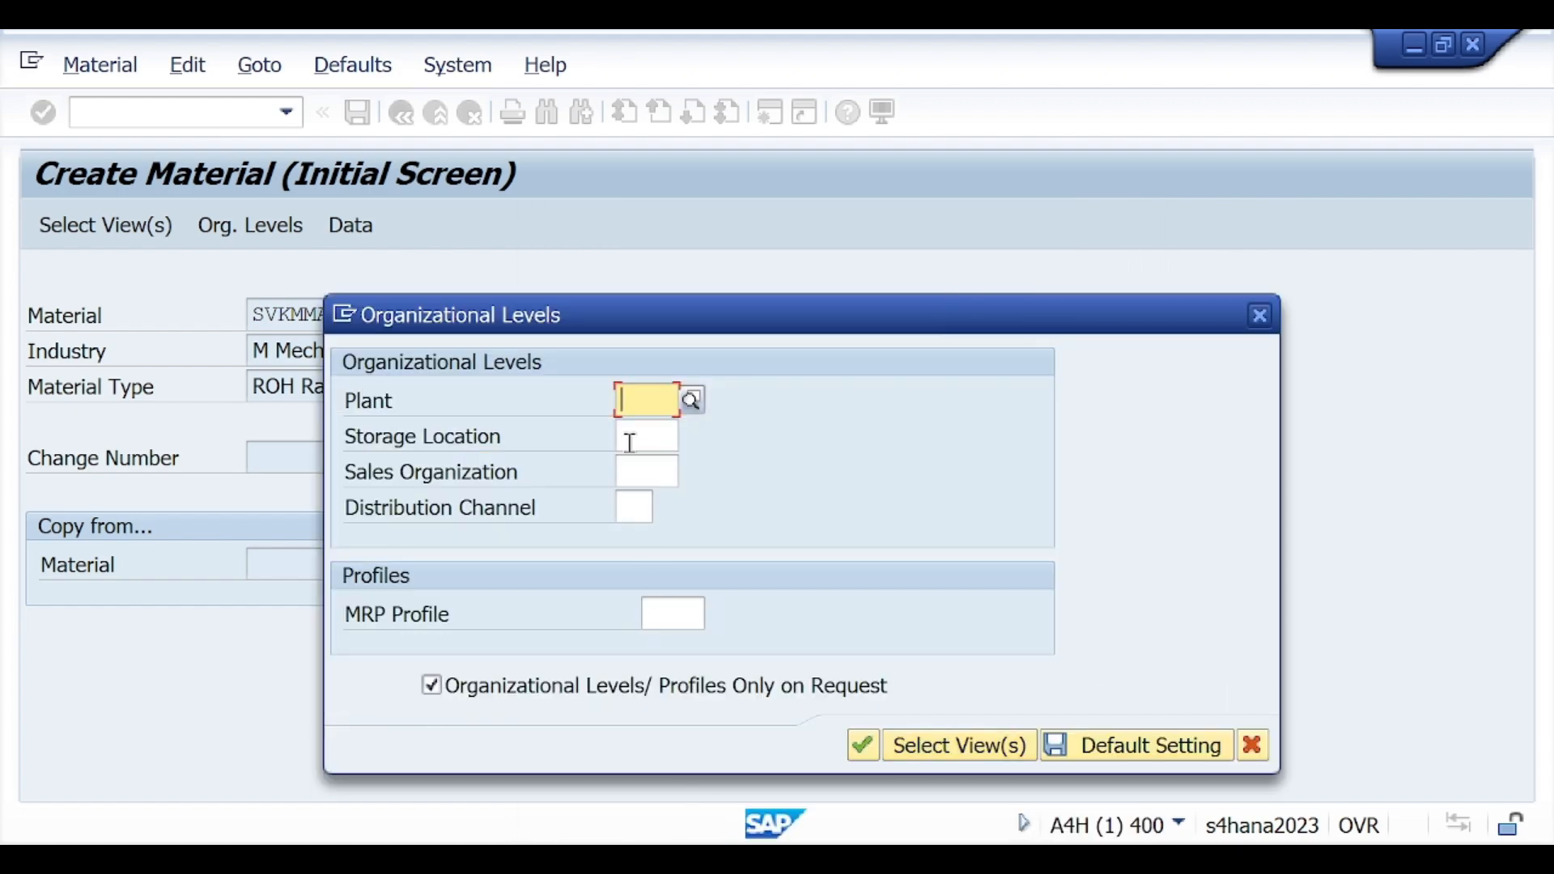
{"action": "type", "text": "SV11"}
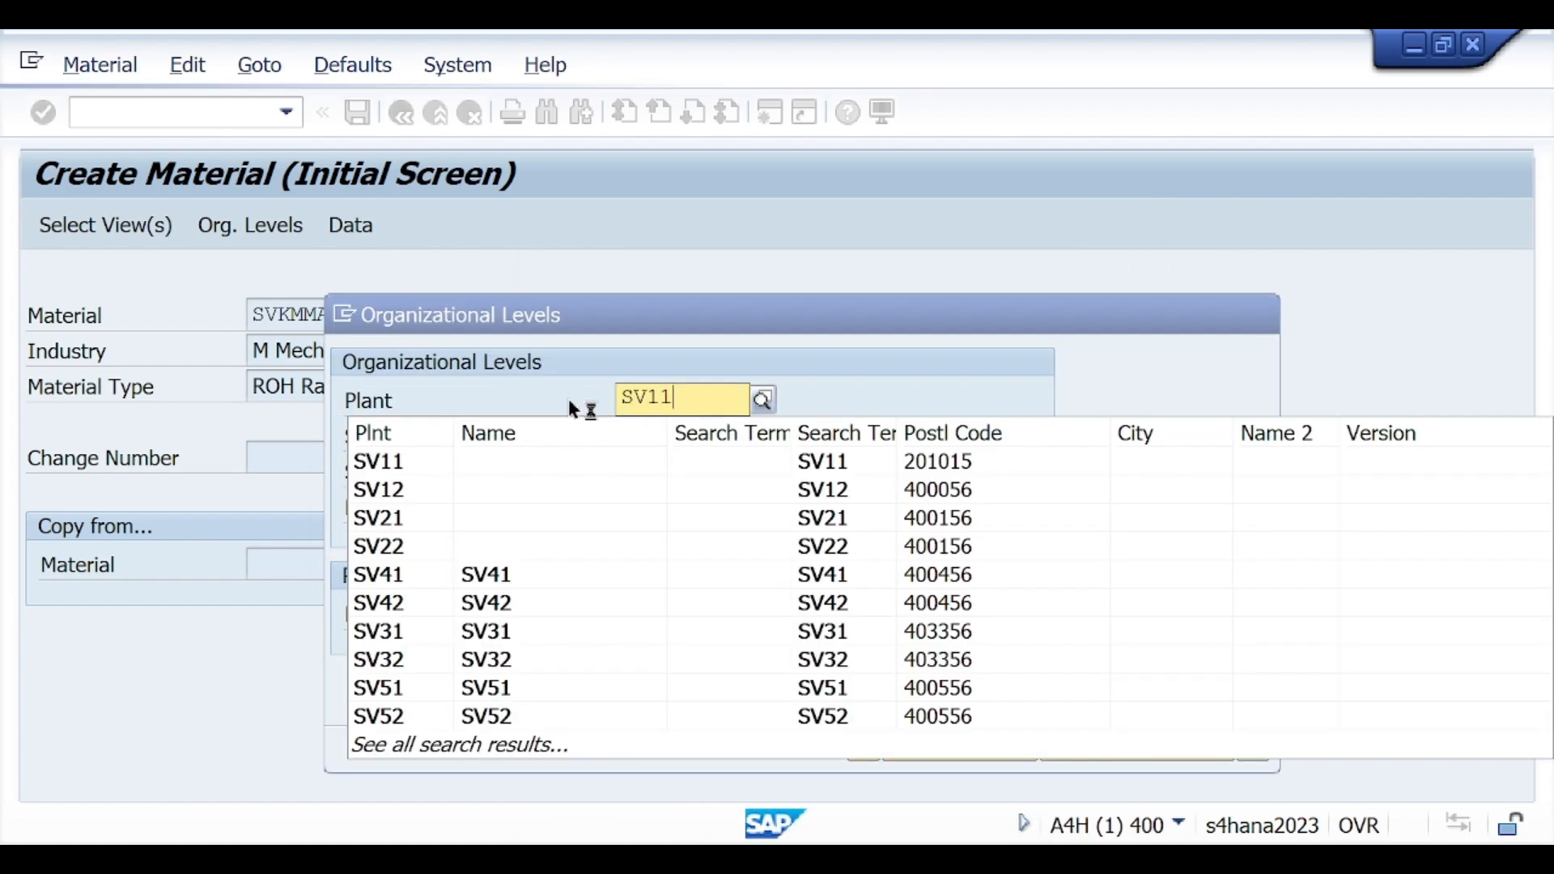
{"action": "left_click", "coordinate": [393, 466]}
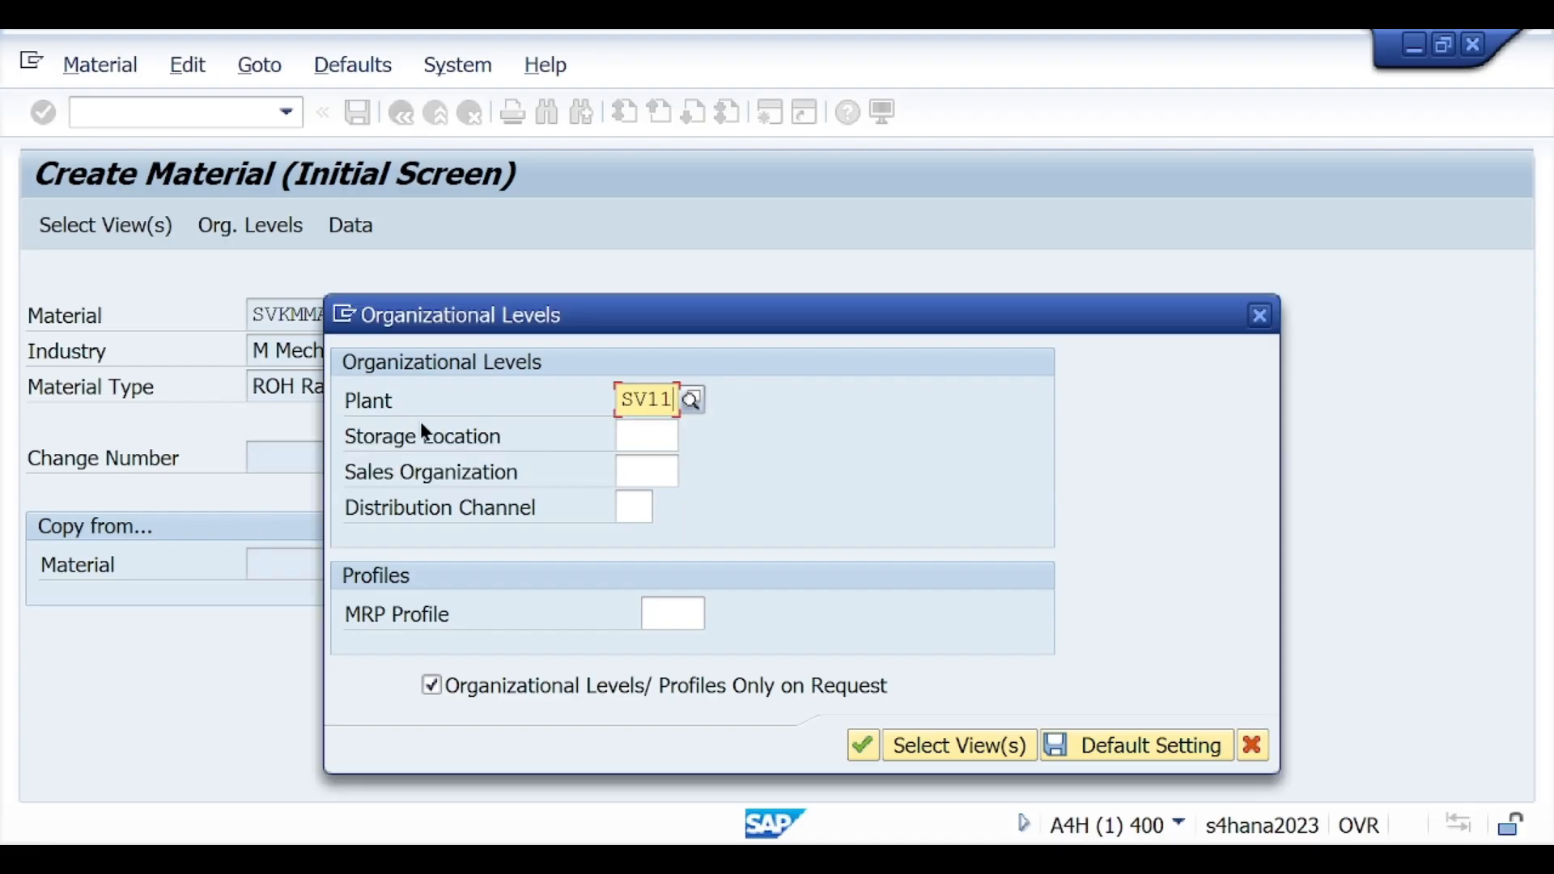
{"action": "left_click", "coordinate": [665, 436]}
{"action": "type", "text": "SL01"}
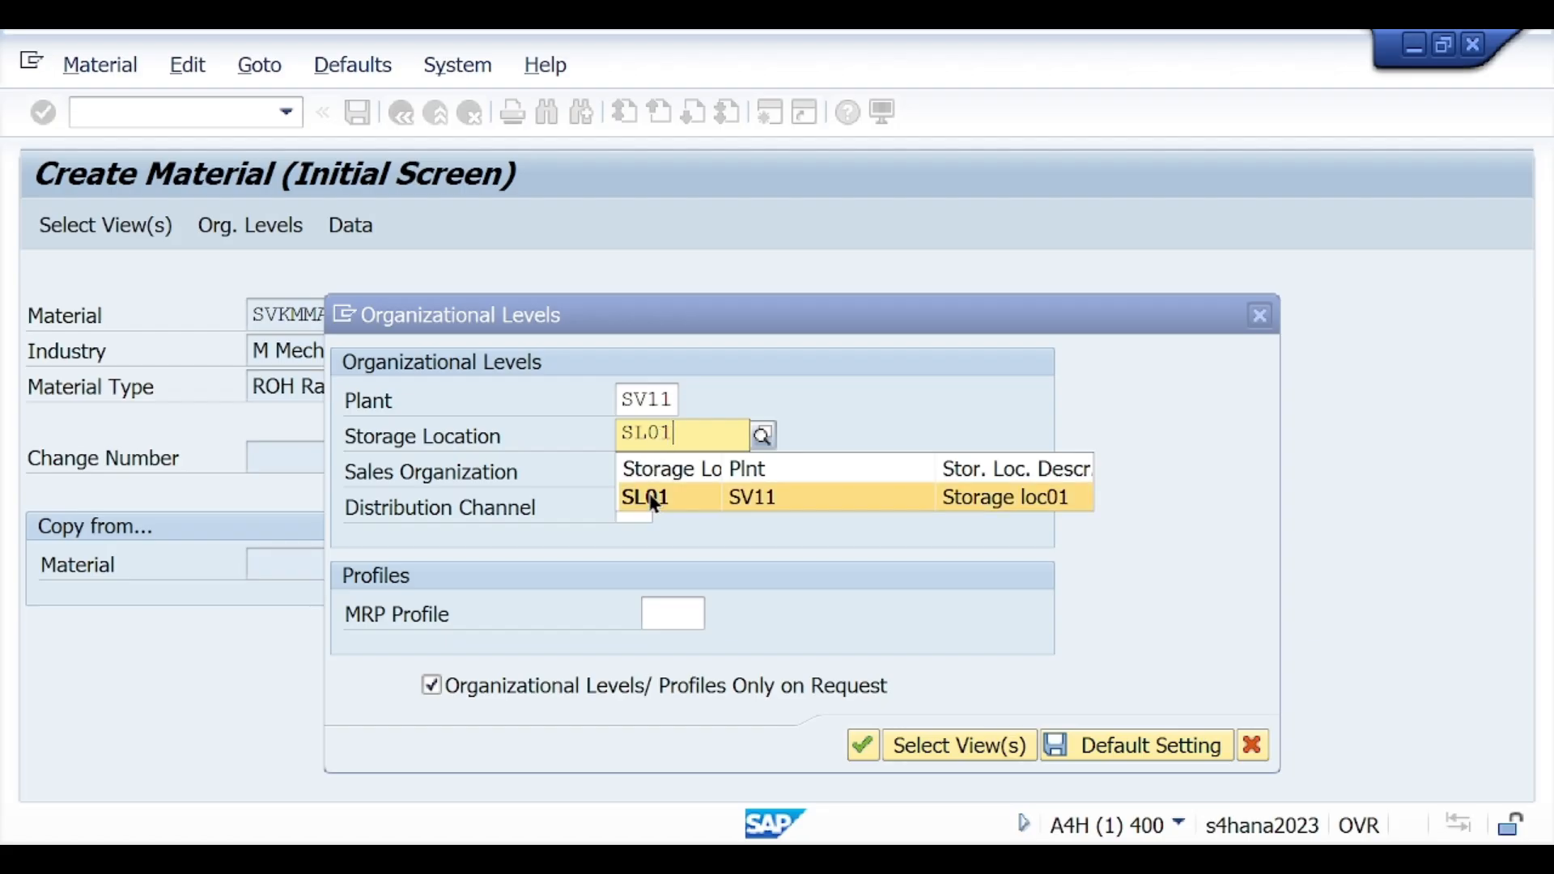
{"action": "left_click", "coordinate": [652, 496]}
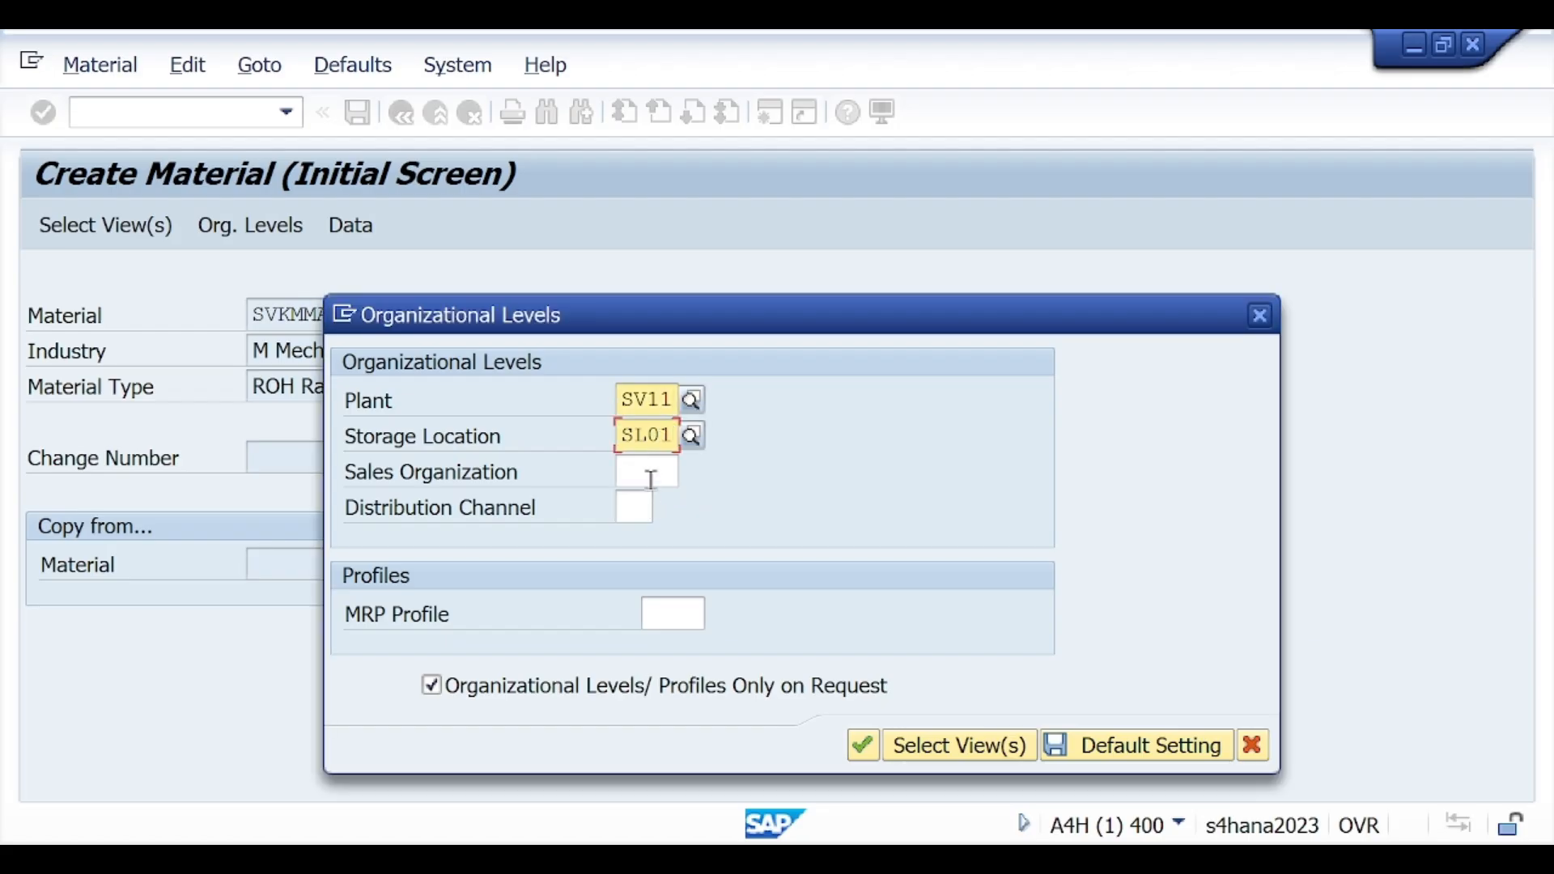
Step: Set the sales organization to SO11 and the distribution channel to 01, and confirm the organizational levels
{"action": "left_click", "coordinate": [648, 475]}
{"action": "type", "text": "SO11"}
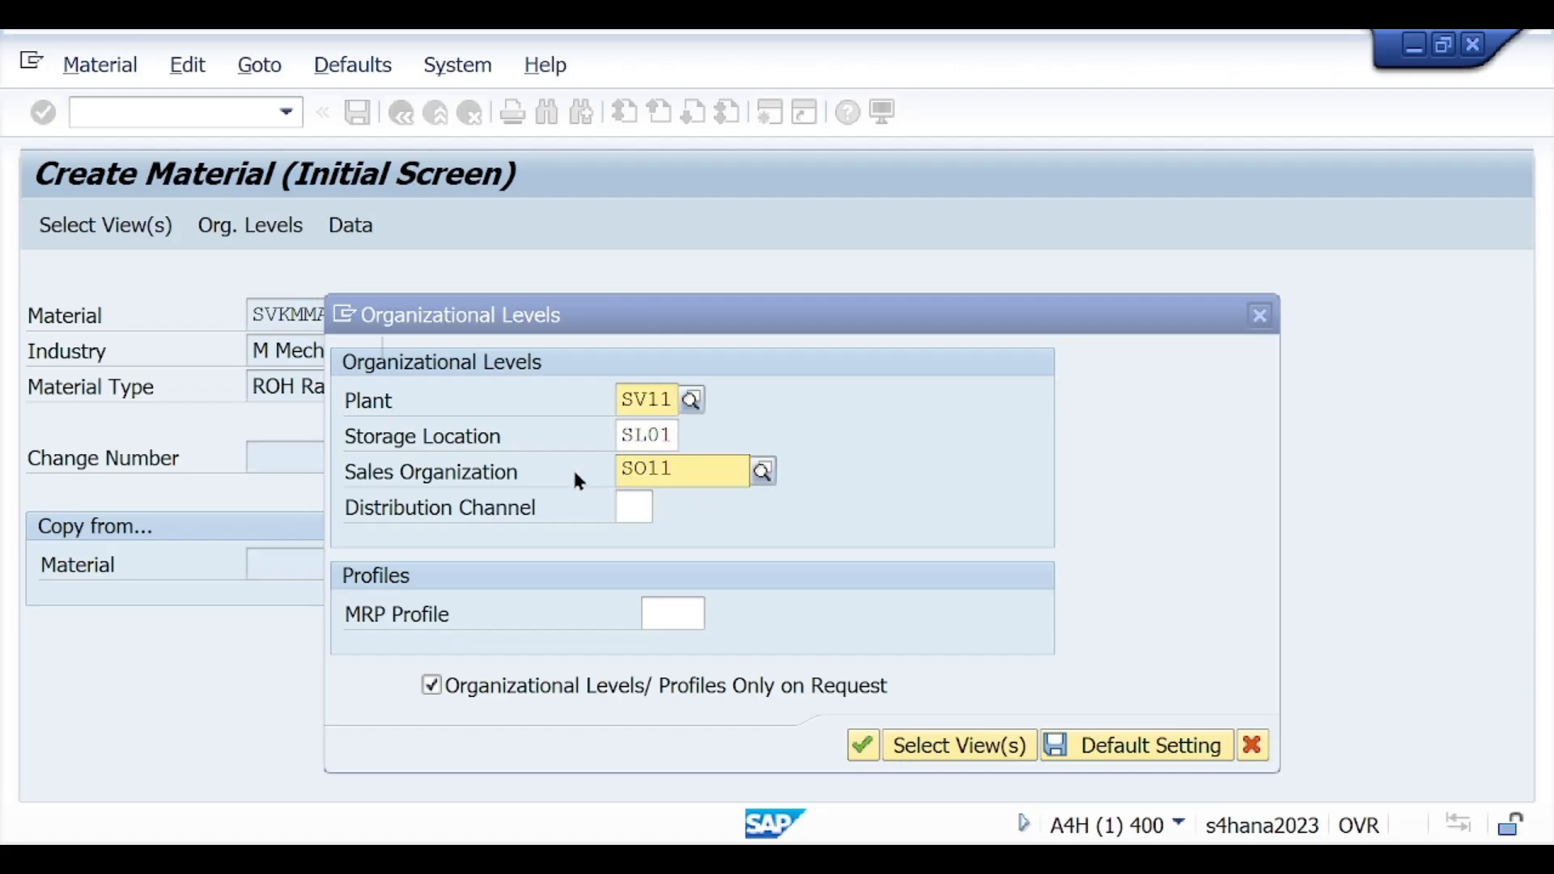
{"action": "left_click", "coordinate": [678, 531]}
{"action": "left_click", "coordinate": [637, 510]}
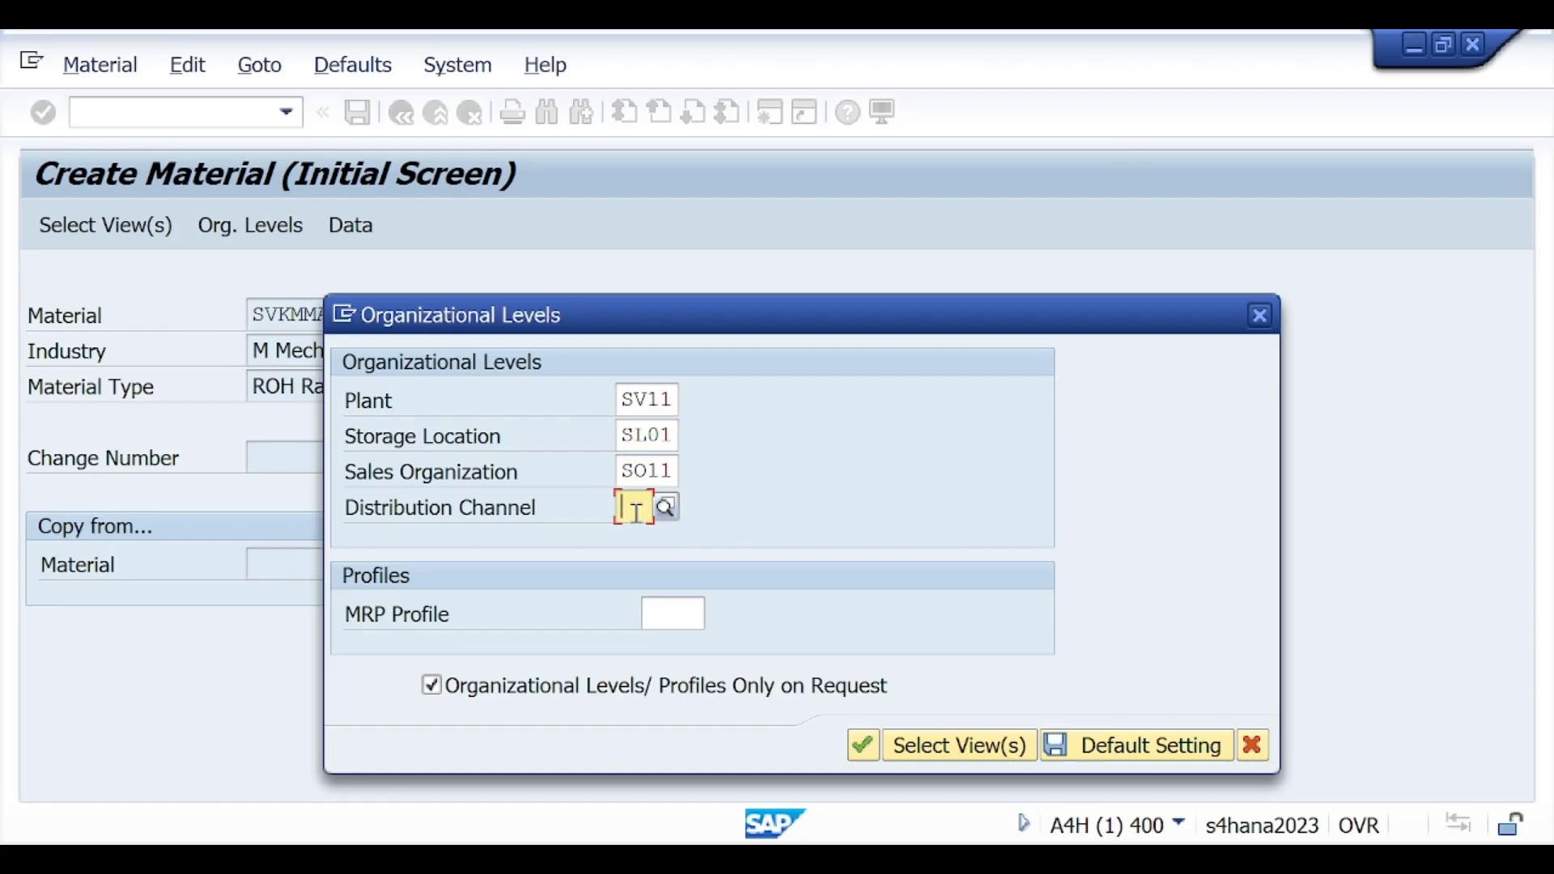
{"action": "type", "text": "01"}
{"action": "left_click", "coordinate": [643, 564]}
{"action": "left_click", "coordinate": [865, 746]}
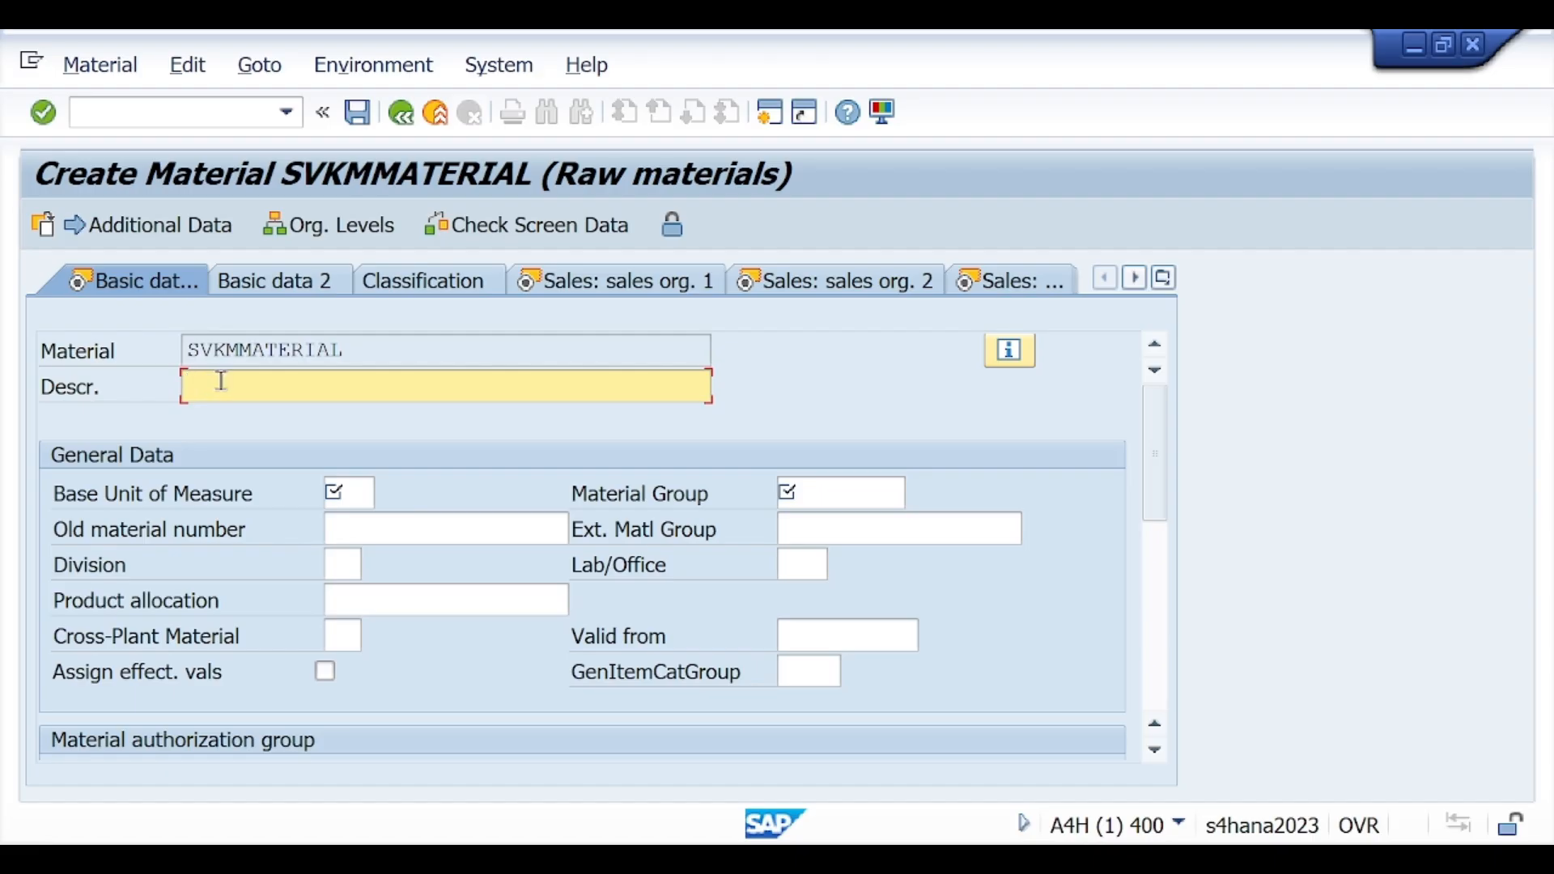
Step: Enter "RAW MATERIAL SVKMMATERIAL" as the material description in the basic data
{"action": "type", "text": "R"}
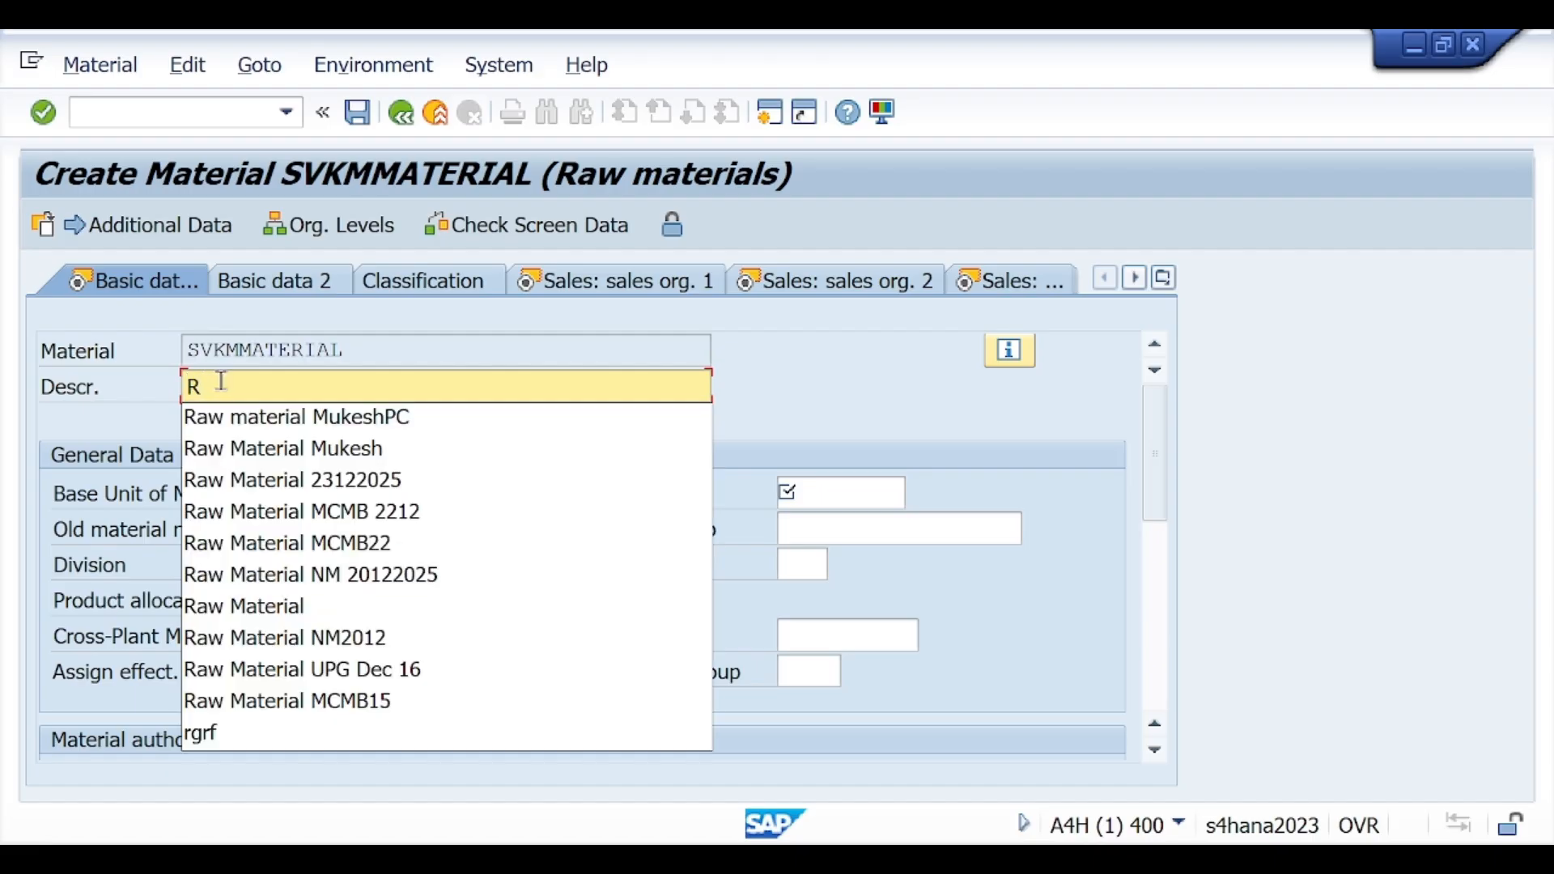
{"action": "type", "text": "AW MAT"}
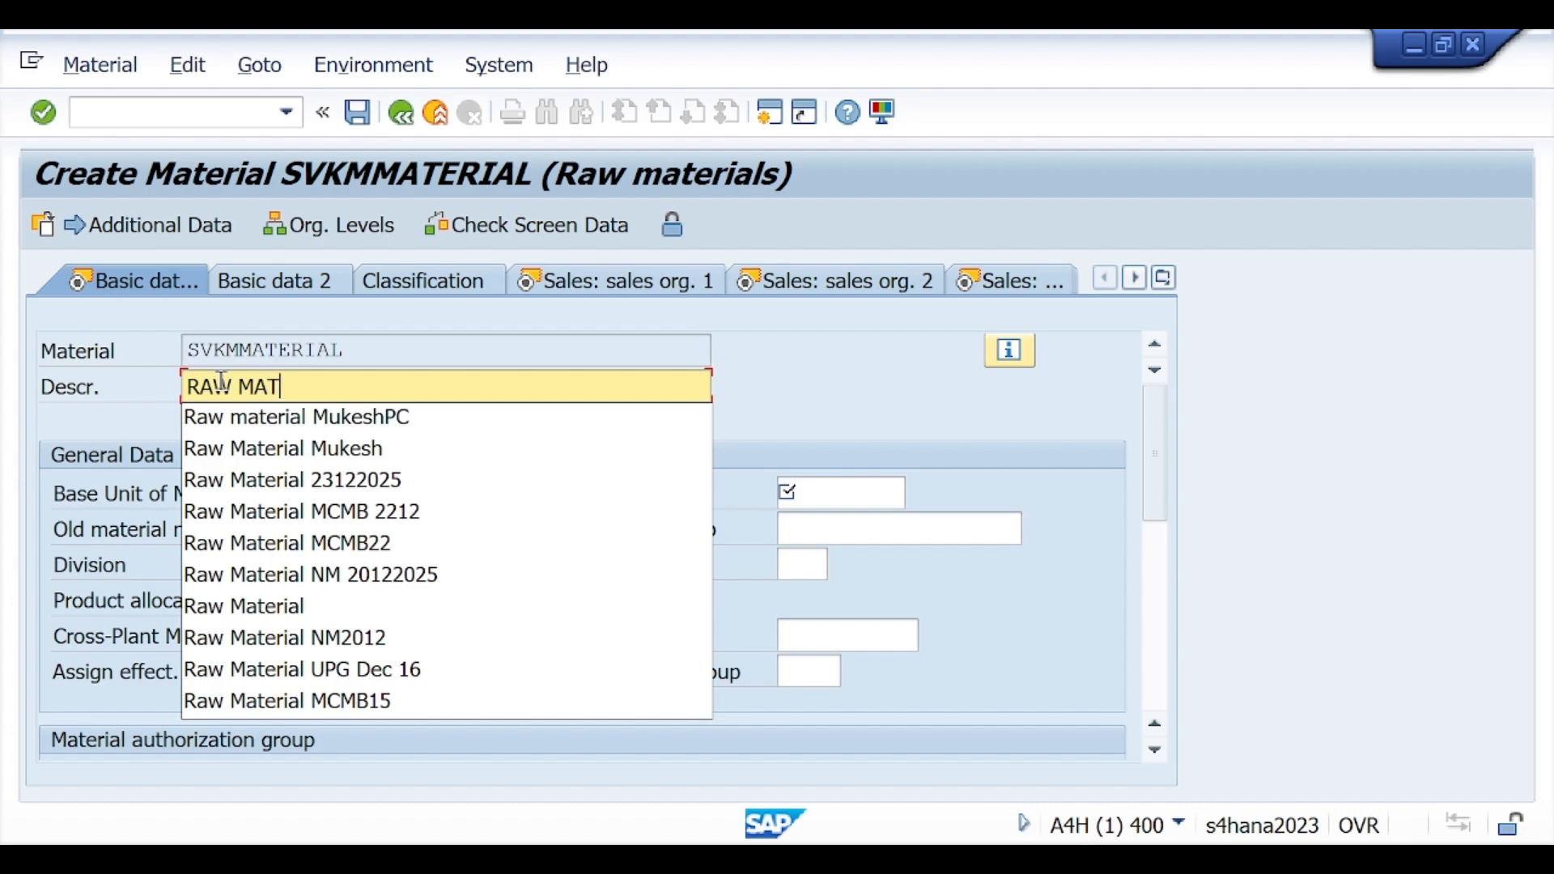
{"action": "type", "text": "ERIAL SV"}
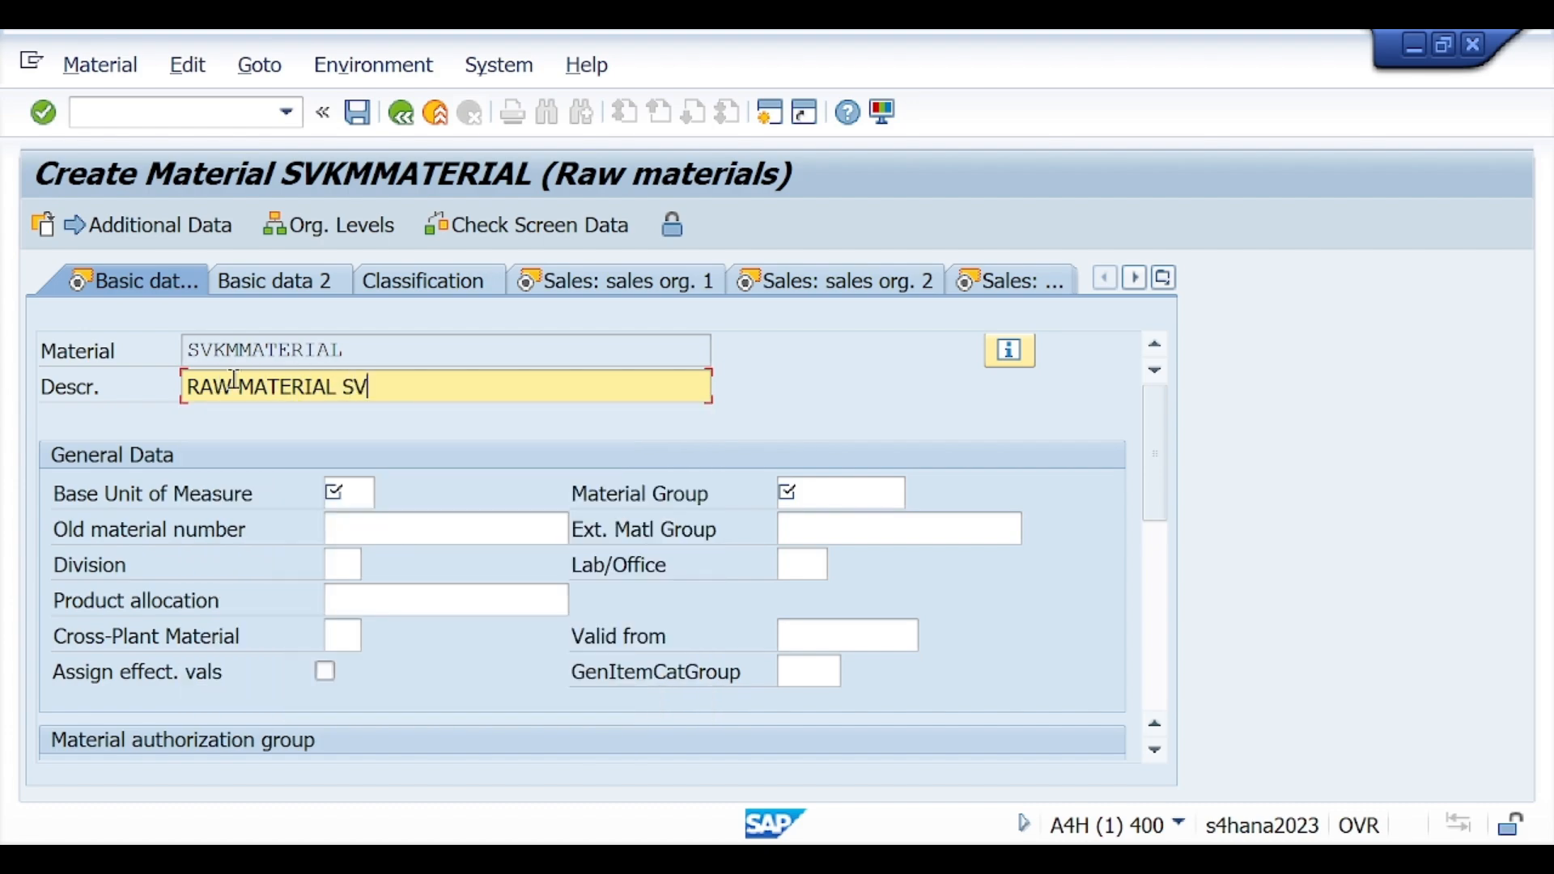
{"action": "type", "text": "KMMATERIAL"}
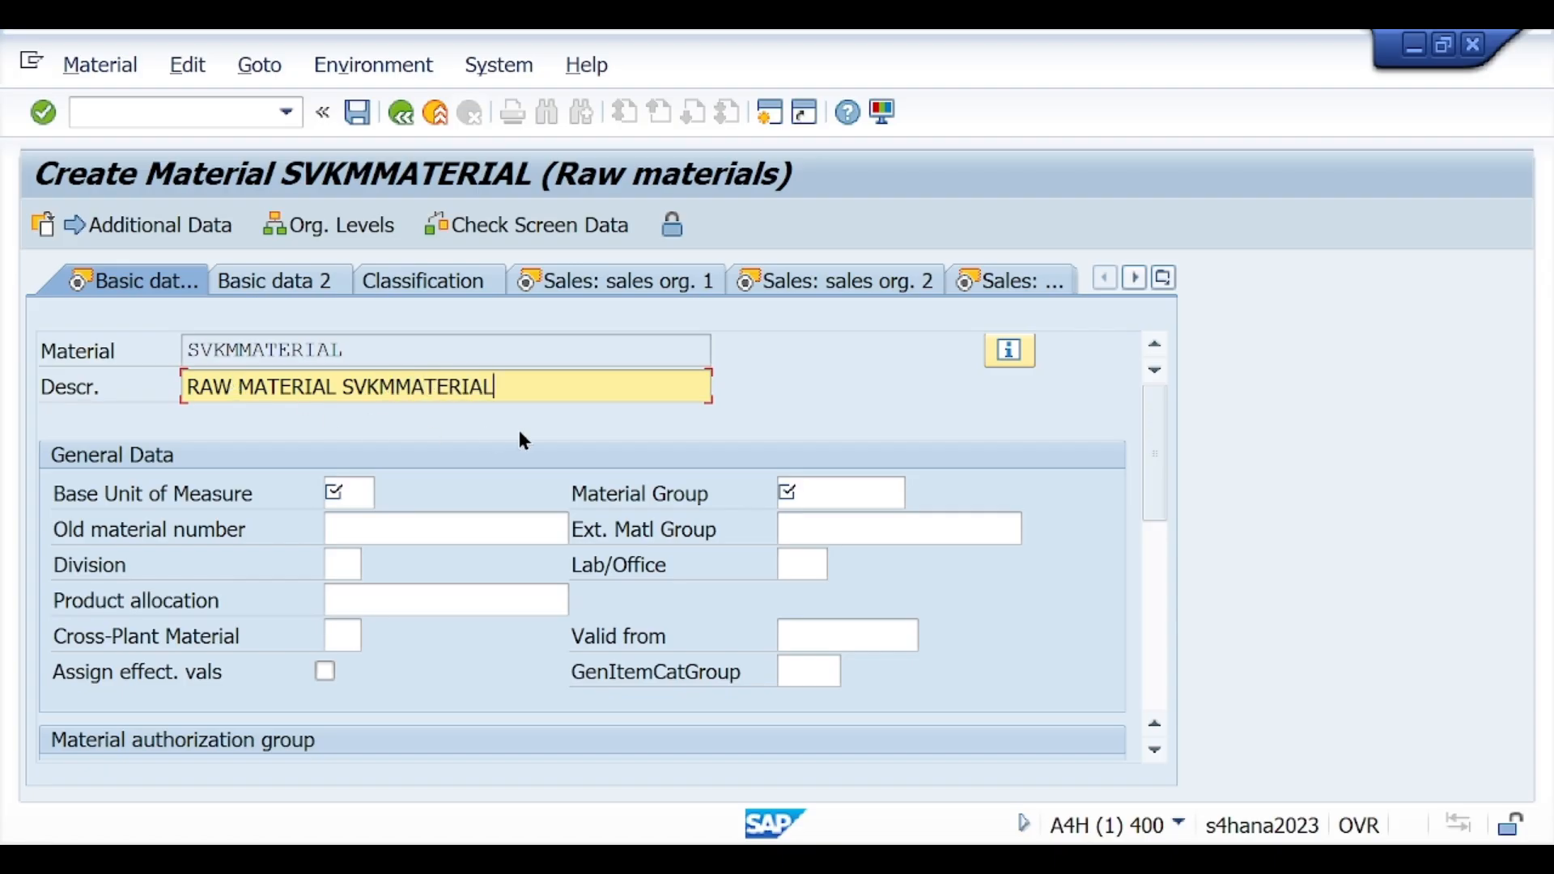
Step: Set the base unit of measure to EA and the material group to 01 in the basic data
{"action": "left_click", "coordinate": [362, 486]}
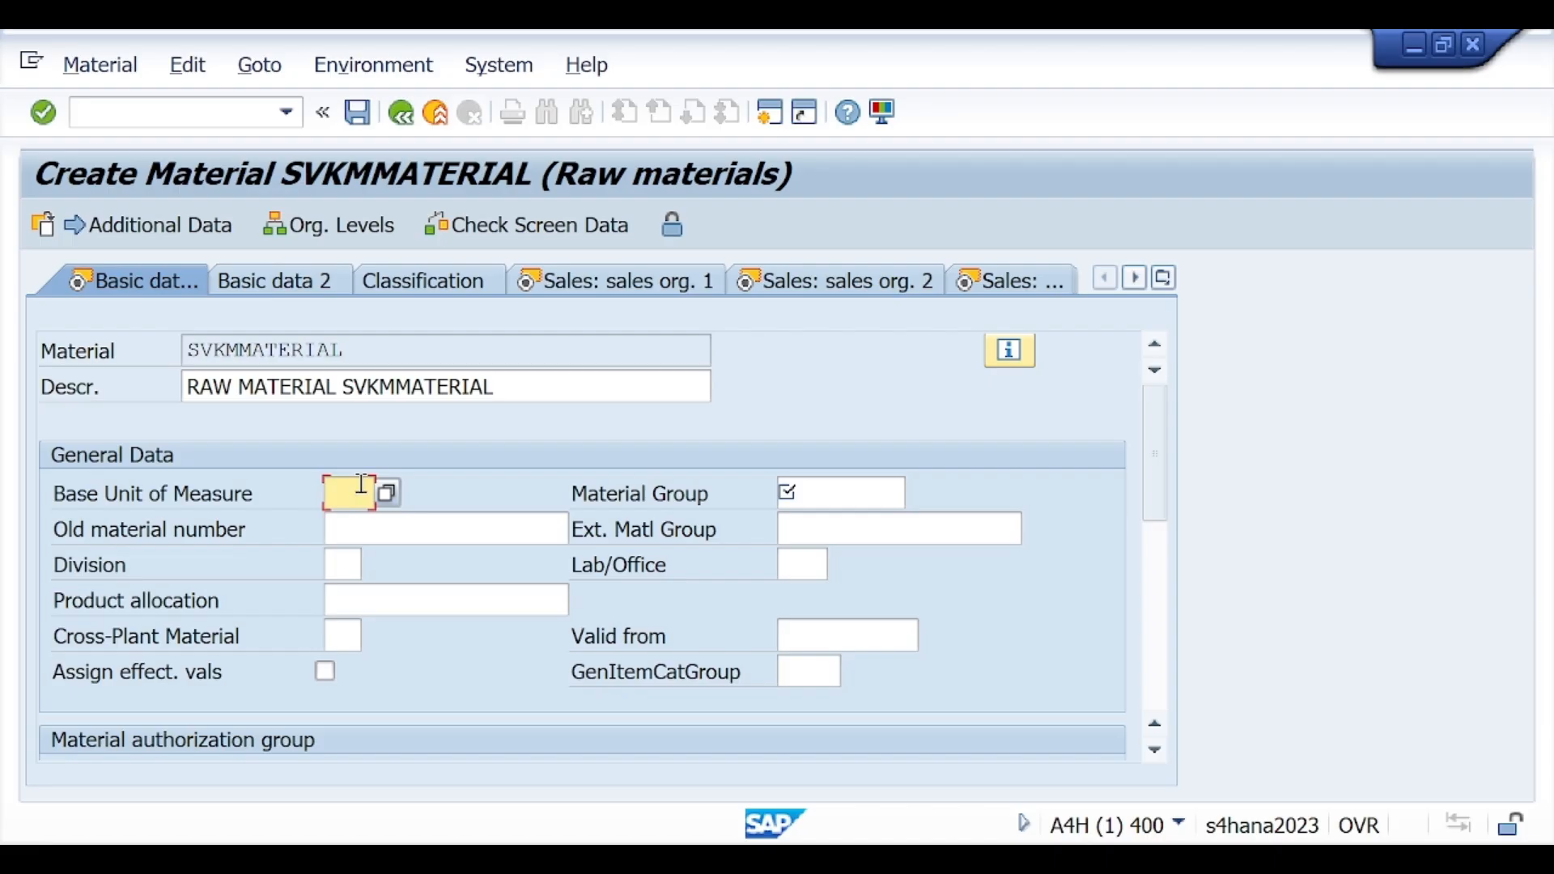
{"action": "type", "text": "EA"}
{"action": "left_click", "coordinate": [892, 486]}
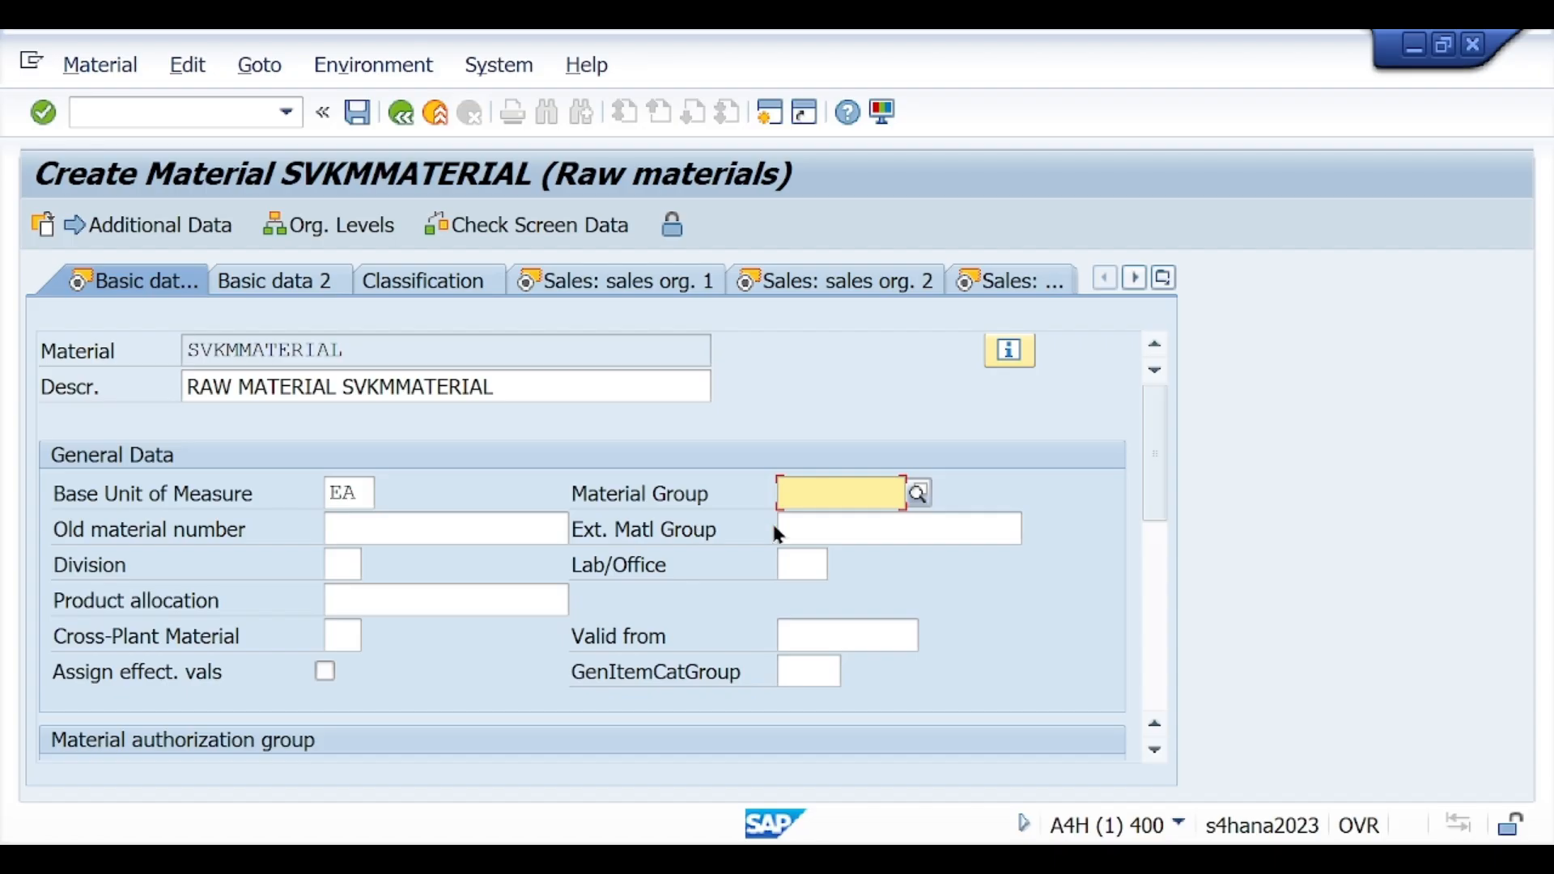
{"action": "type", "text": "01"}
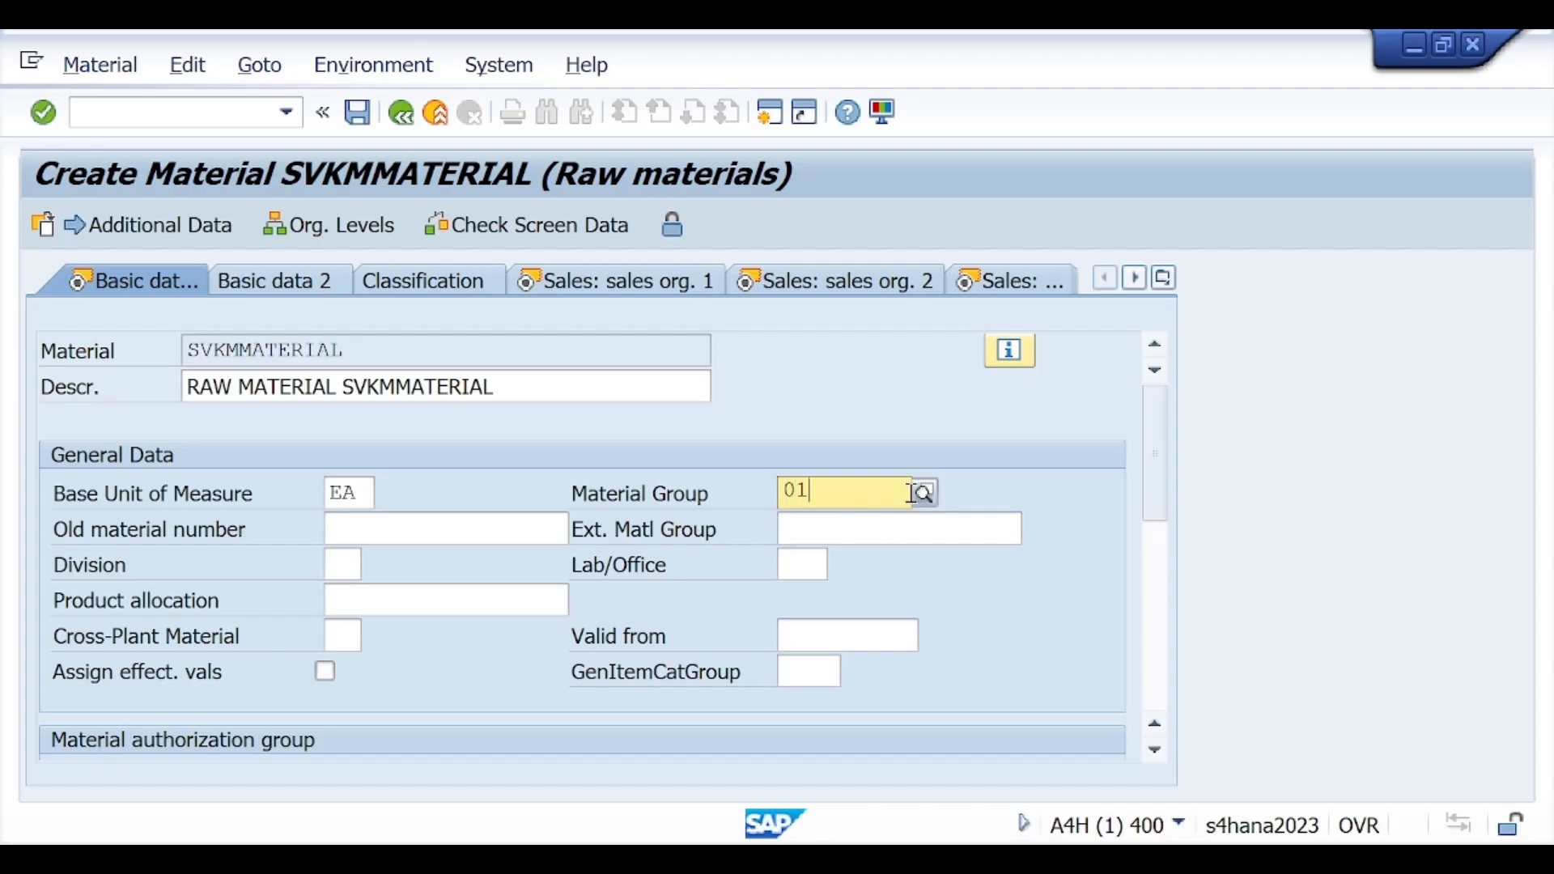
{"action": "left_click", "coordinate": [816, 553]}
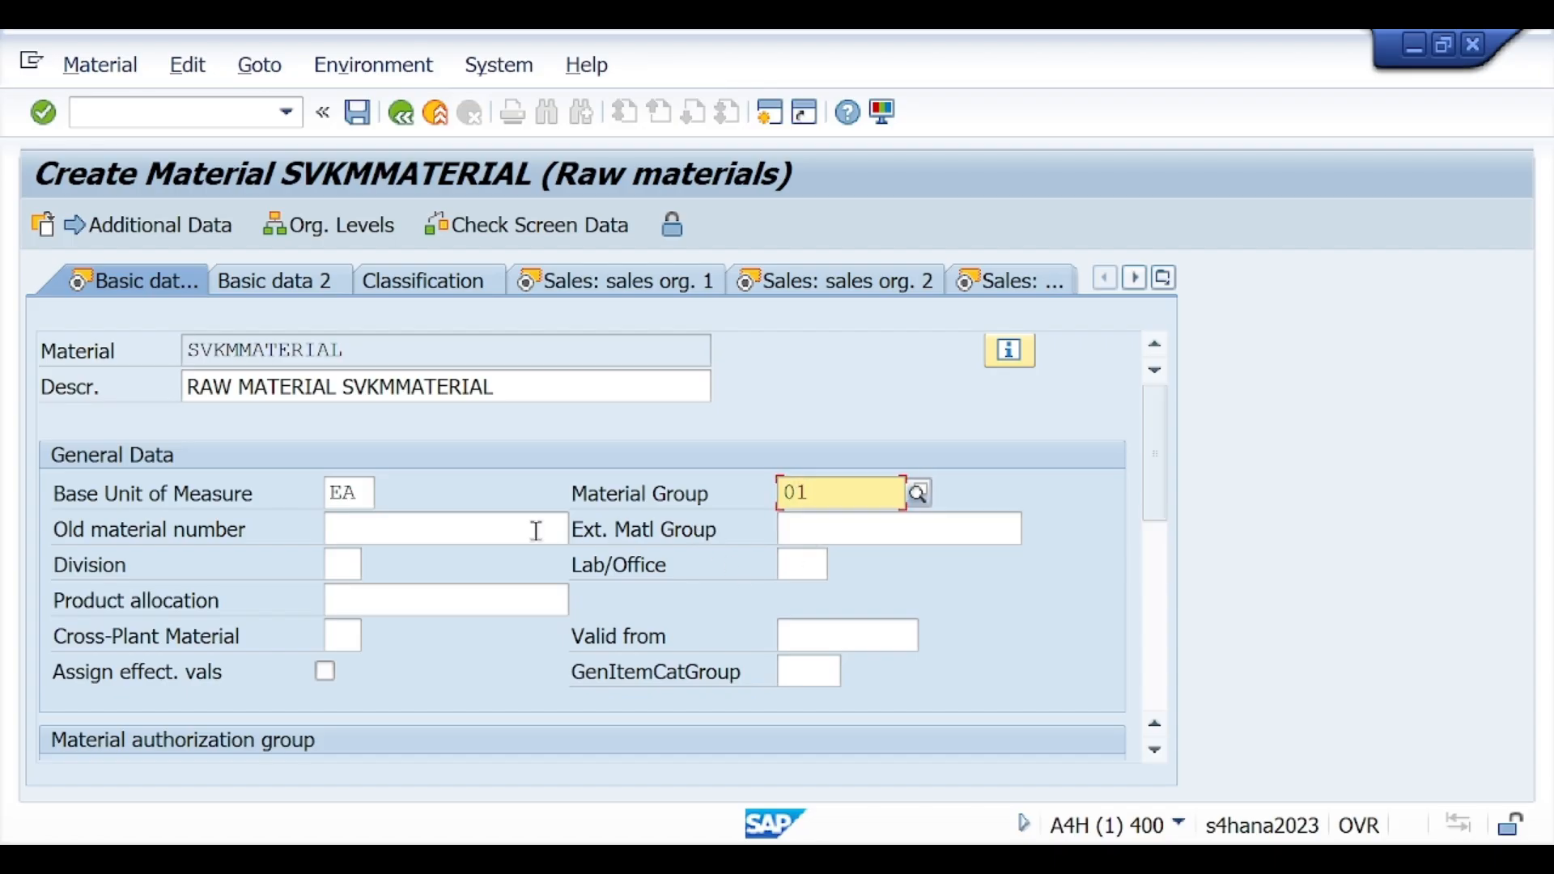
Step: Set the division to 01 and proceed from the basic data to the first sales organization view
{"action": "left_click", "coordinate": [349, 569]}
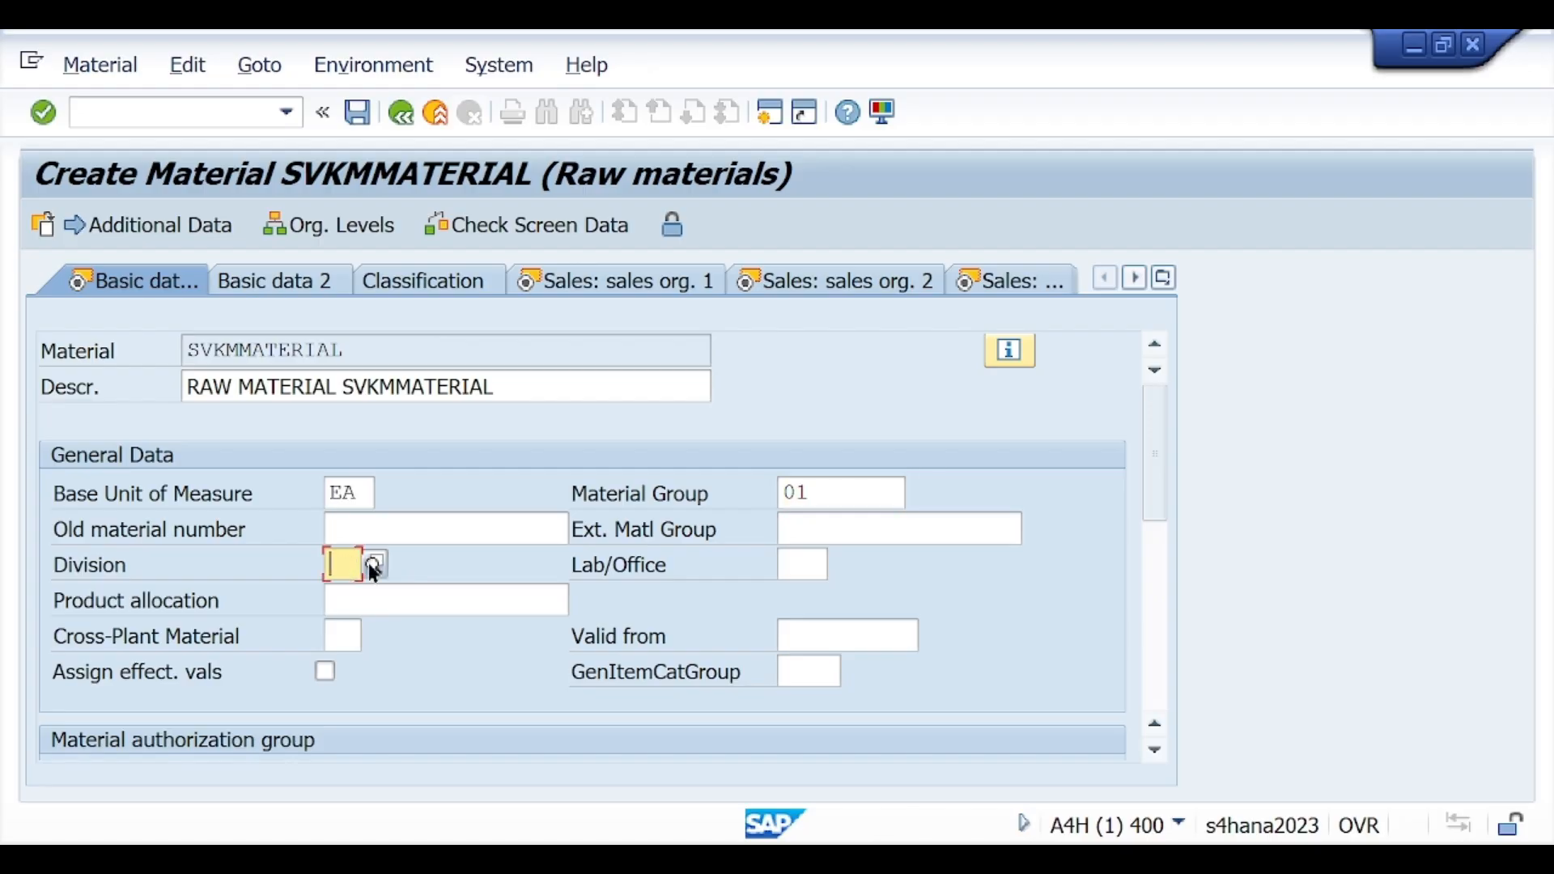
{"action": "type", "text": "01"}
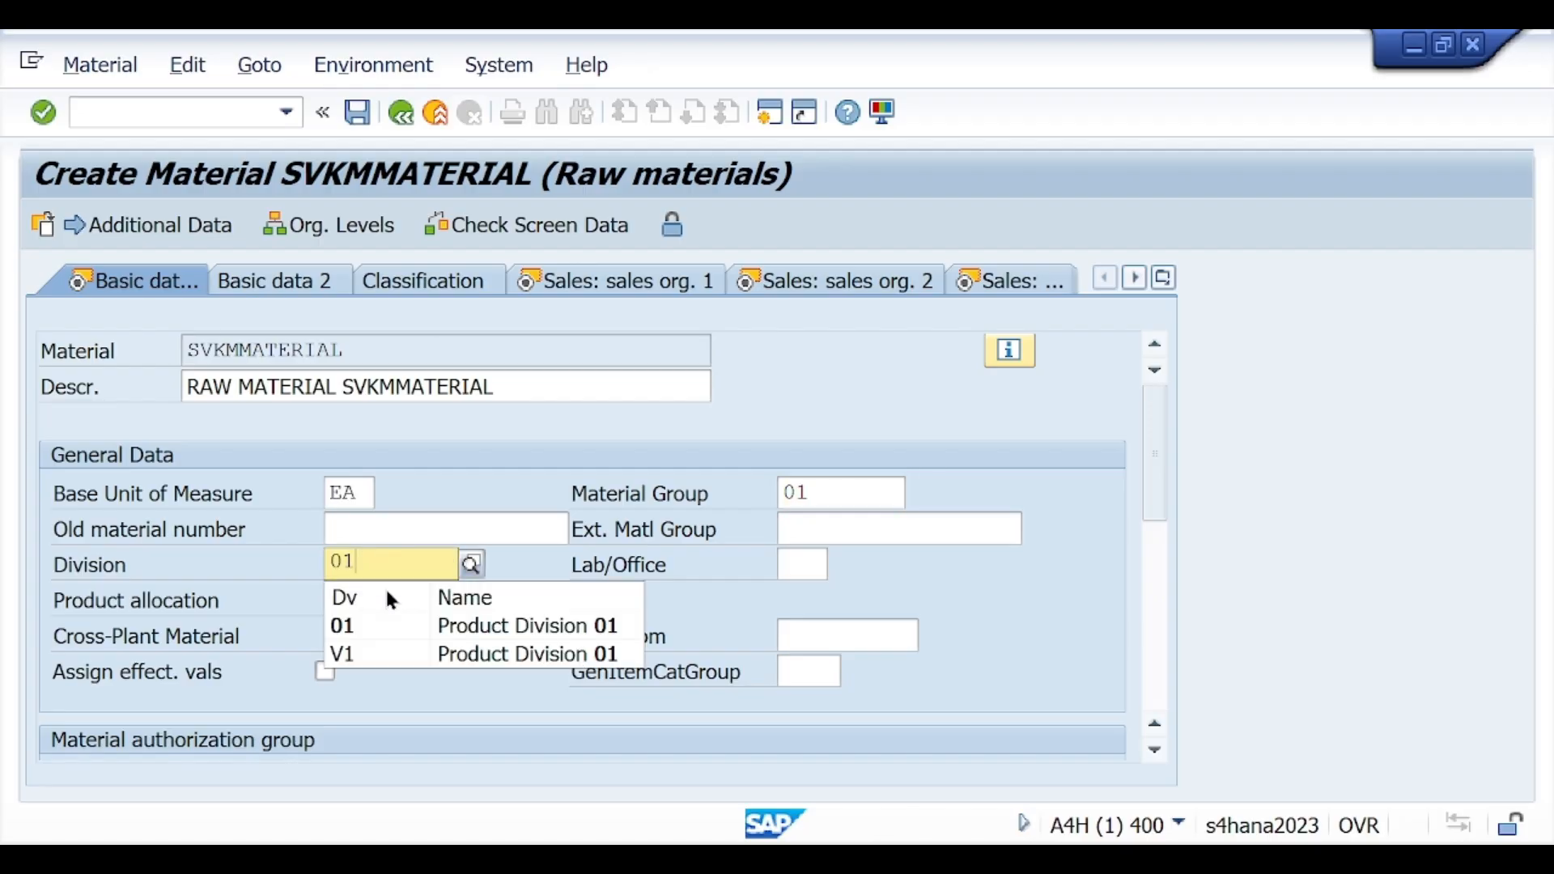
{"action": "left_click", "coordinate": [362, 619]}
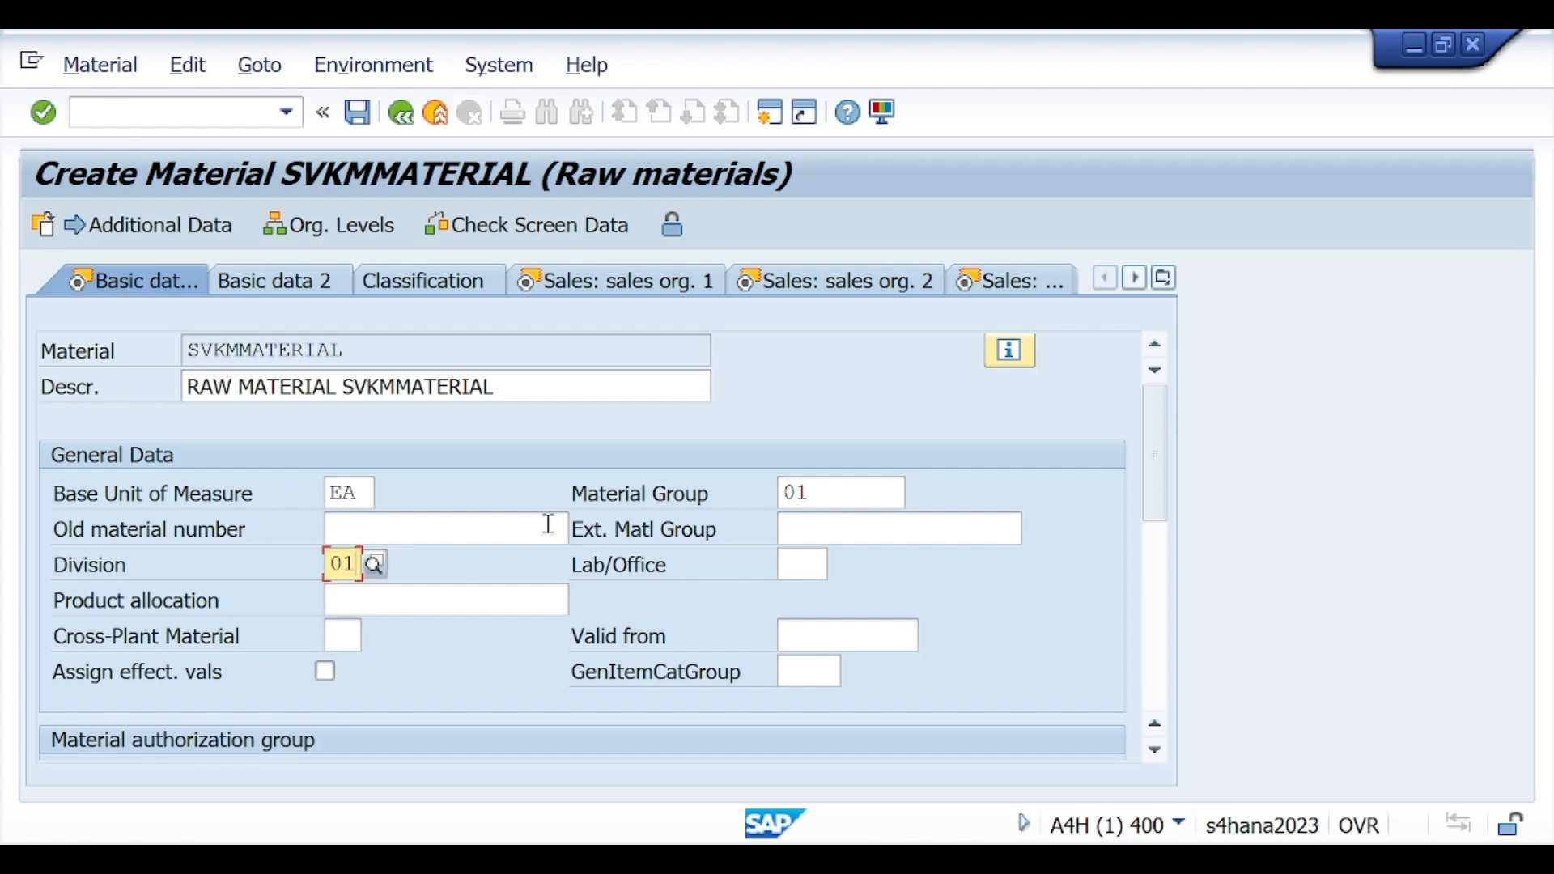
{"action": "left_click", "coordinate": [44, 115]}
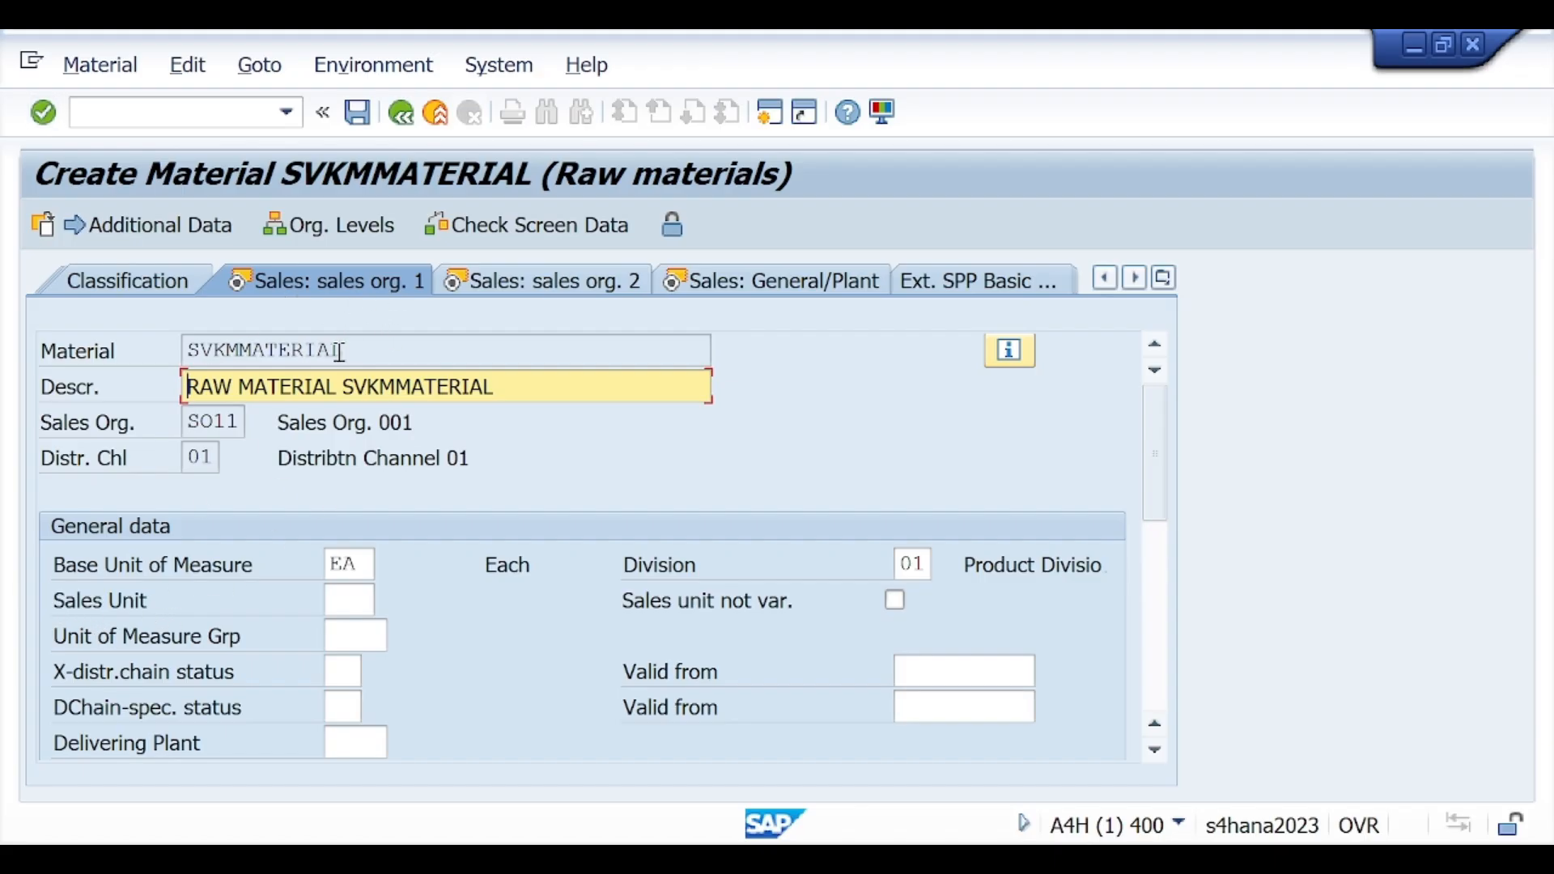
Step: Set the sales unit to KG with a conversion factor of 1 KG to 1 EA
{"action": "left_click", "coordinate": [360, 599]}
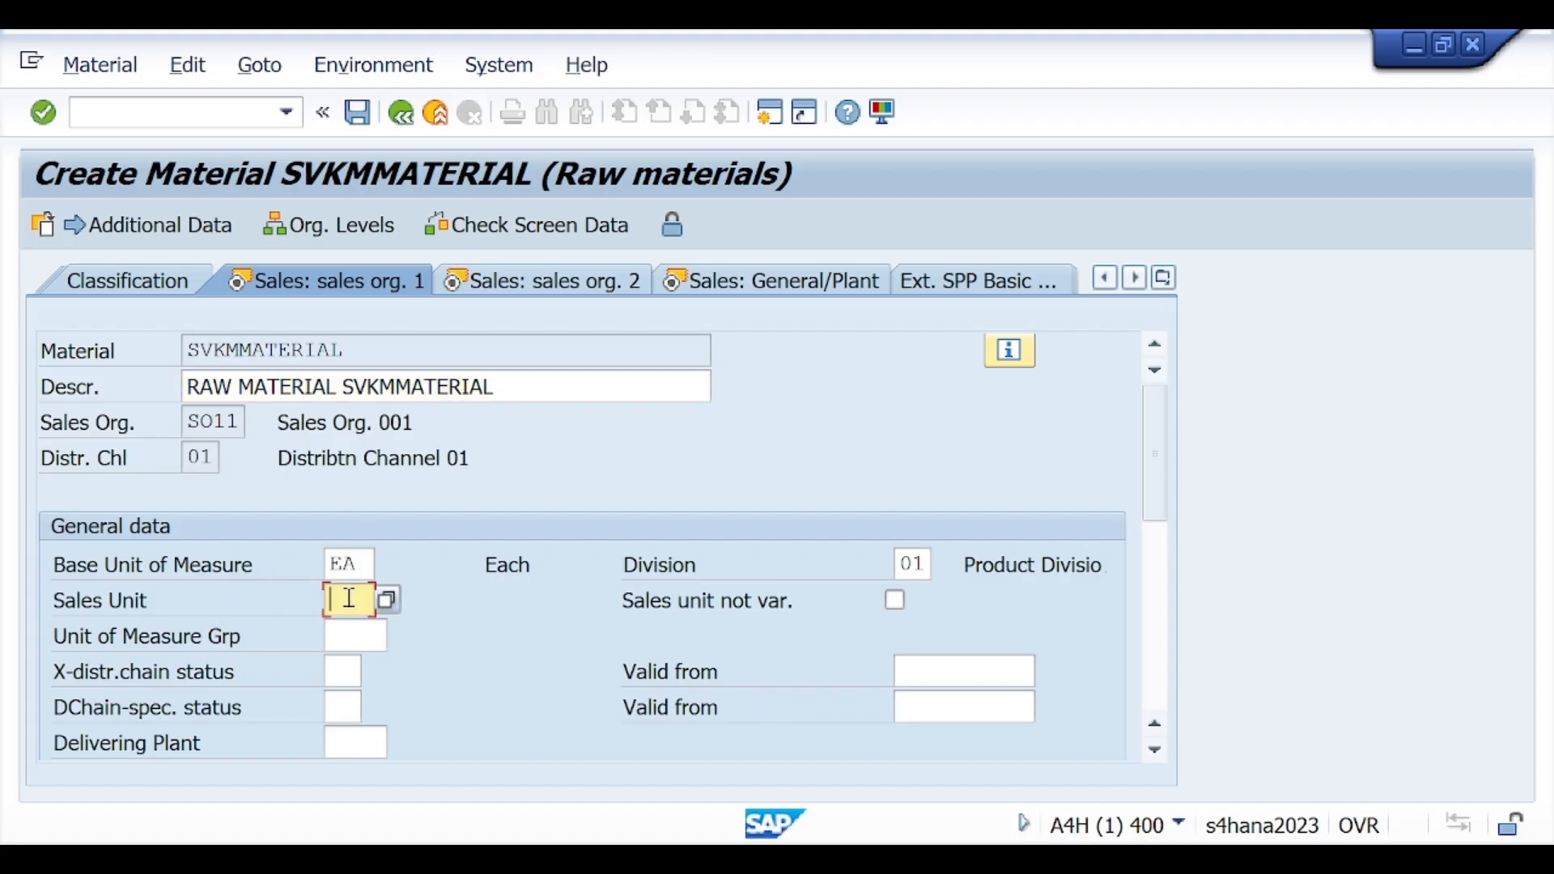
{"action": "type", "text": "KG"}
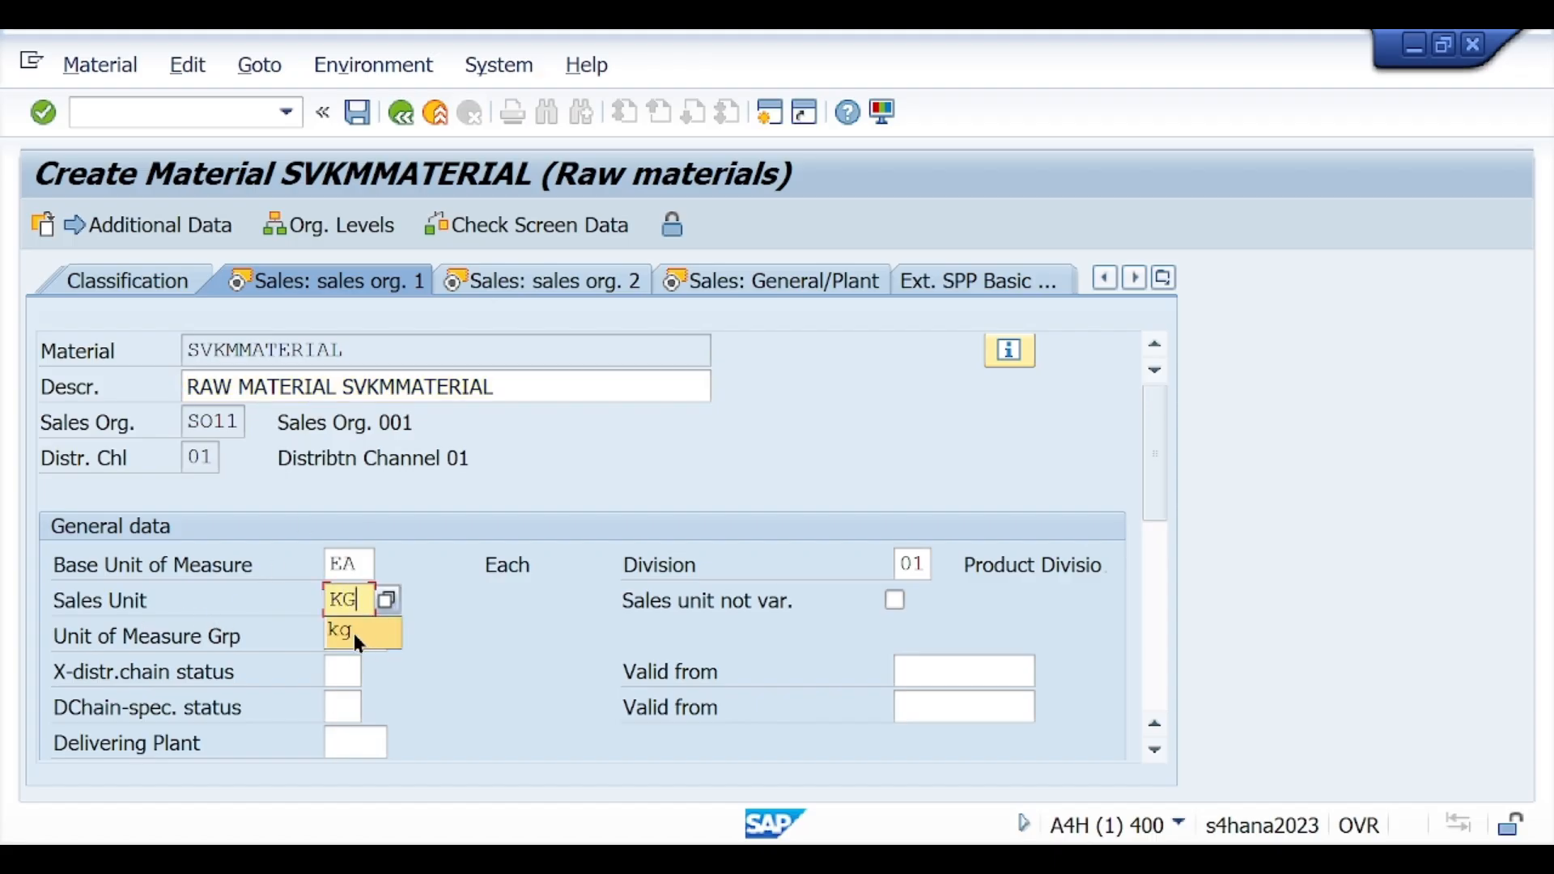
{"action": "left_click", "coordinate": [46, 115]}
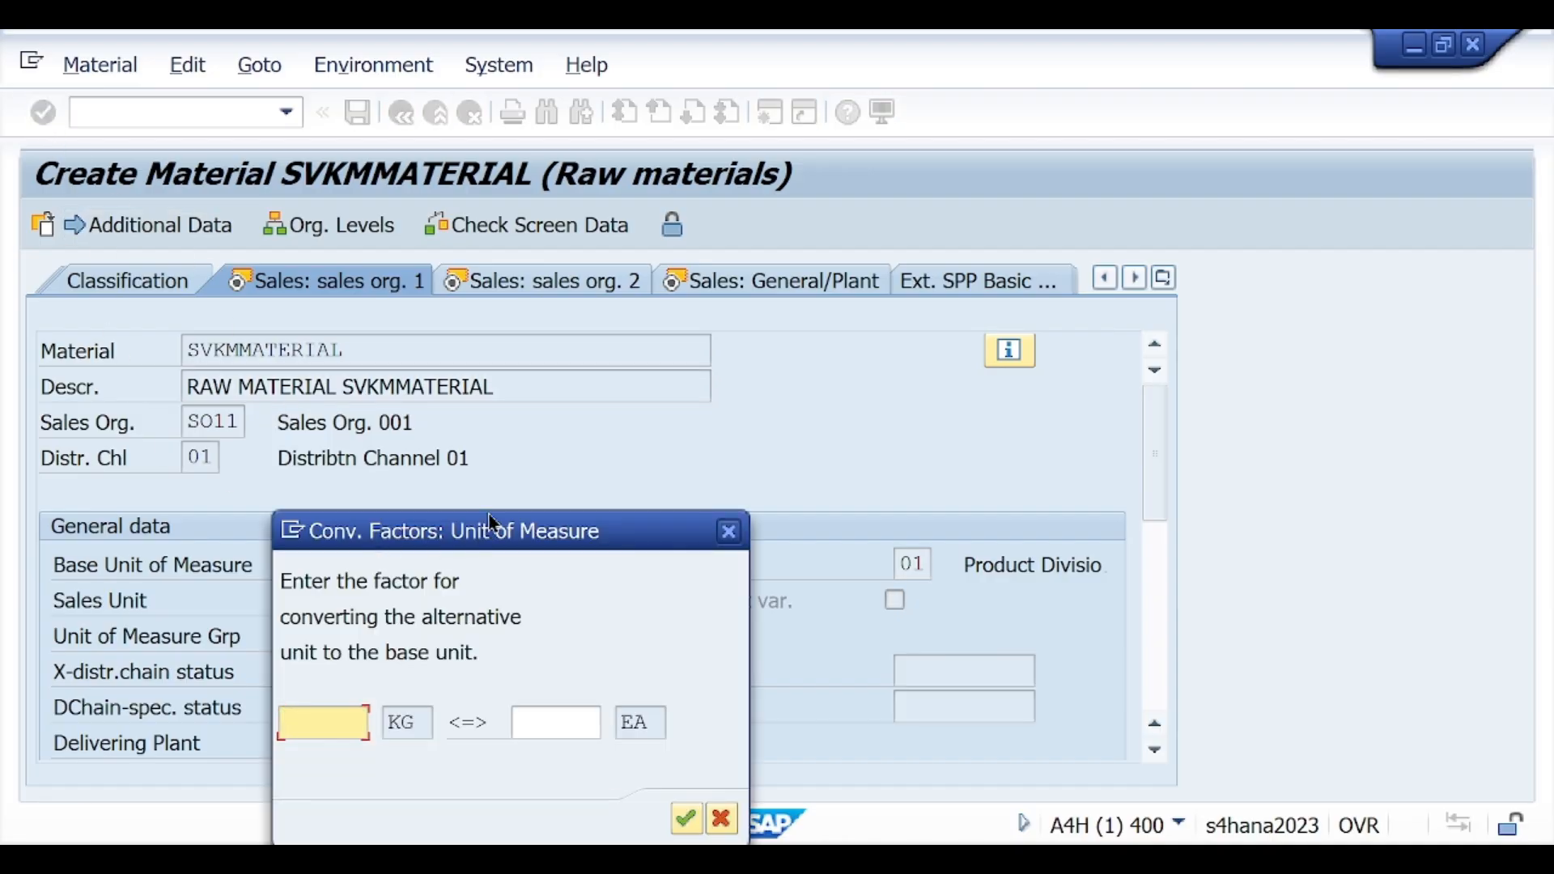
{"action": "left_click_drag", "start_coordinate": [494, 531], "coordinate": [583, 391]}
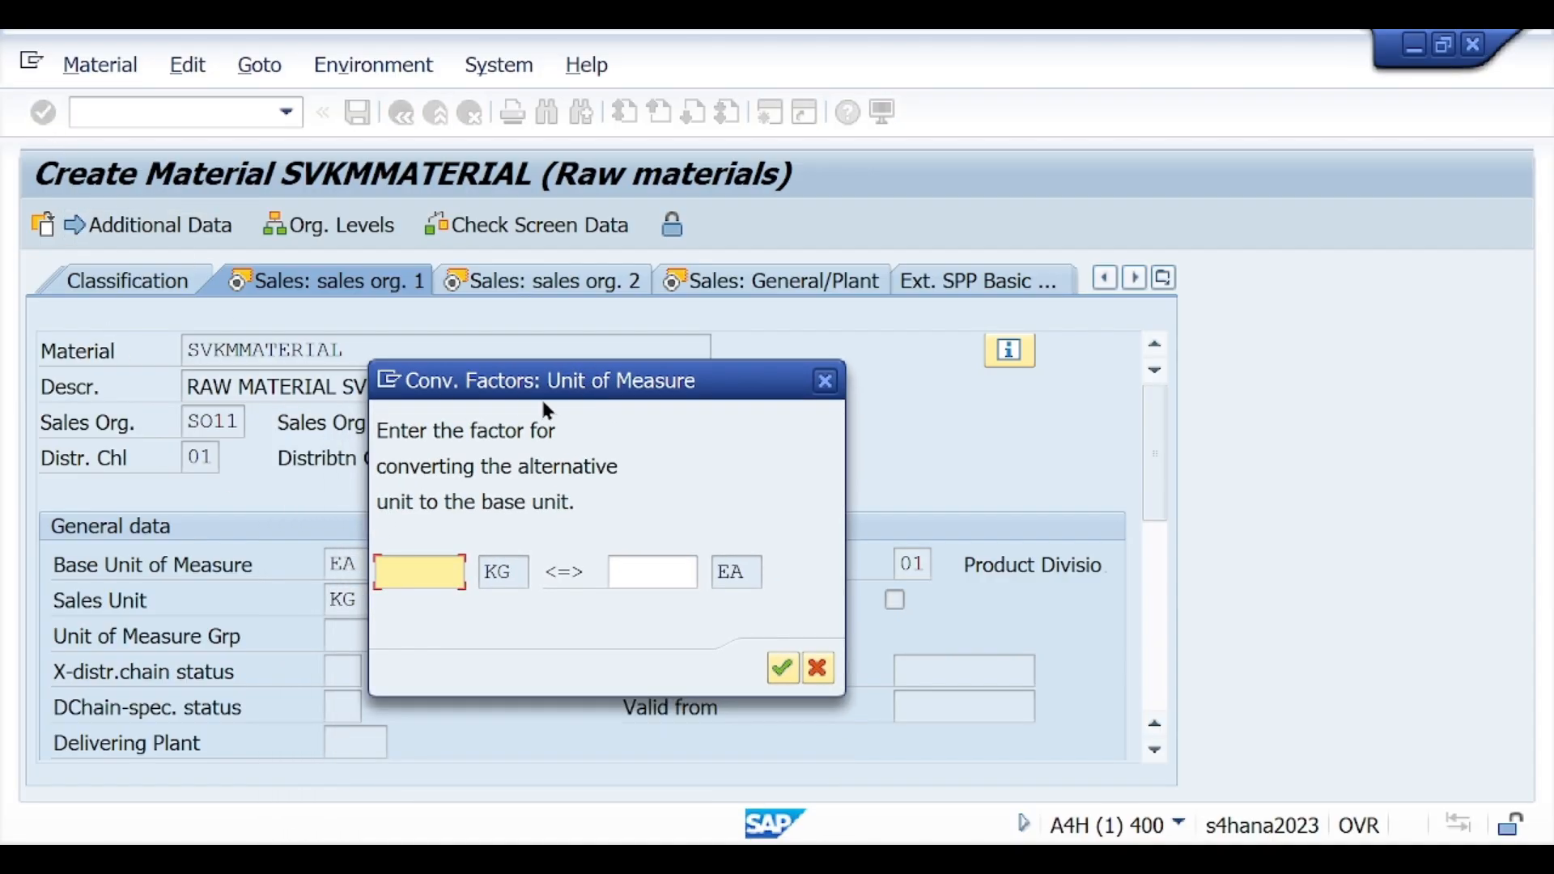
{"action": "type", "text": "1"}
{"action": "left_click", "coordinate": [631, 567]}
{"action": "type", "text": "1"}
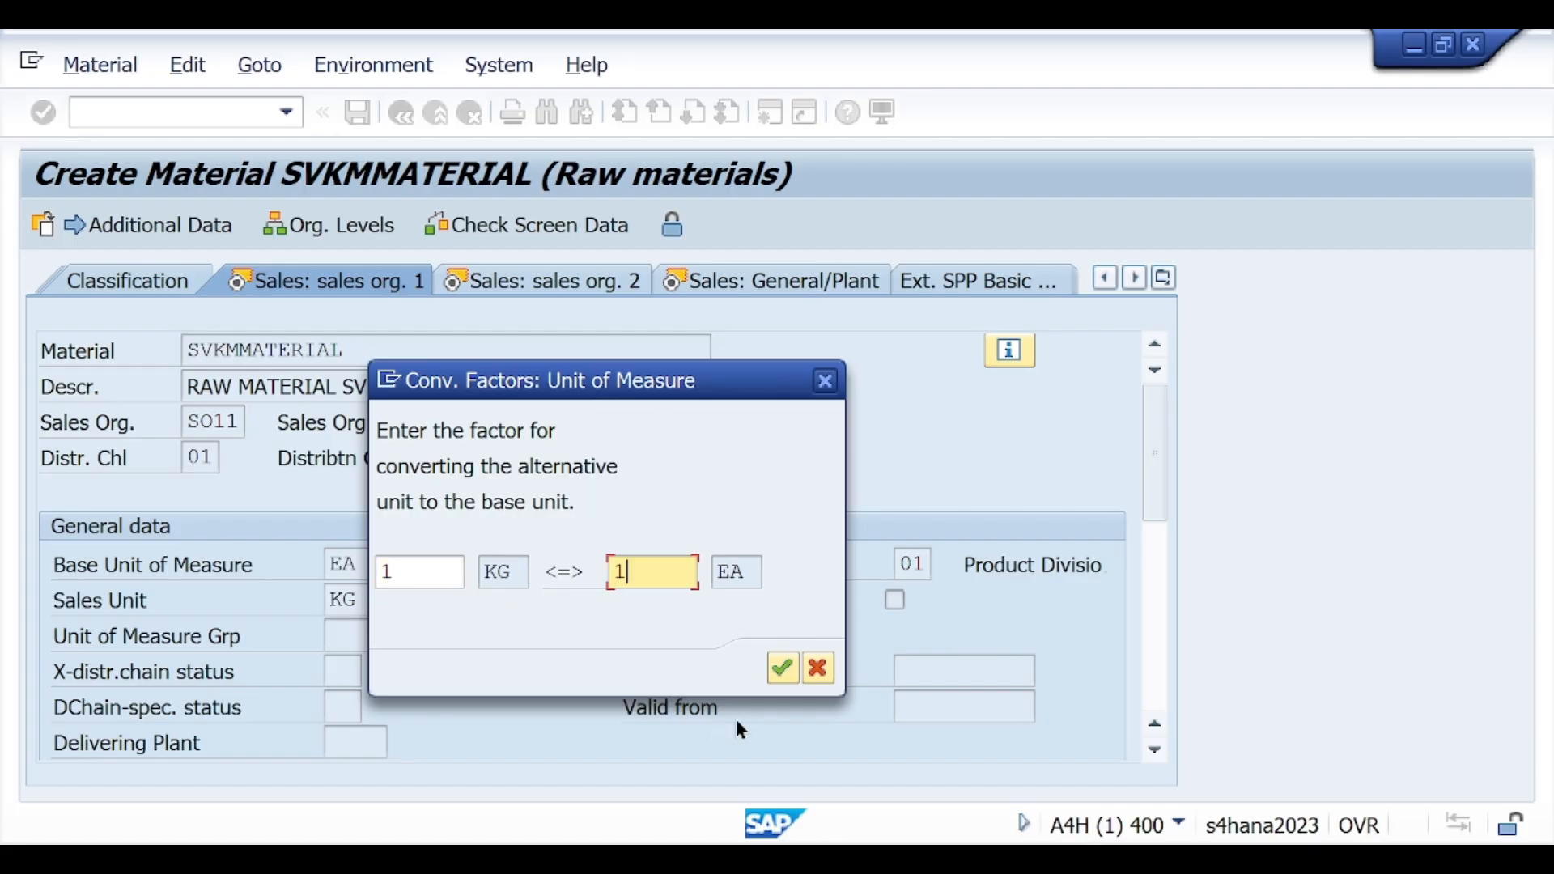
{"action": "left_click", "coordinate": [779, 669]}
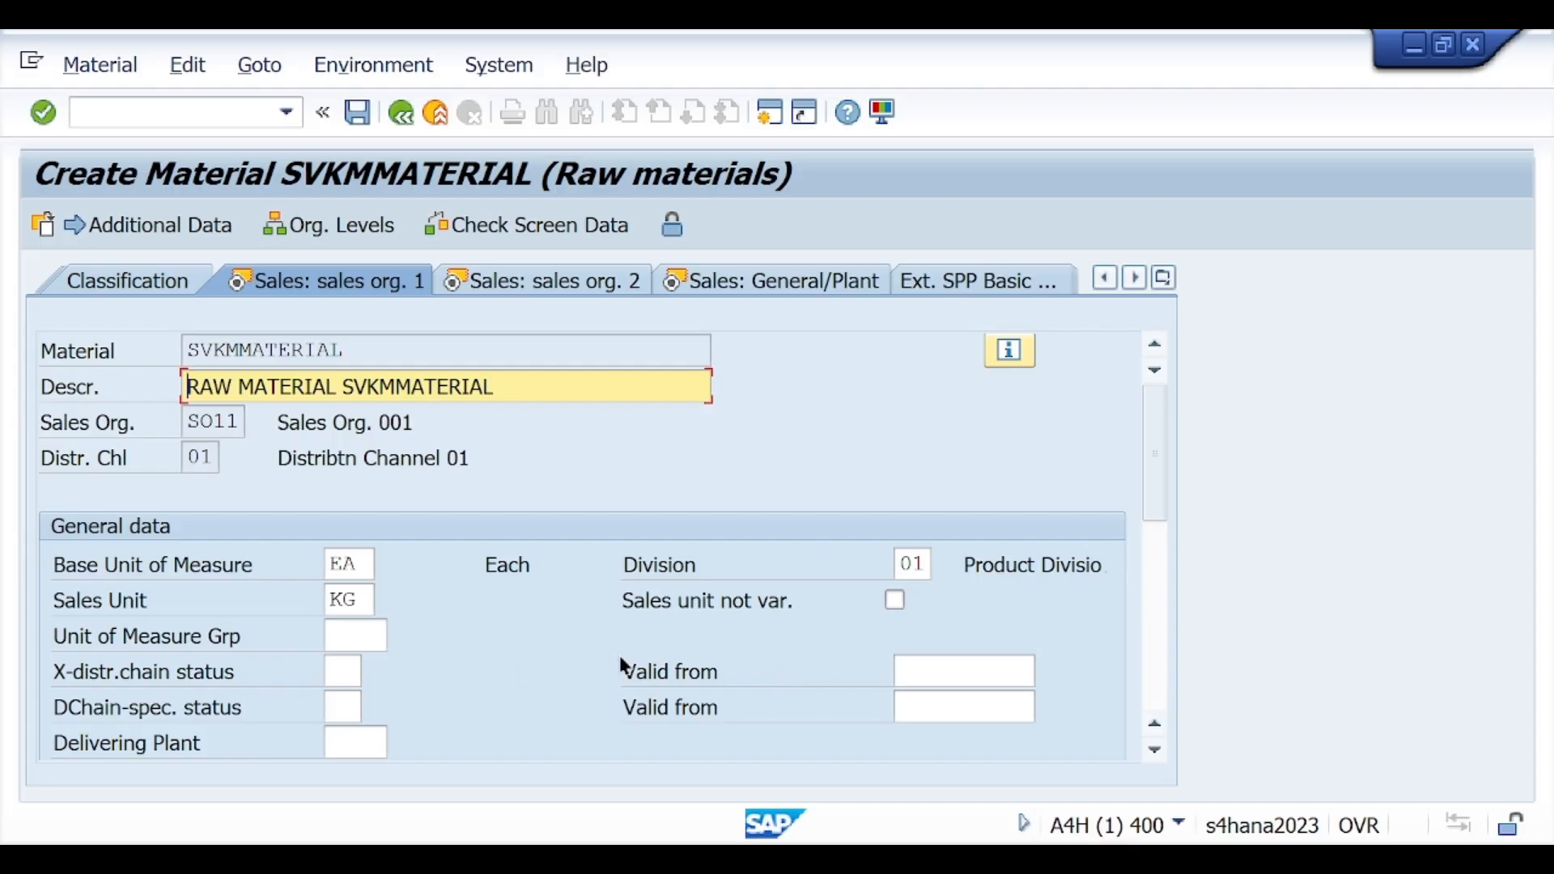
Step: Set tax classification 1 (Full tax) for the tax conditions JTX1 to JTX4 and proceed to the second sales organization view
{"action": "left_click", "coordinate": [43, 112]}
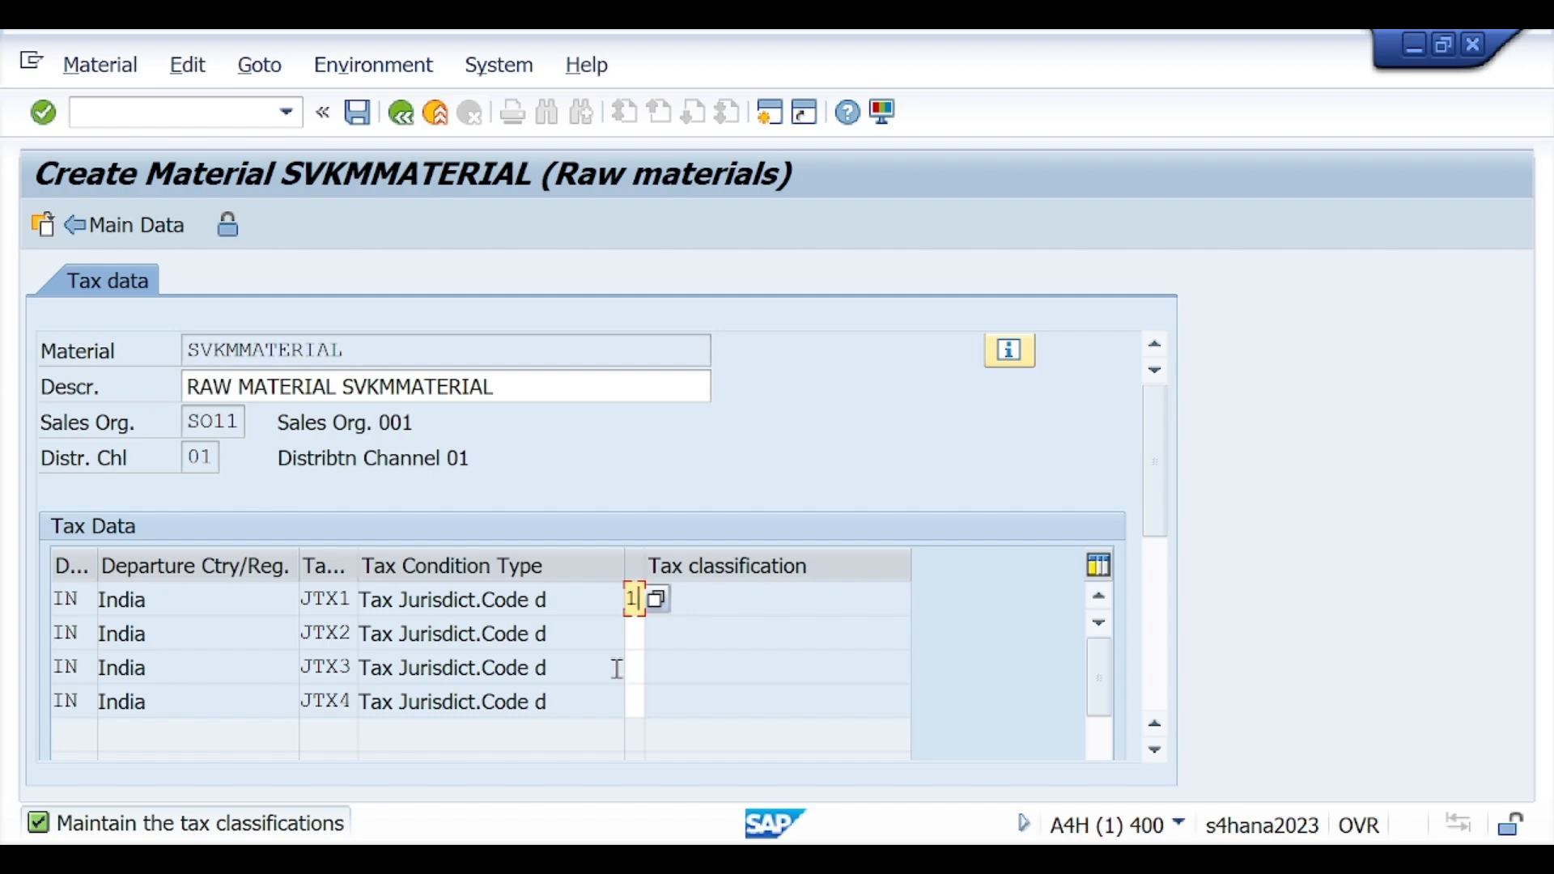
{"action": "left_click", "coordinate": [632, 632]}
{"action": "type", "text": "1"}
{"action": "left_click", "coordinate": [632, 666]}
{"action": "type", "text": "1"}
{"action": "left_click", "coordinate": [636, 701]}
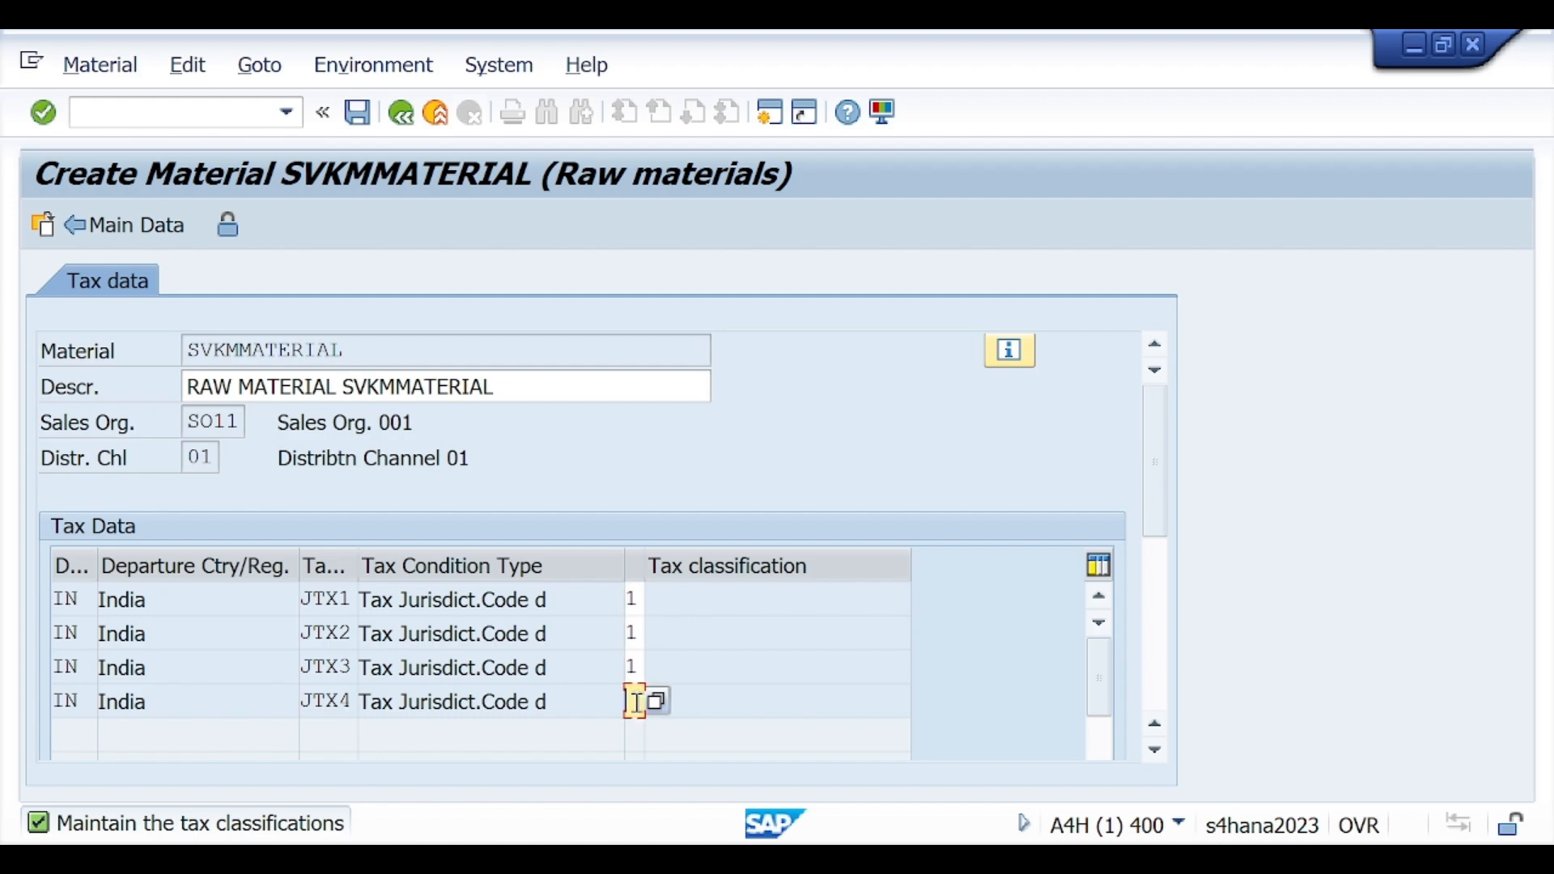
{"action": "type", "text": "1"}
{"action": "left_click", "coordinate": [656, 701]}
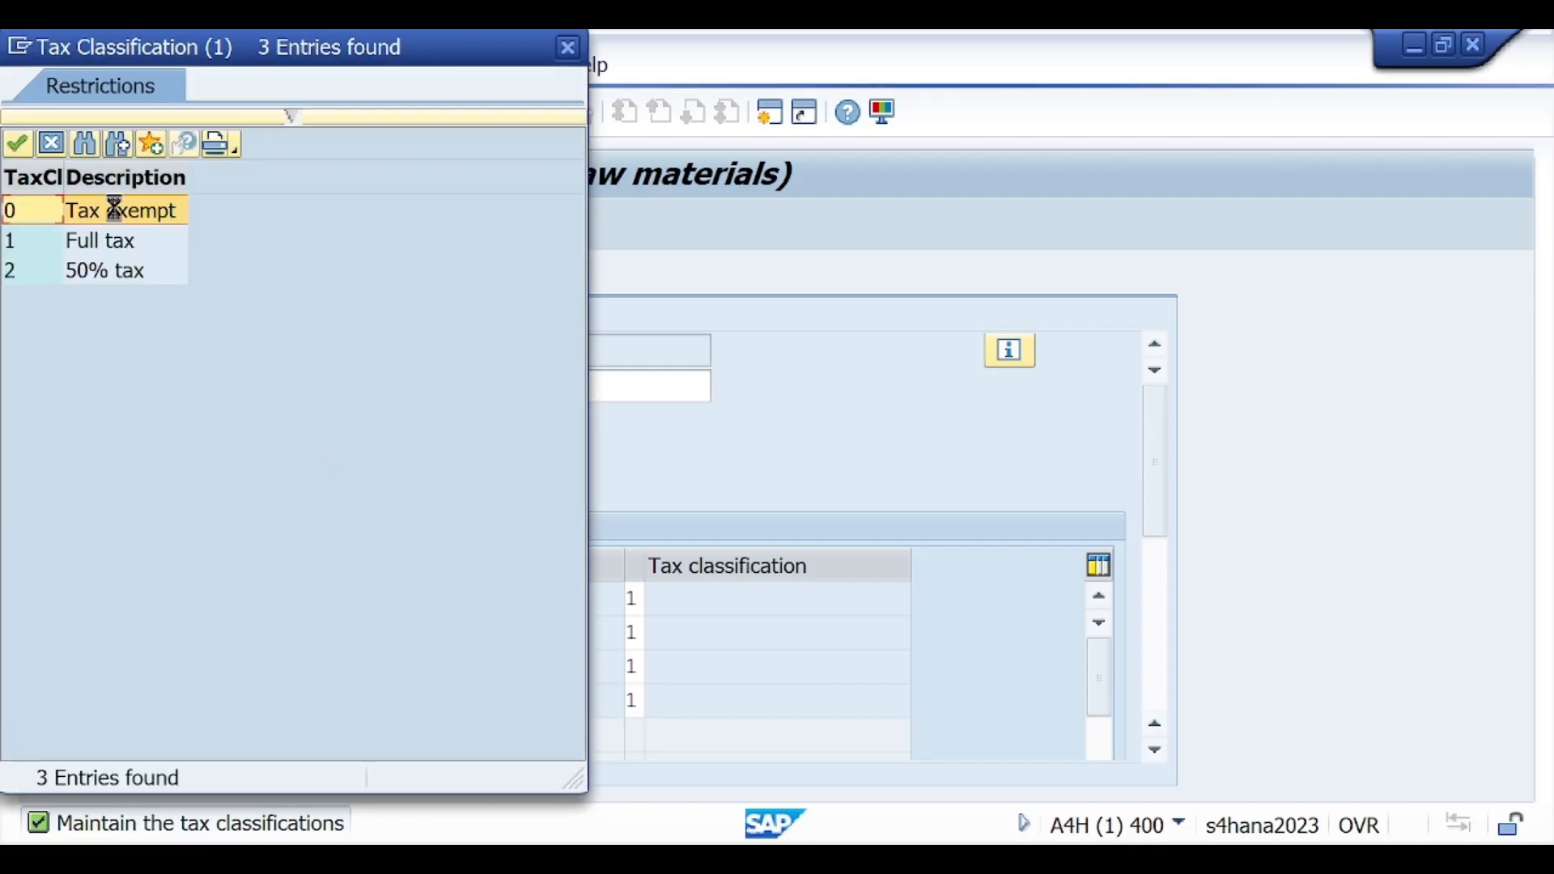
{"action": "double_click", "coordinate": [80, 239]}
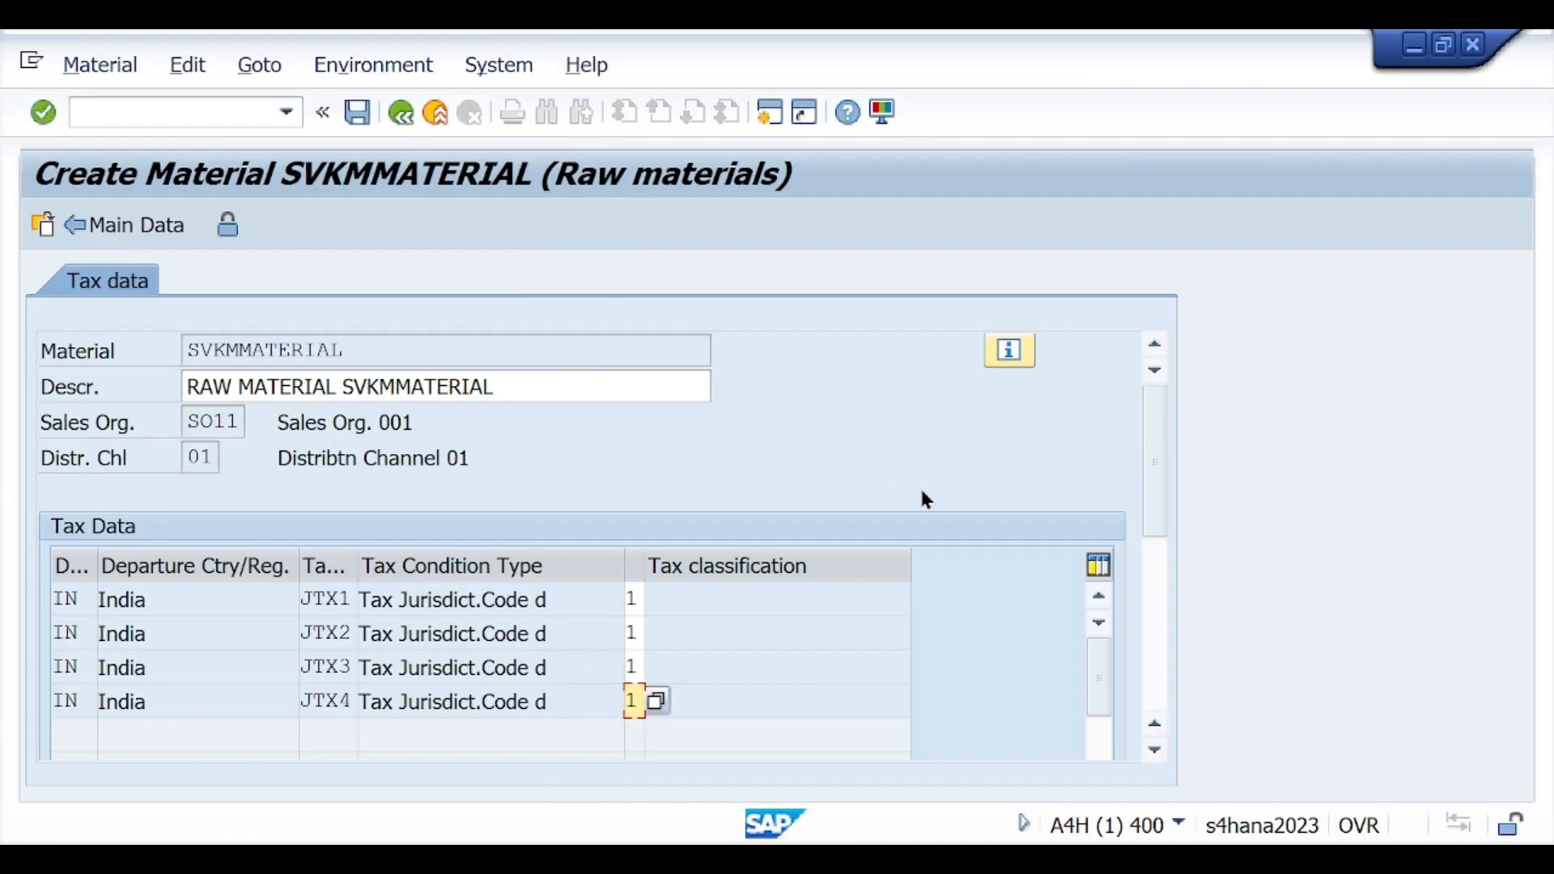
{"action": "key", "text": "Return"}
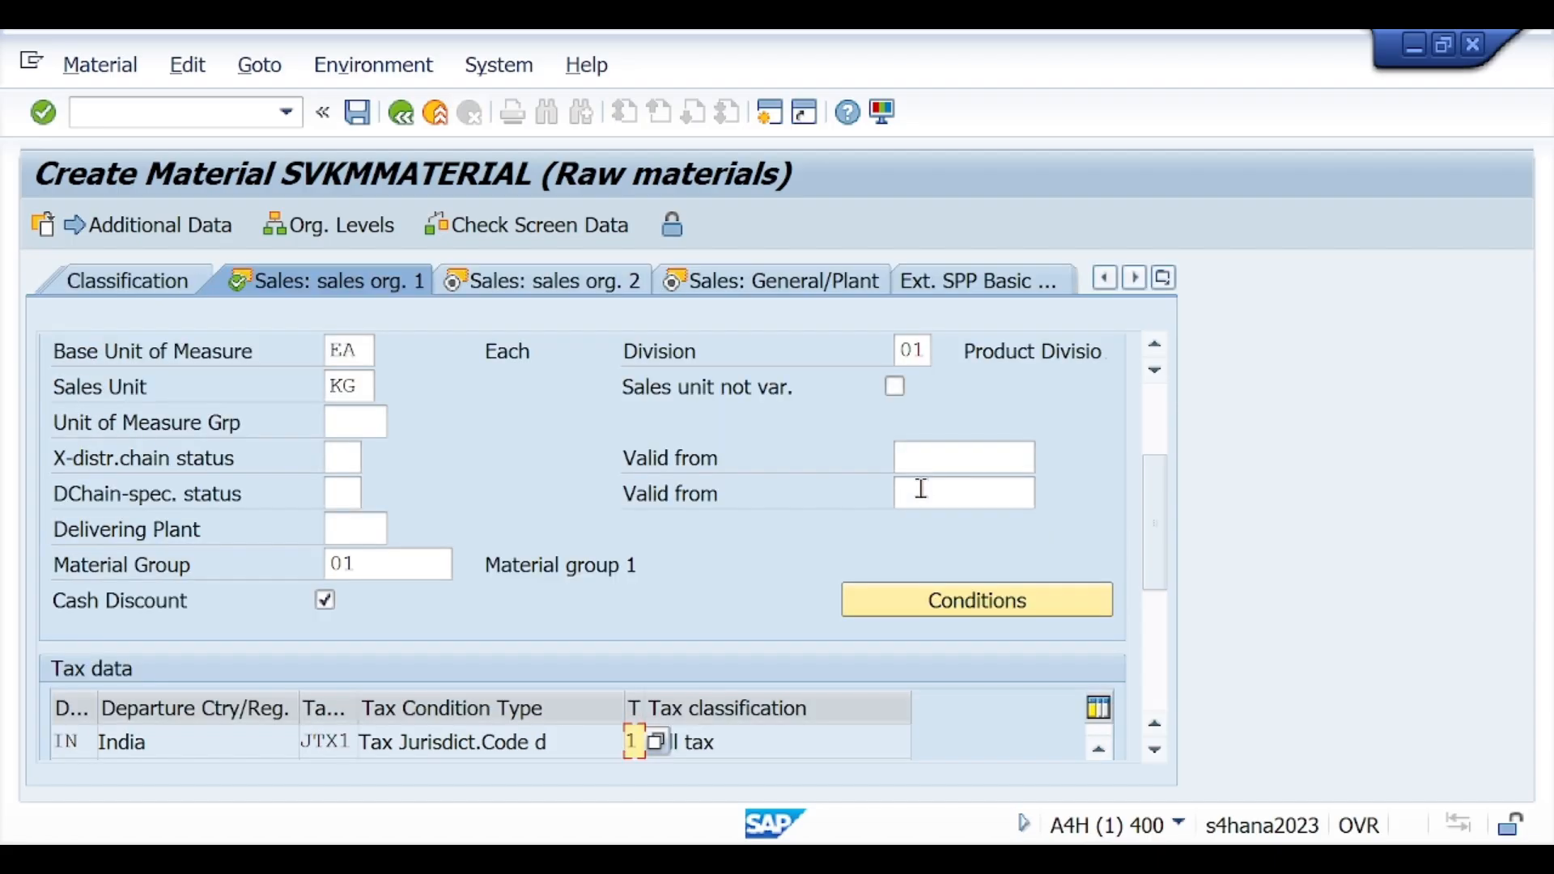
{"action": "left_click", "coordinate": [45, 113]}
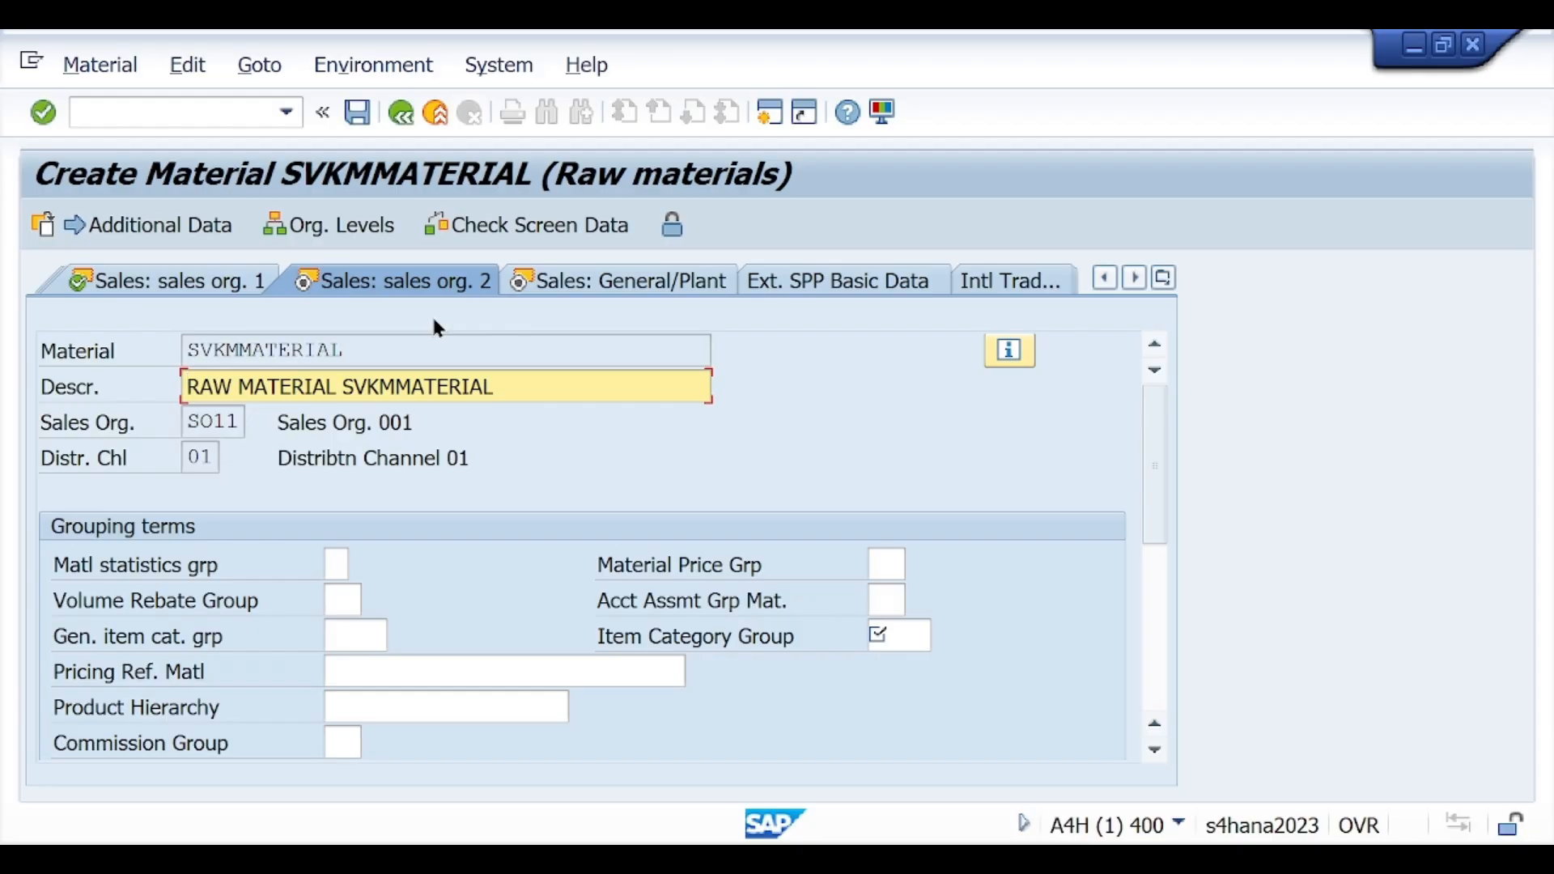
Step: Set the item category group to NORM from its list of possible values
{"action": "left_click", "coordinate": [922, 634]}
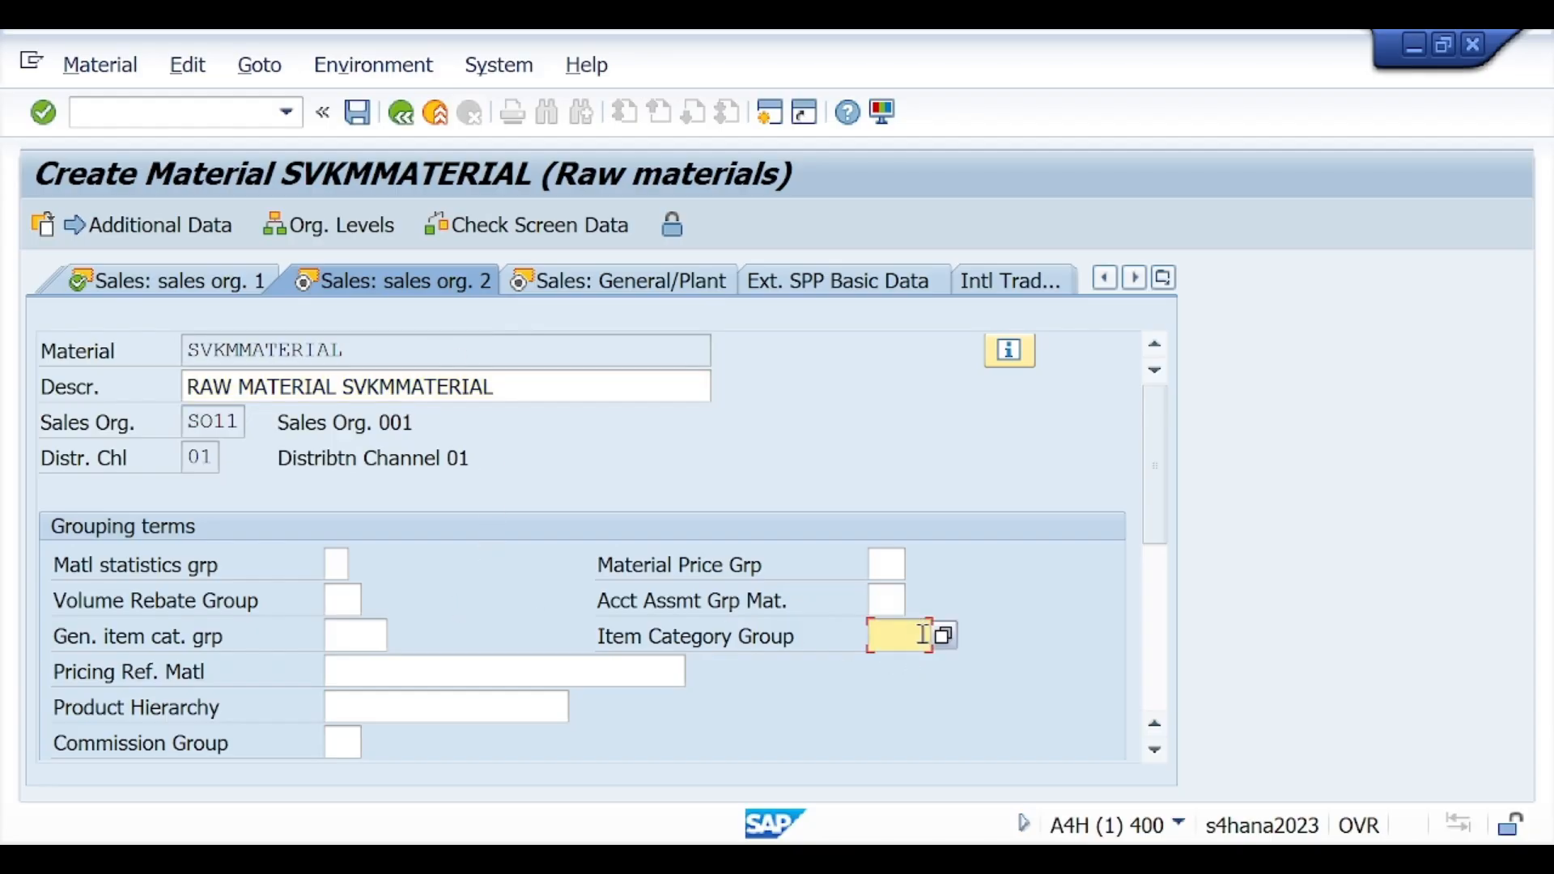
{"action": "left_click", "coordinate": [946, 636]}
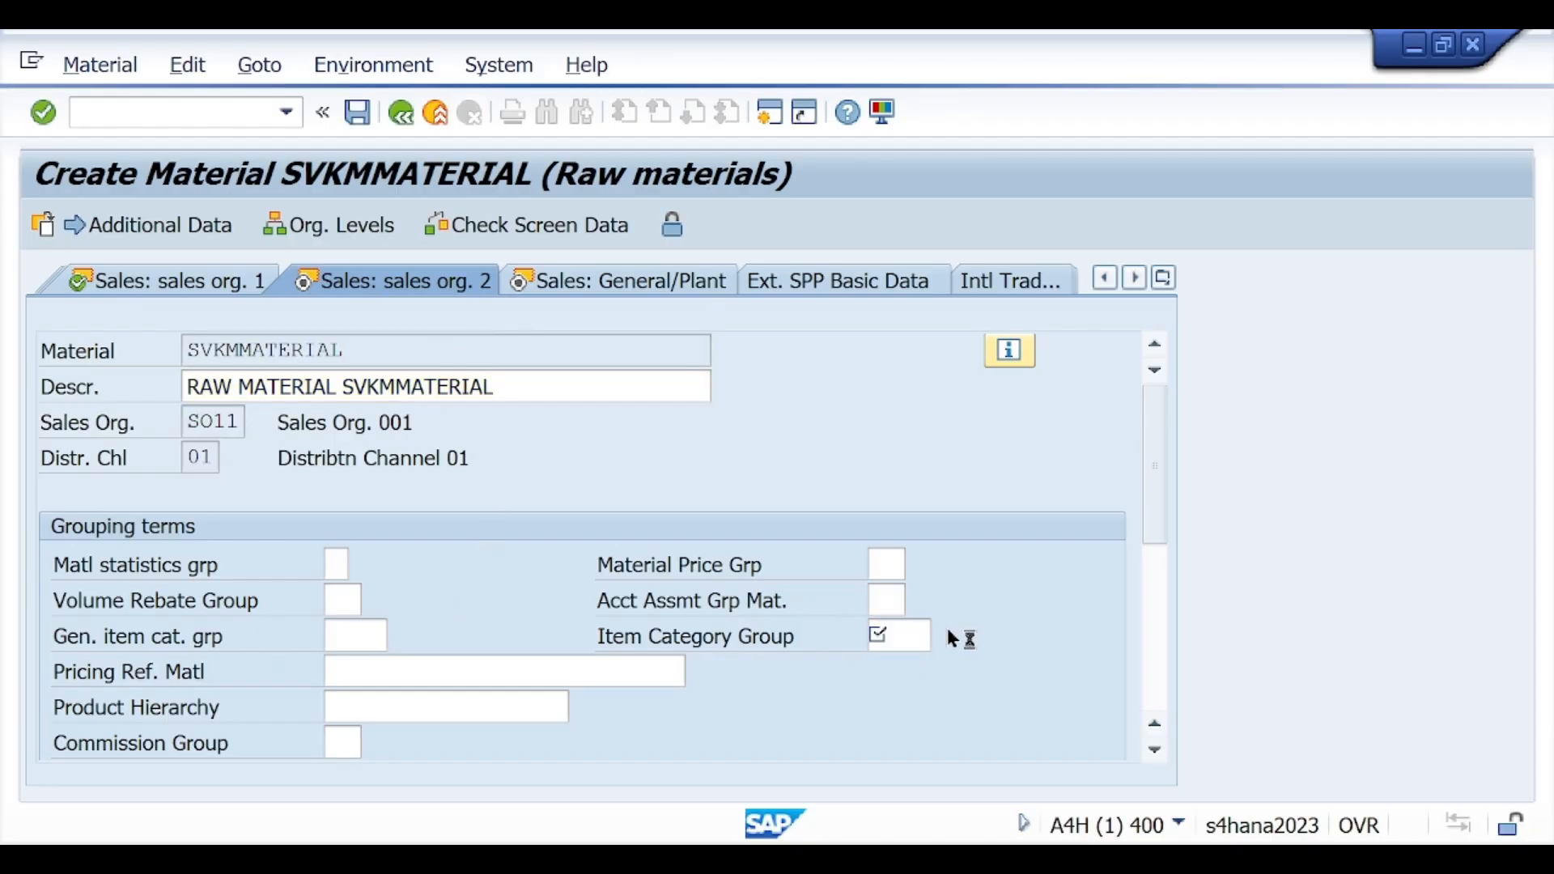
{"action": "scroll", "coordinate": [1088, 624], "scroll_direction": "down", "scroll_amount": 10}
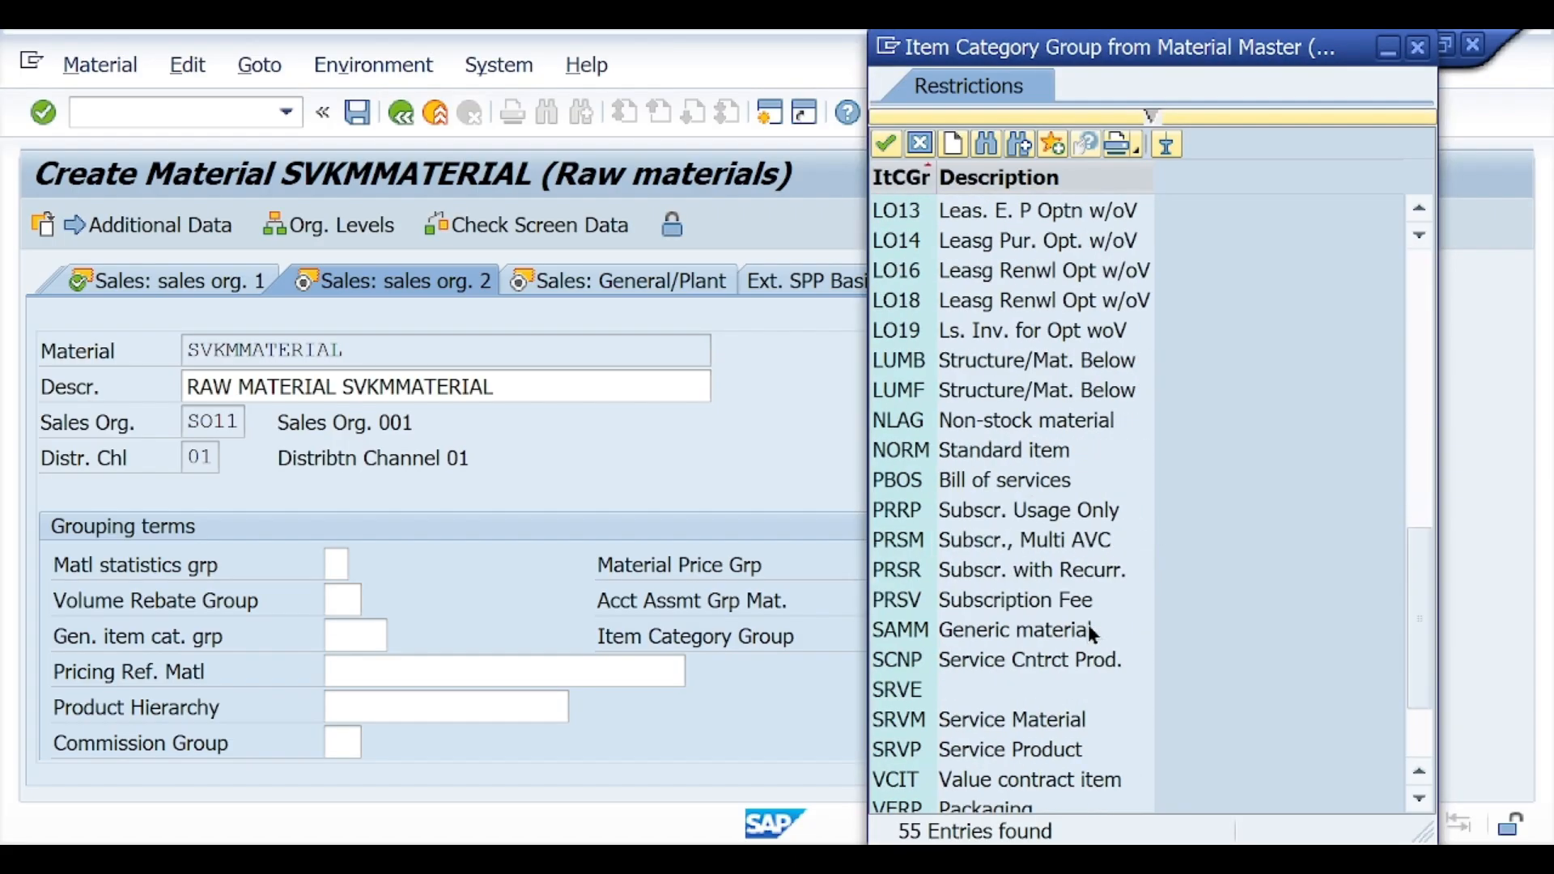
{"action": "double_click", "coordinate": [913, 361]}
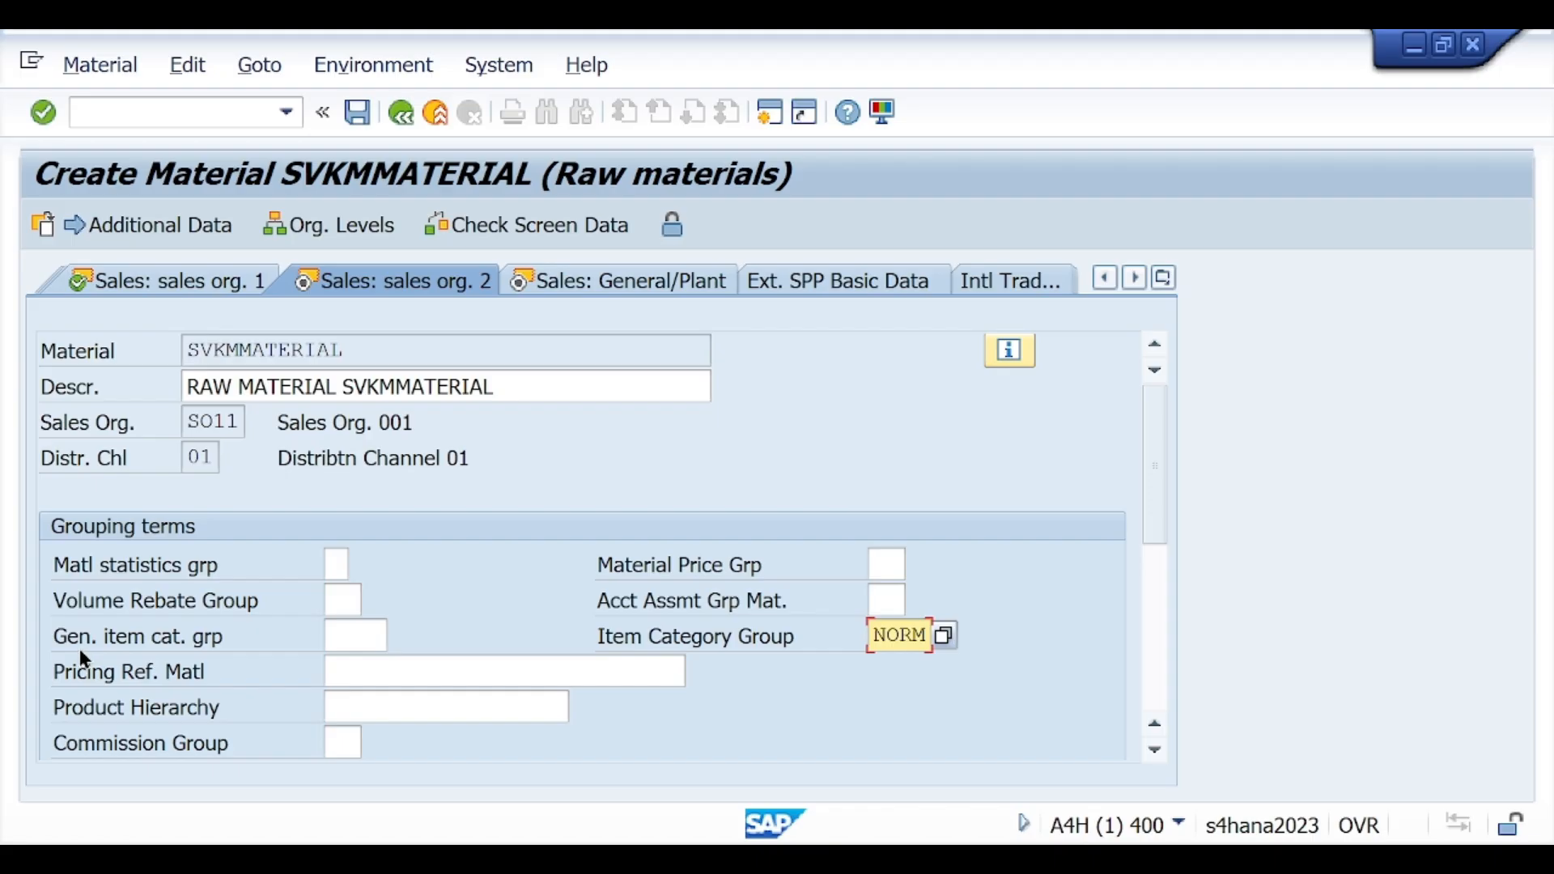
Step: Set the general item category group to NORM and proceed to the general/plant sales data
{"action": "left_click", "coordinate": [346, 634]}
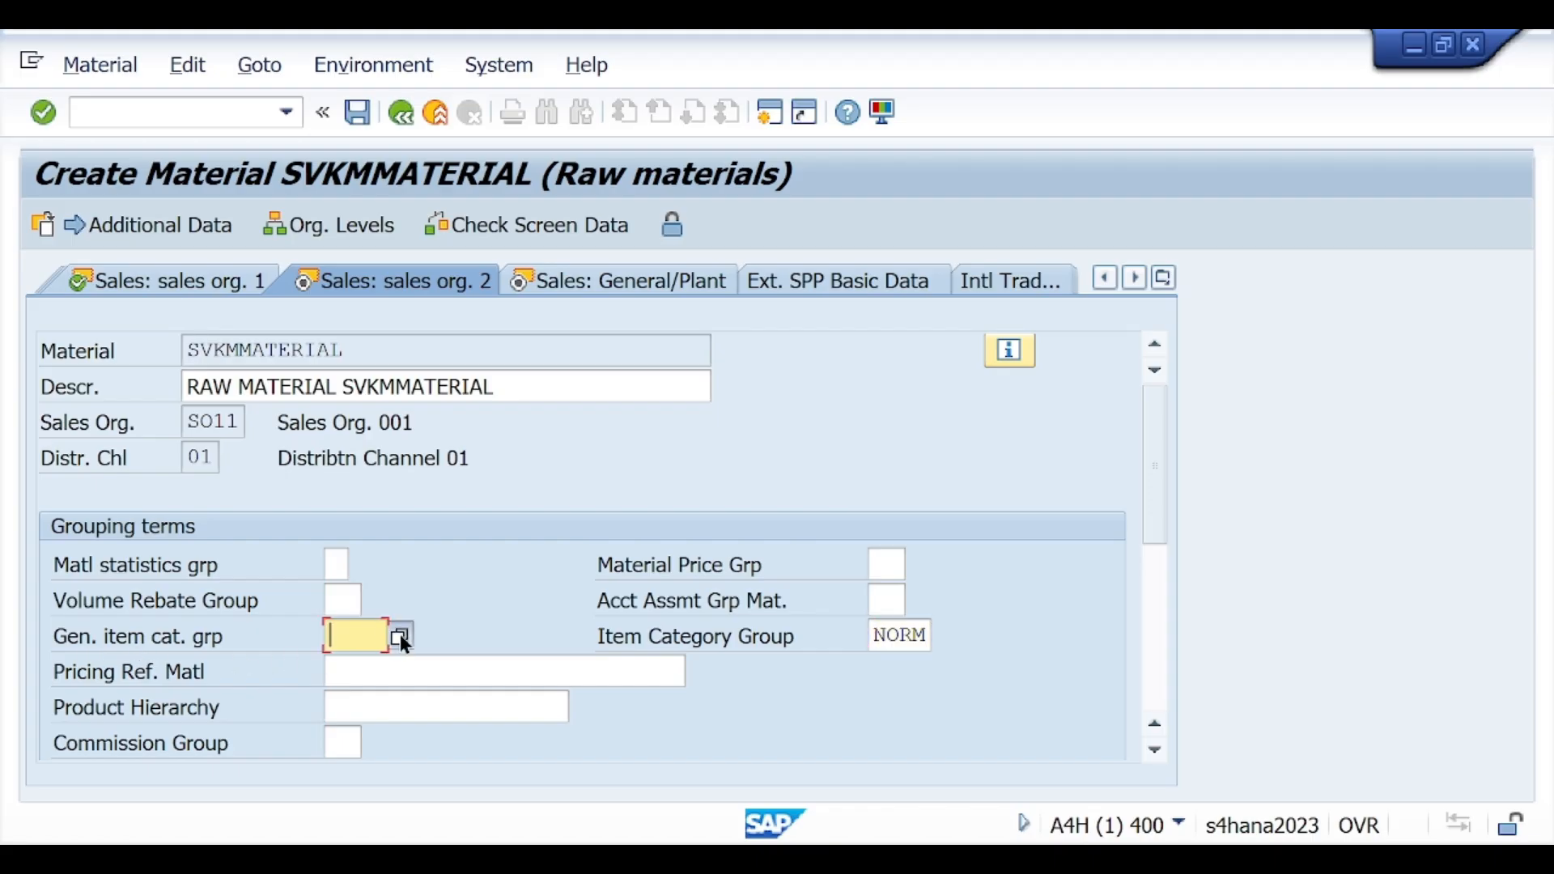
{"action": "left_click", "coordinate": [400, 634]}
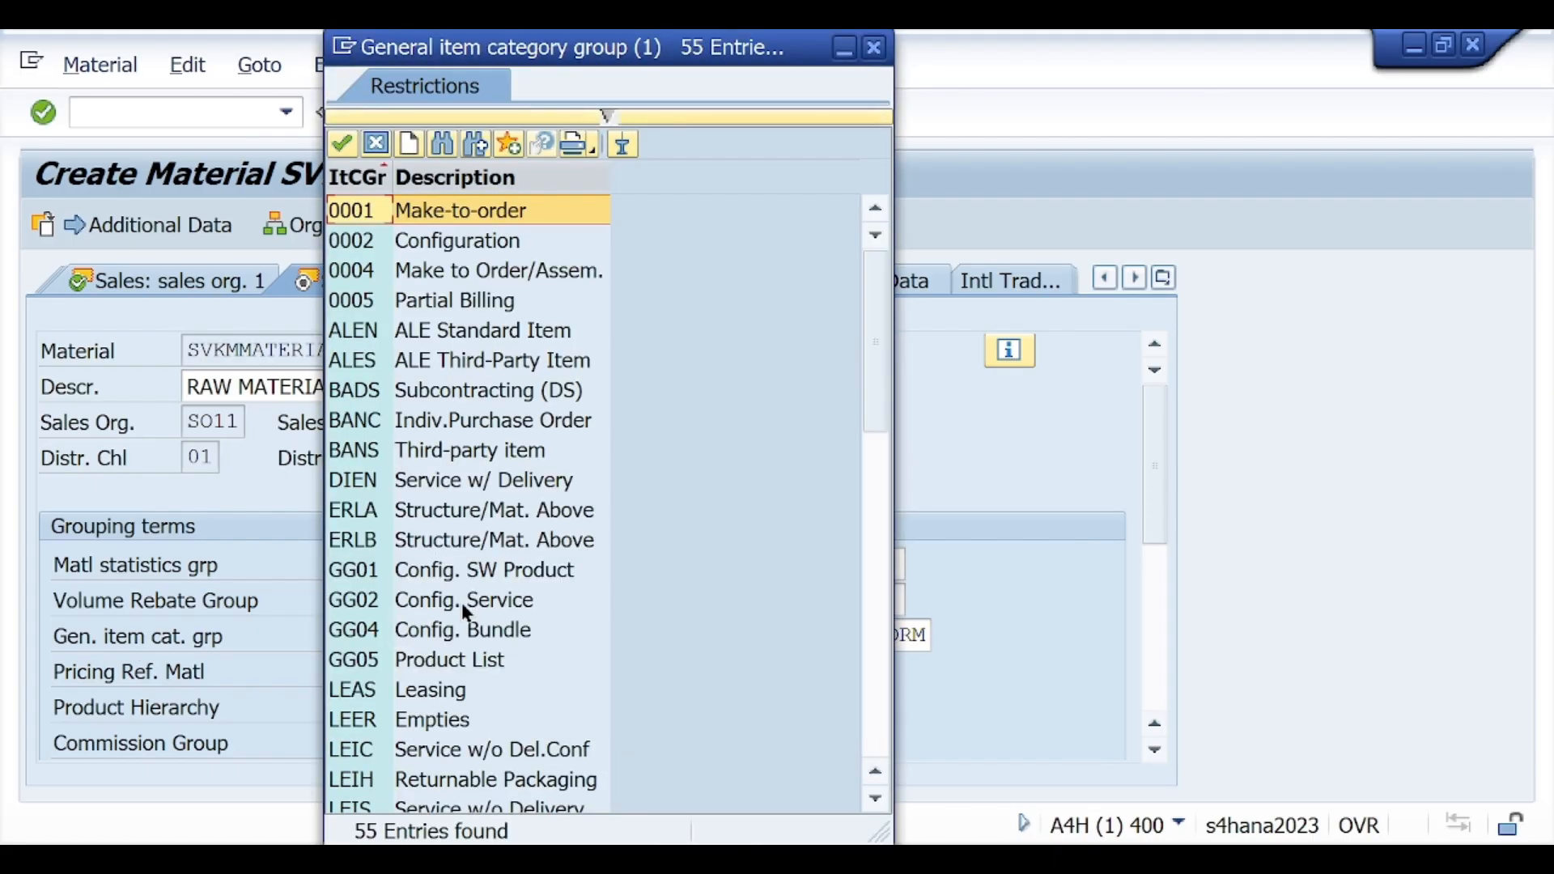
{"action": "scroll", "coordinate": [463, 607], "scroll_direction": "down", "scroll_amount": 5}
{"action": "scroll", "coordinate": [461, 602], "scroll_direction": "down", "scroll_amount": 4}
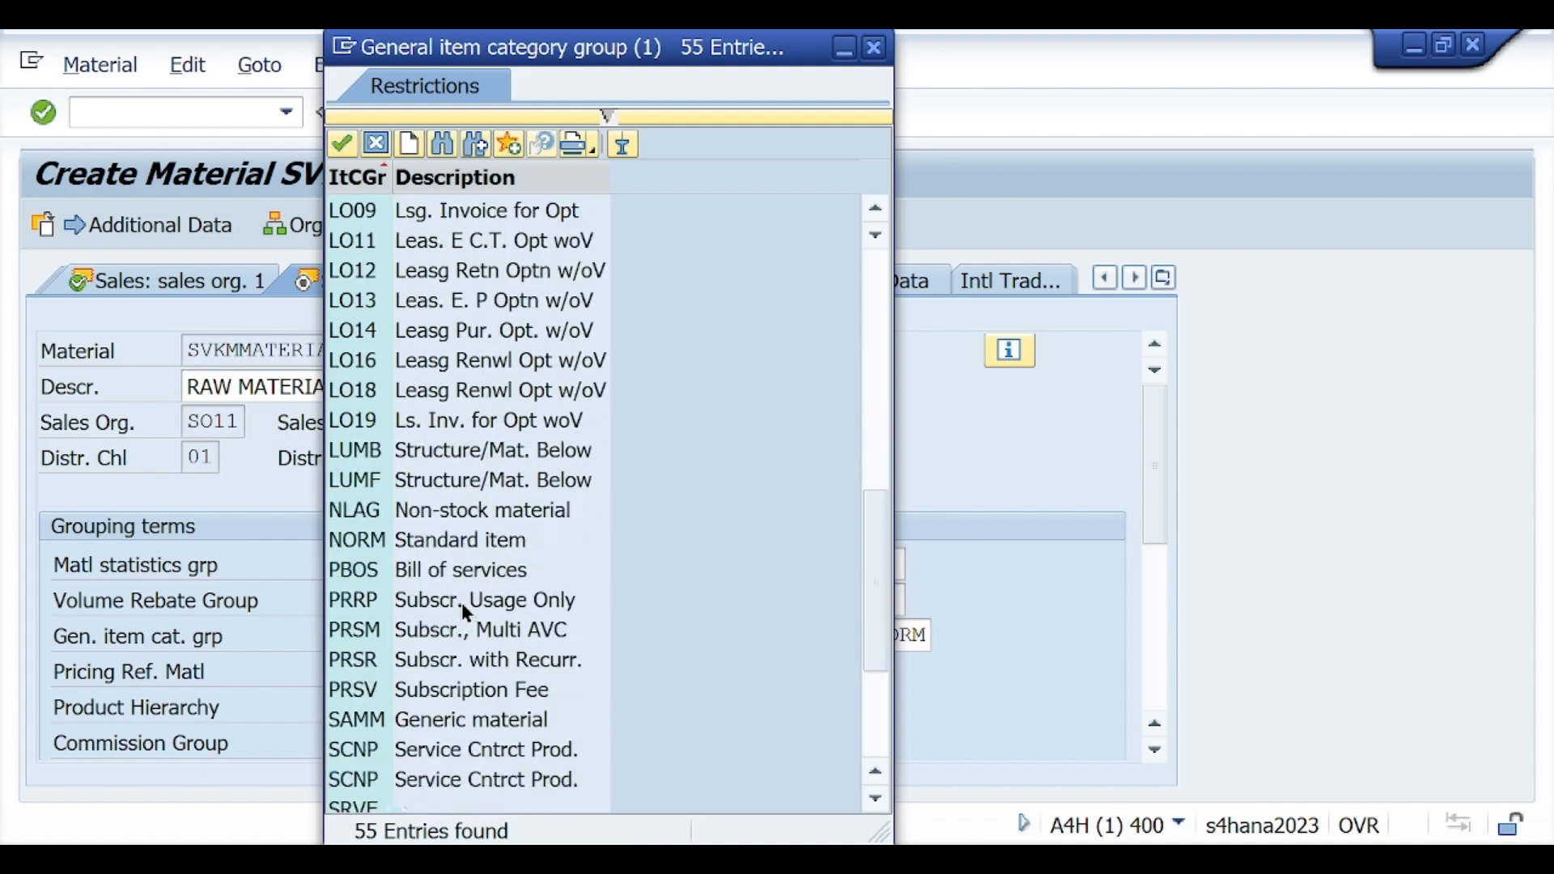
{"action": "left_click", "coordinate": [361, 539]}
{"action": "double_click", "coordinate": [361, 539]}
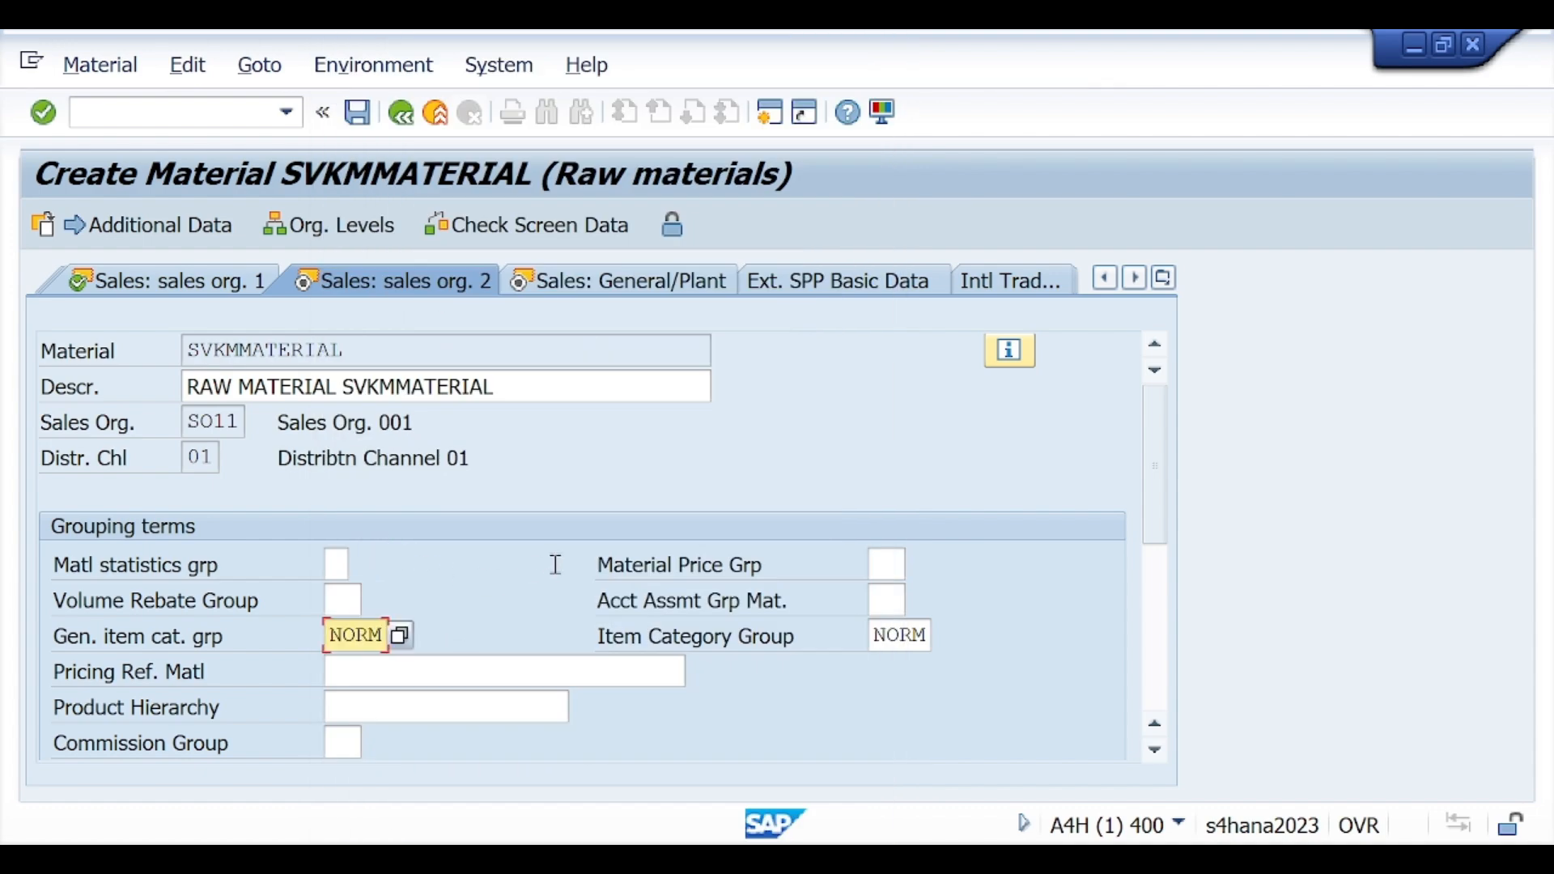
{"action": "key", "text": "Return"}
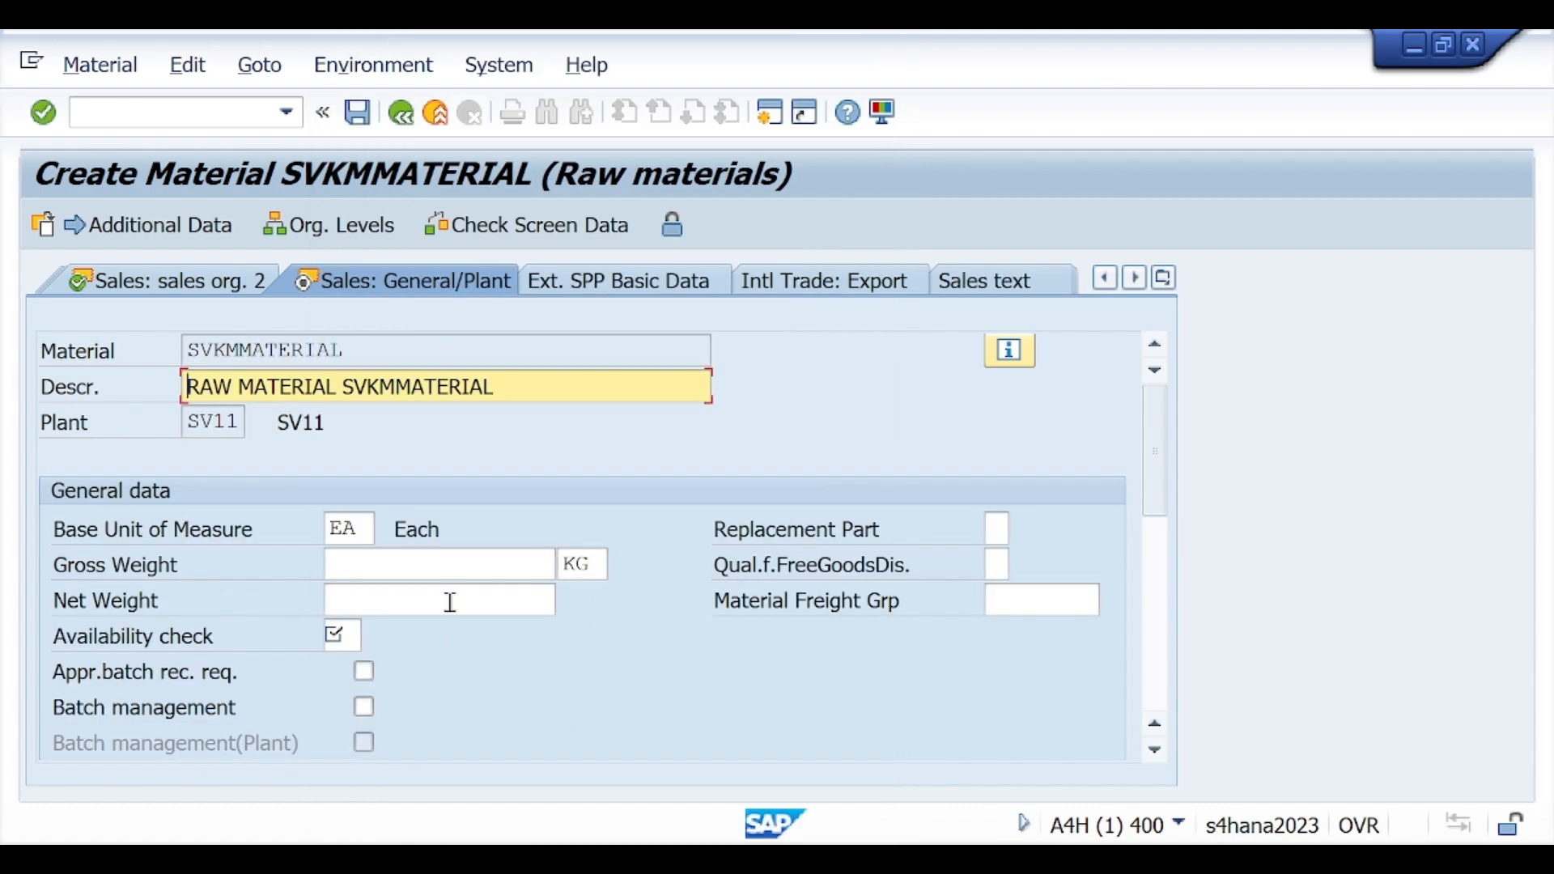
Step: Enter a gross weight and net weight of 1 KG and set the availability check to KP
{"action": "left_click", "coordinate": [374, 569]}
{"action": "type", "text": "1"}
{"action": "left_click", "coordinate": [369, 599]}
{"action": "type", "text": "1"}
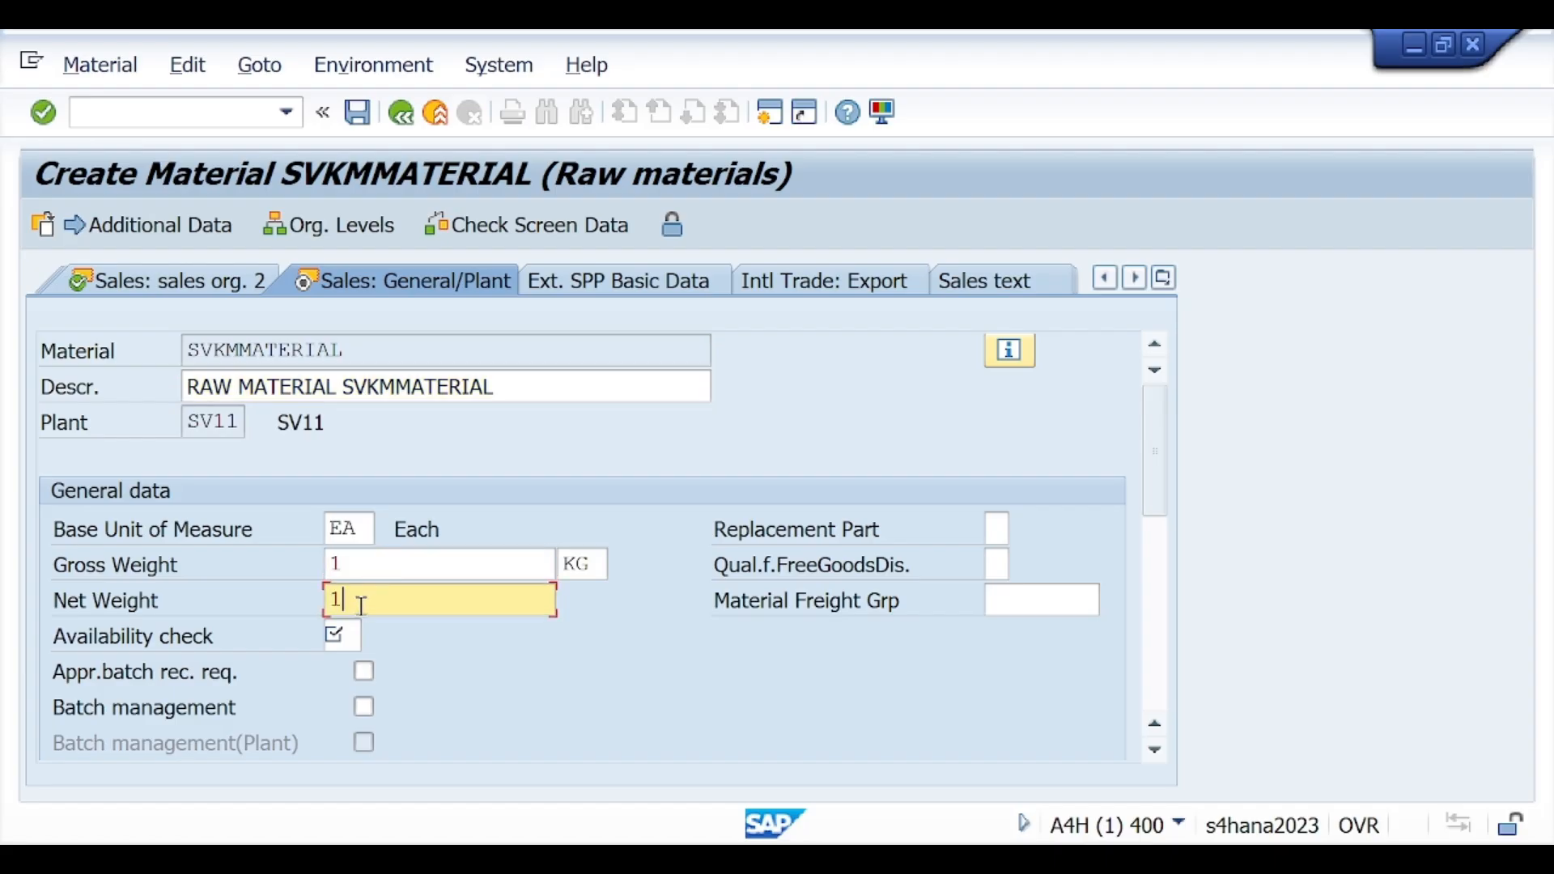
{"action": "left_click", "coordinate": [344, 637]}
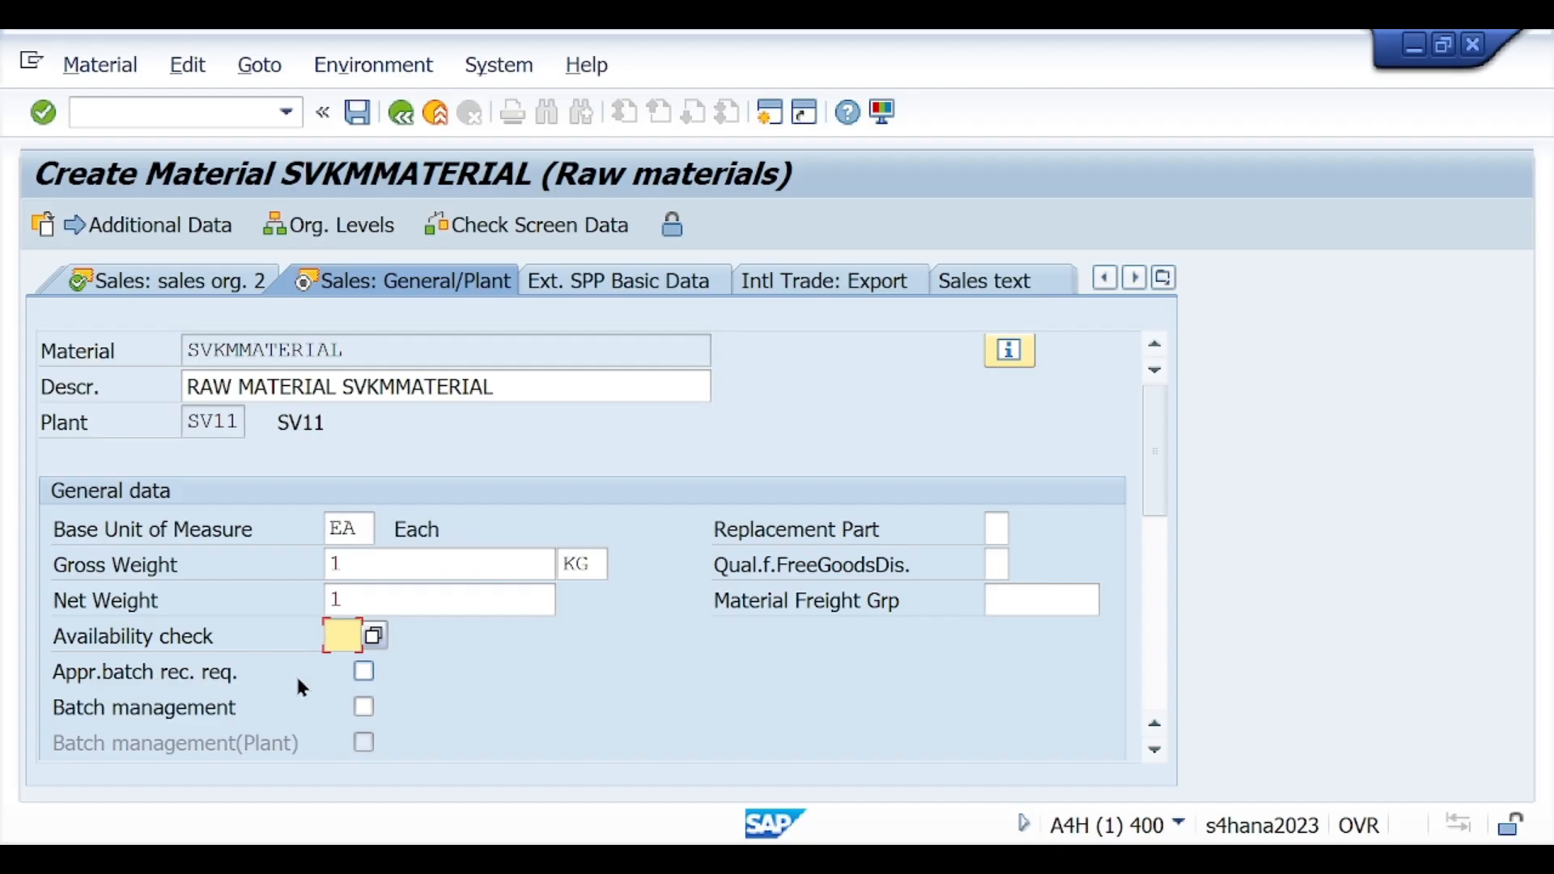
{"action": "type", "text": "KP"}
Step: Set the transportation group to 0001 (On pallets) in the shipping data
{"action": "scroll", "coordinate": [789, 559], "scroll_direction": "down", "scroll_amount": 3}
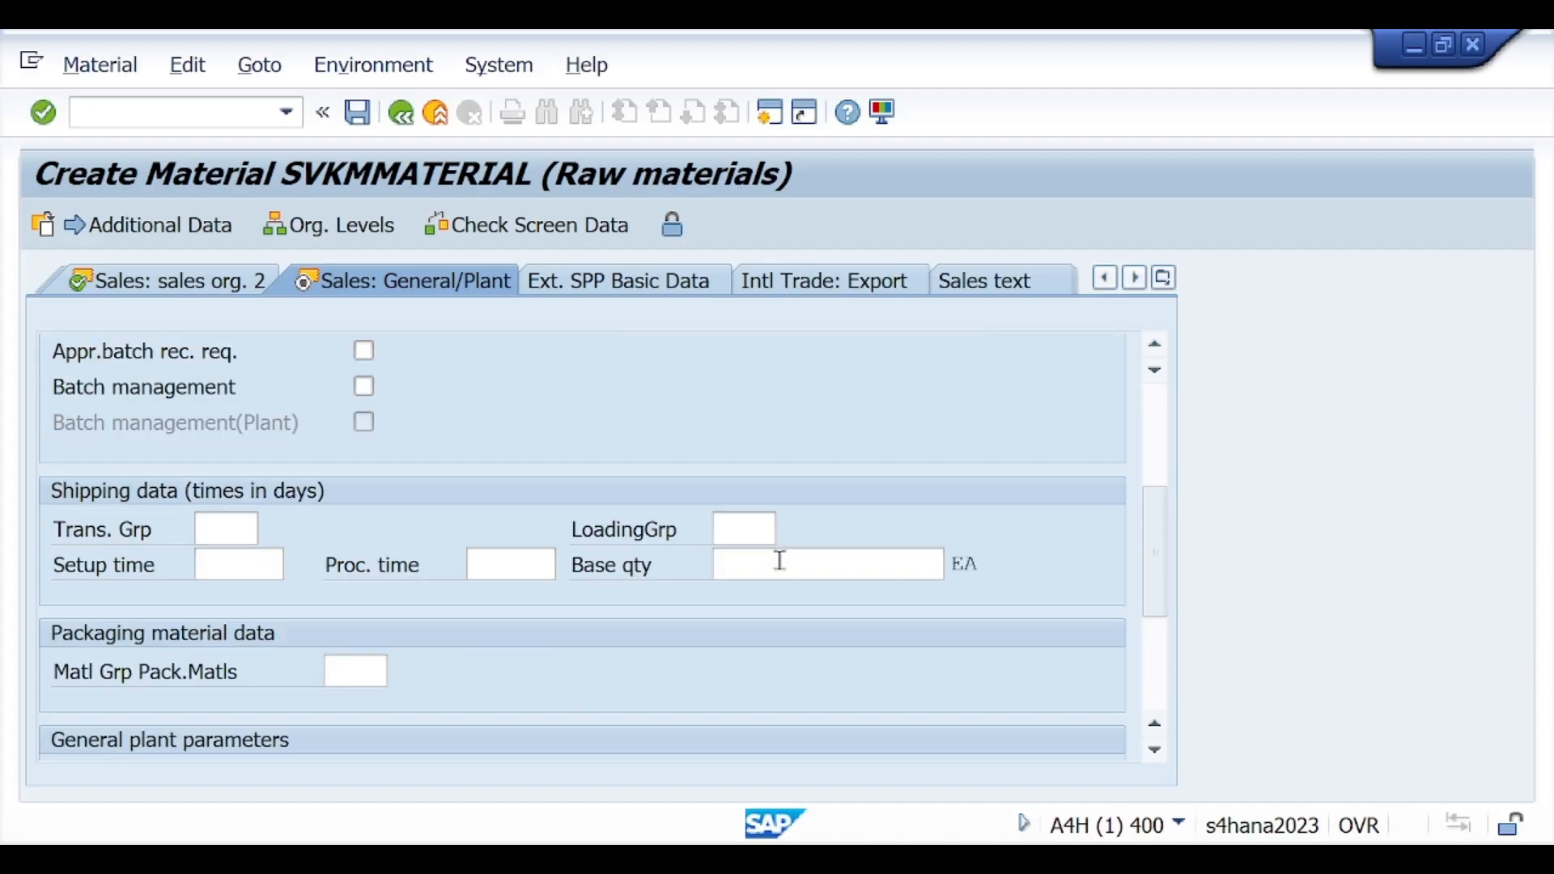
{"action": "left_click", "coordinate": [237, 516]}
{"action": "left_click", "coordinate": [269, 528]}
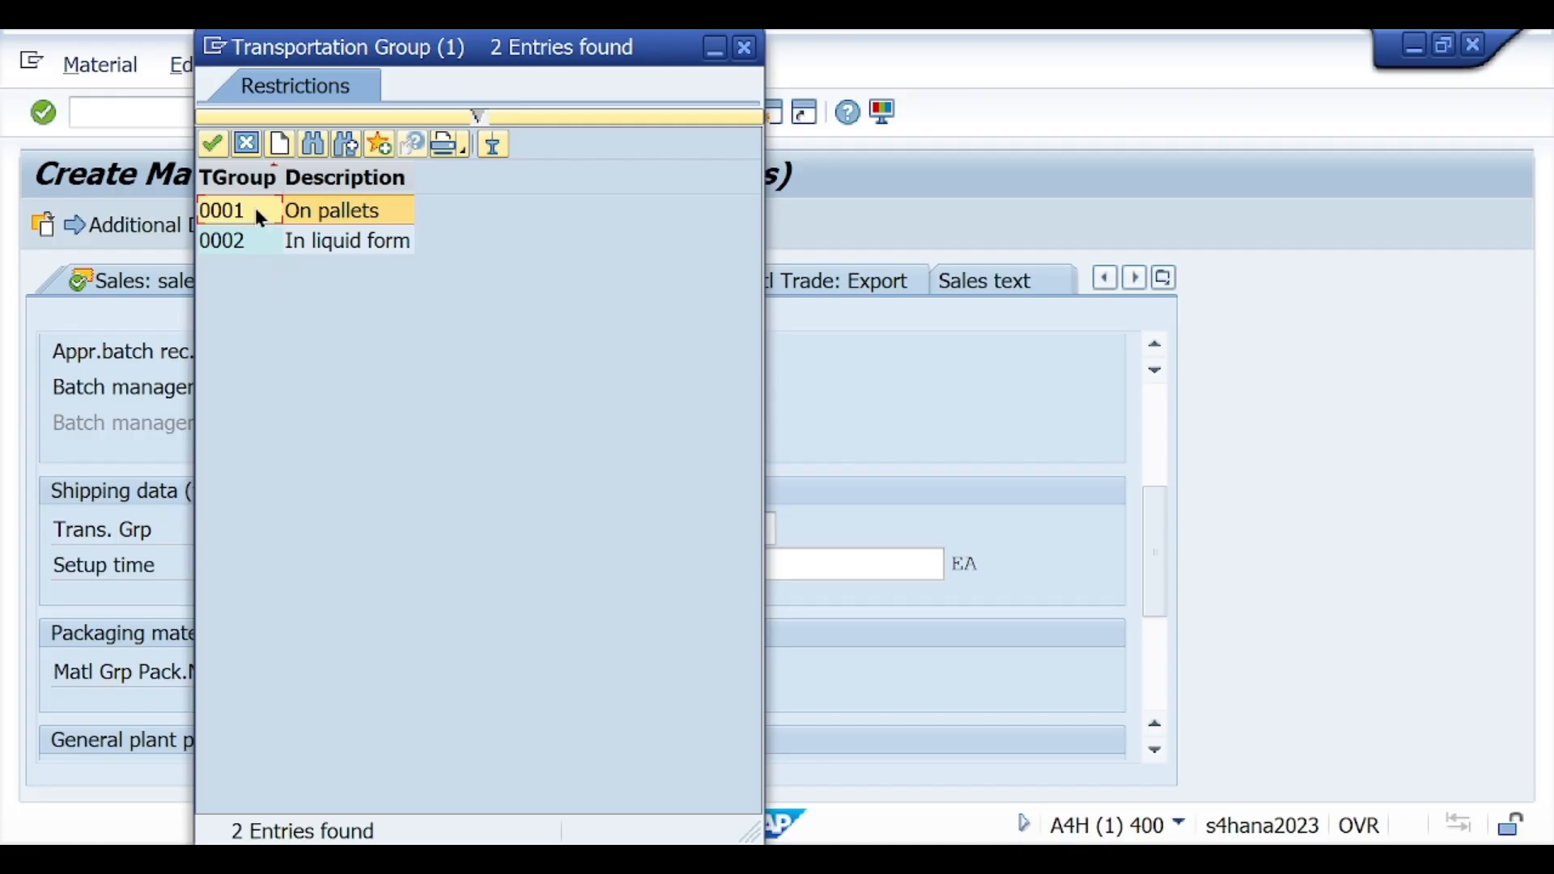
{"action": "double_click", "coordinate": [256, 212]}
Step: Set the loading group to 0001 (Crane) and proceed to the purchasing data, leaving the profit center empty
{"action": "left_click", "coordinate": [741, 528]}
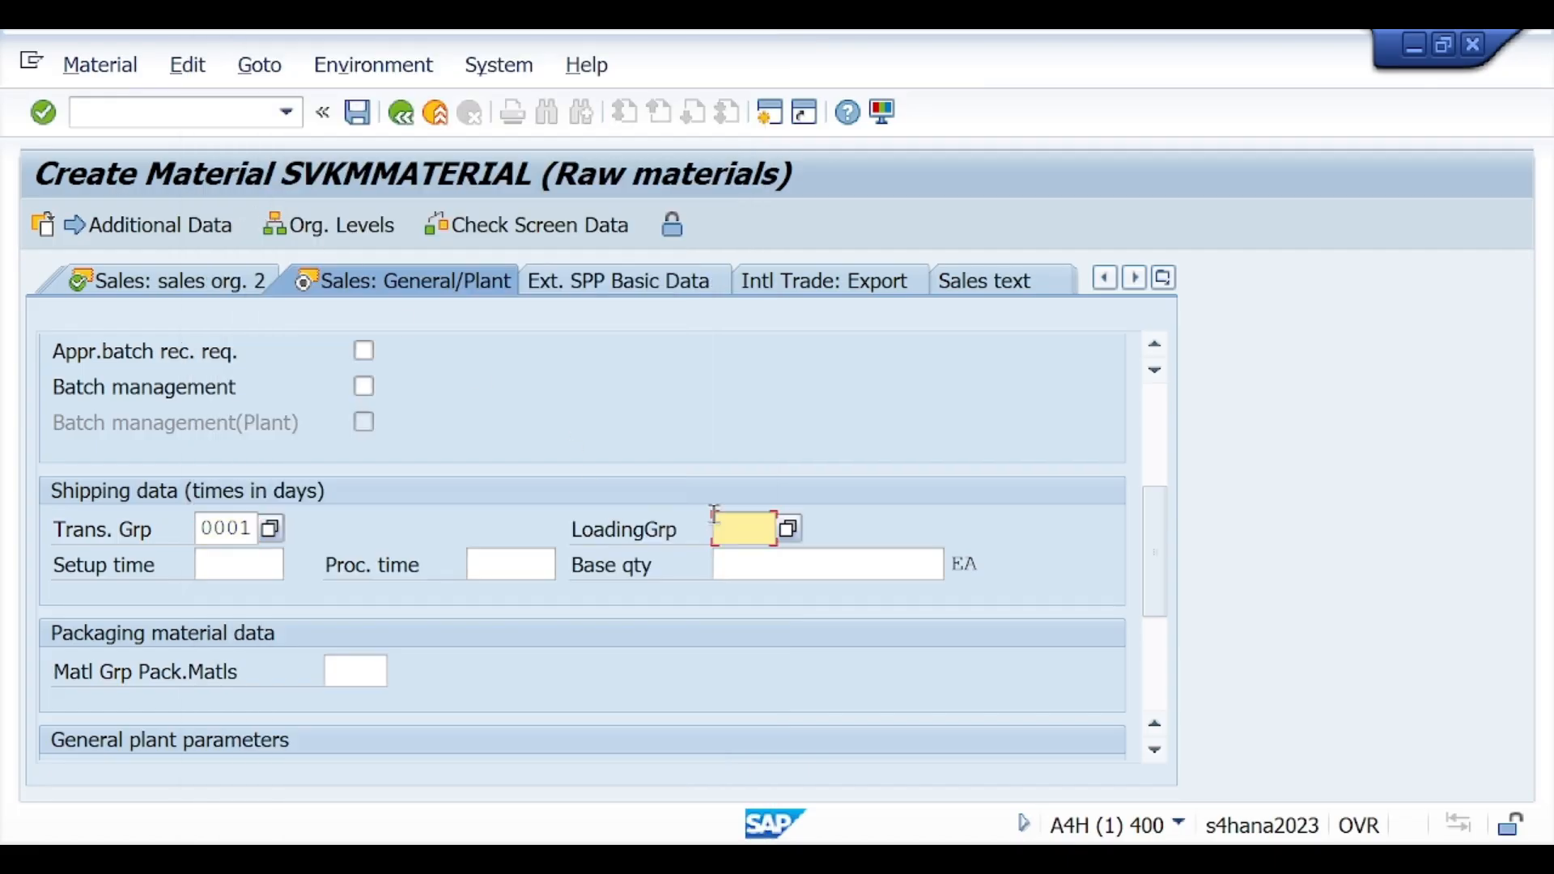
{"action": "left_click", "coordinate": [790, 530]}
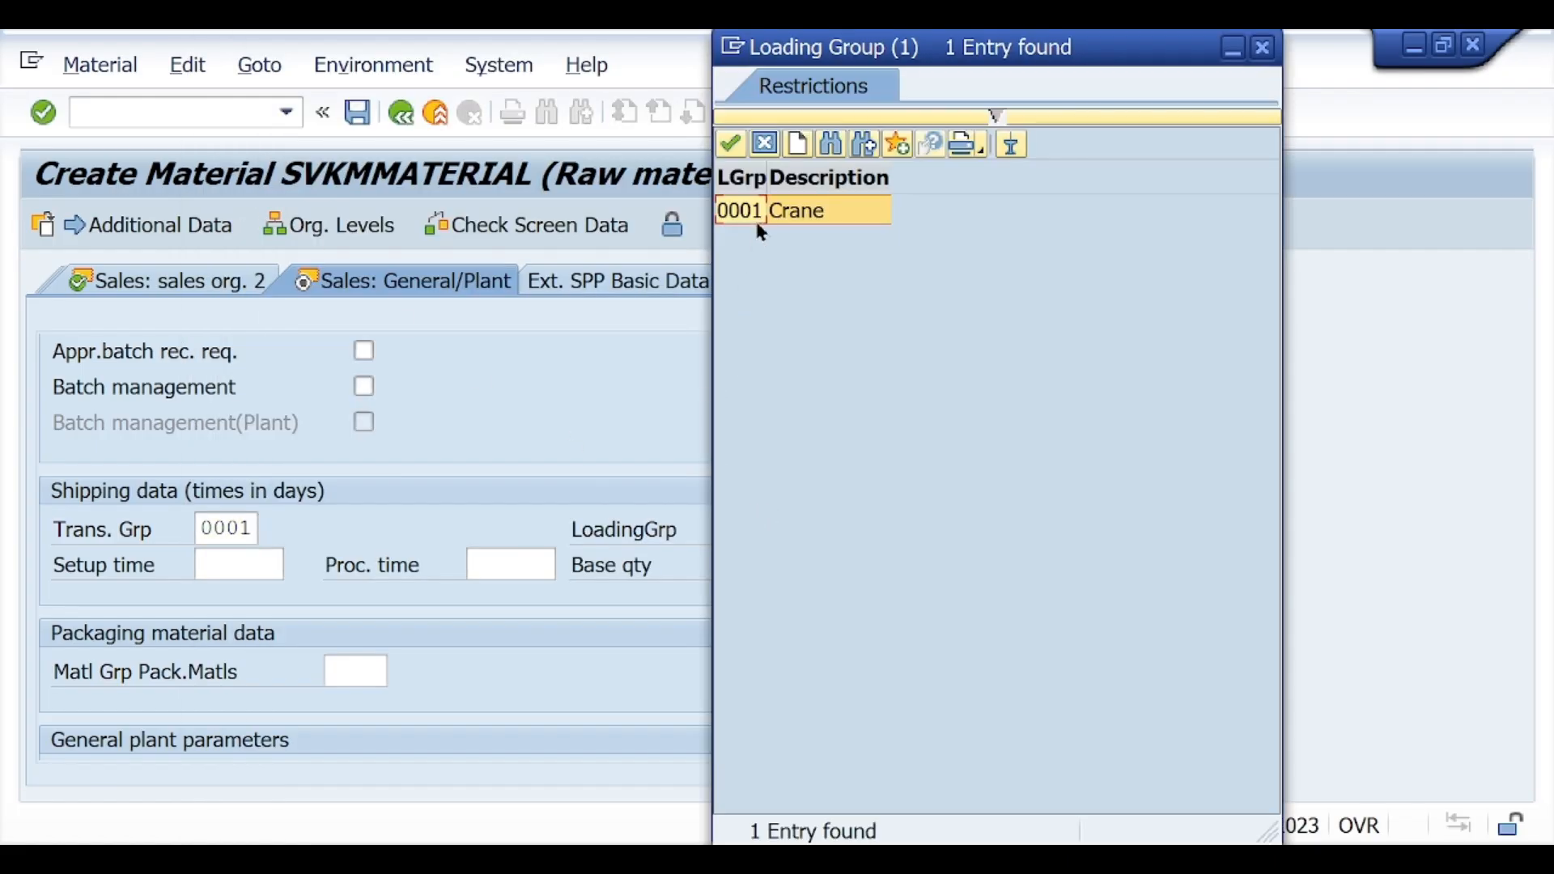
{"action": "double_click", "coordinate": [758, 217]}
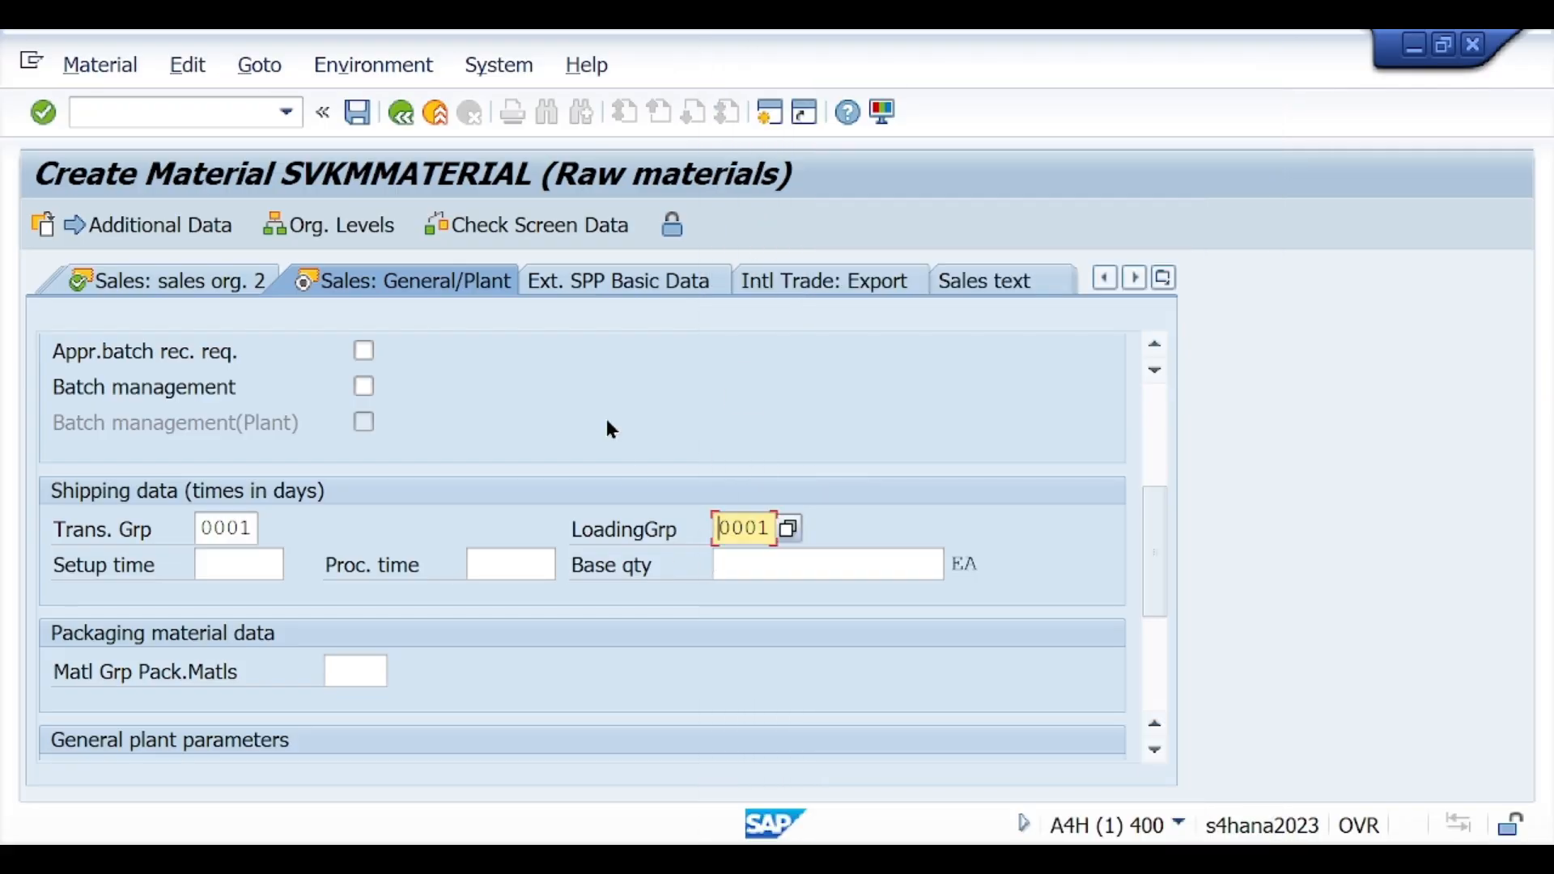
{"action": "key", "text": "Return"}
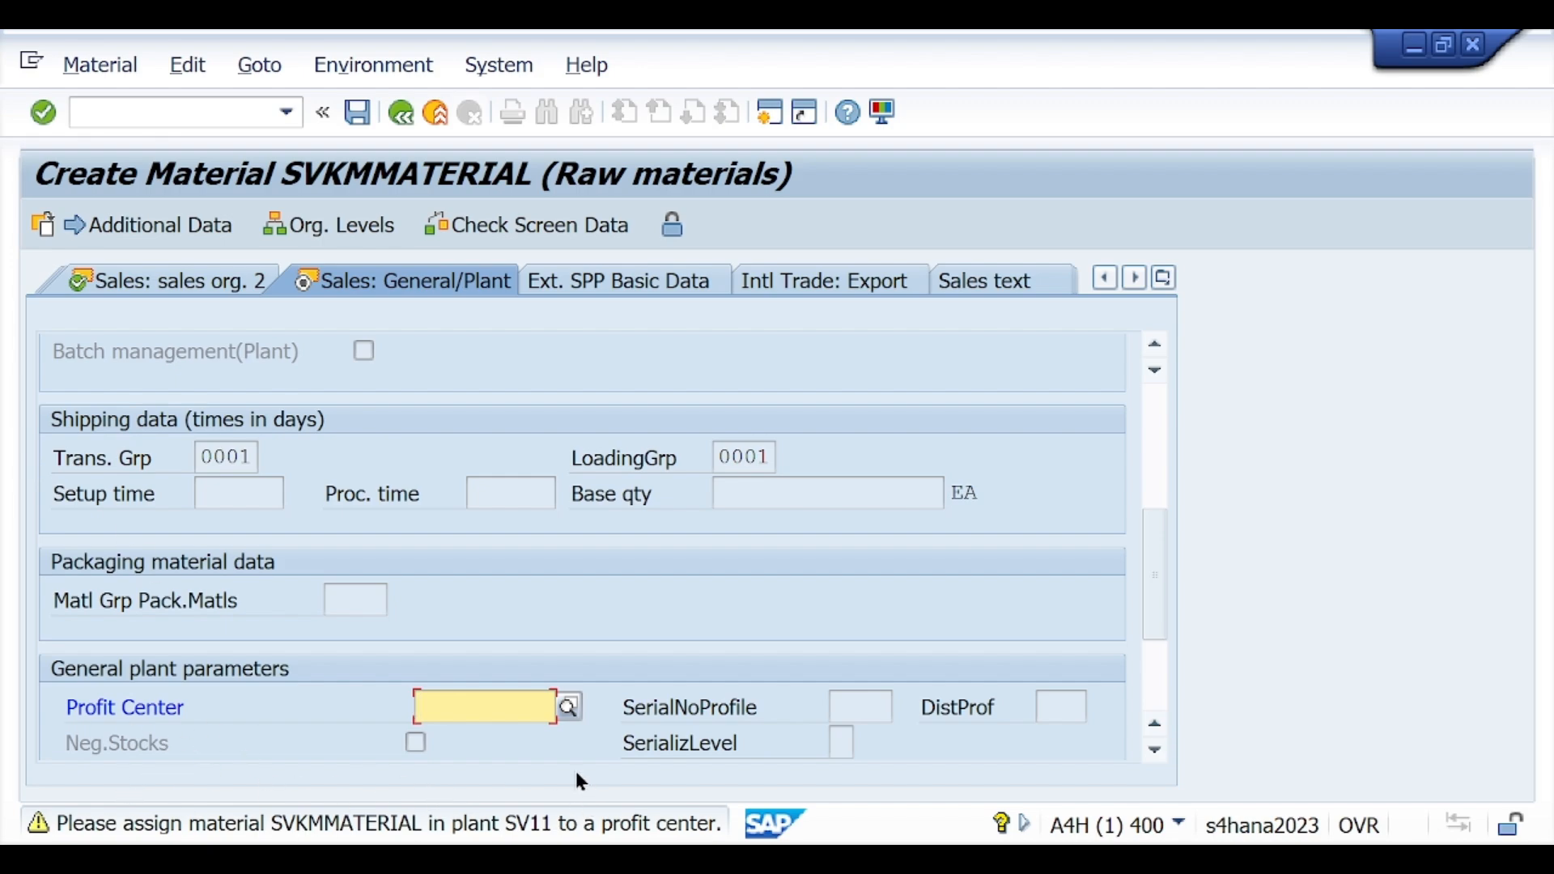
{"action": "key", "text": "Return"}
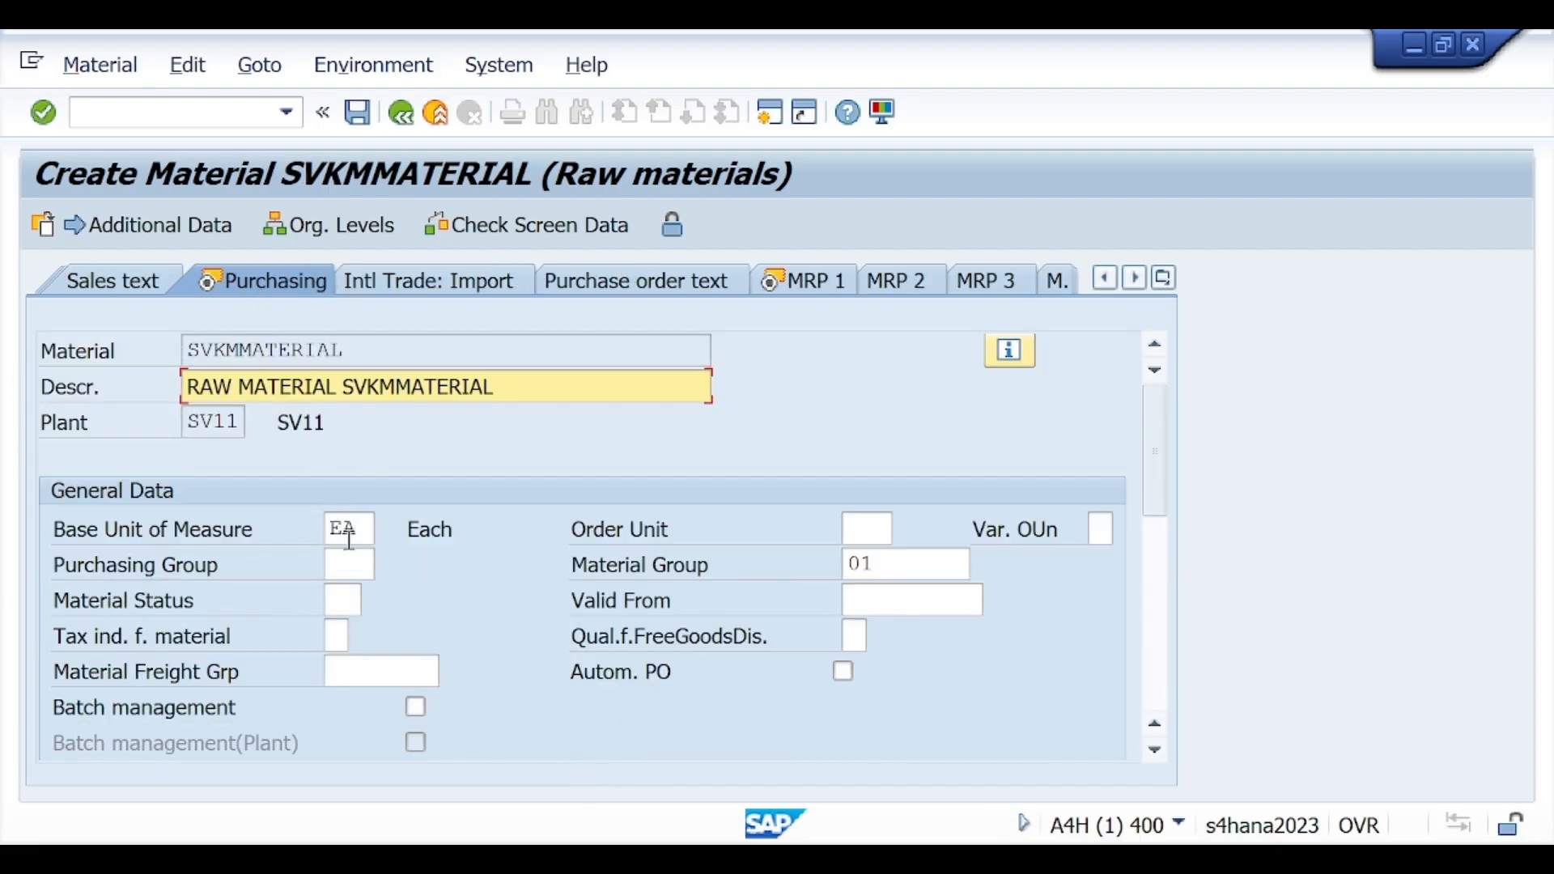
Step: Set the purchasing group to 001 and proceed to the first MRP view
{"action": "left_click", "coordinate": [345, 566]}
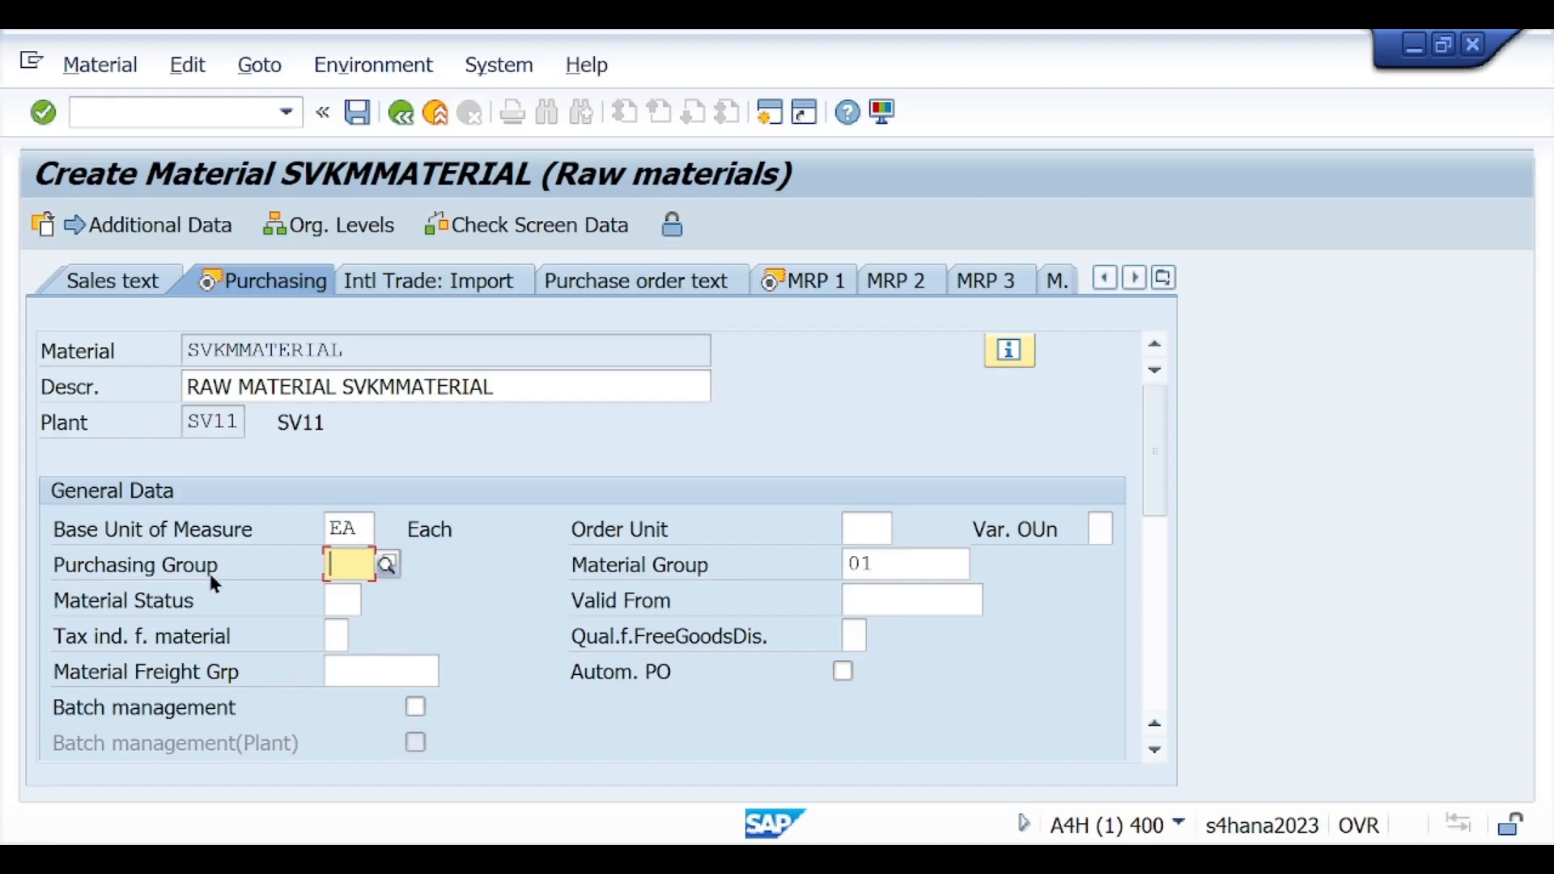
{"action": "type", "text": "001"}
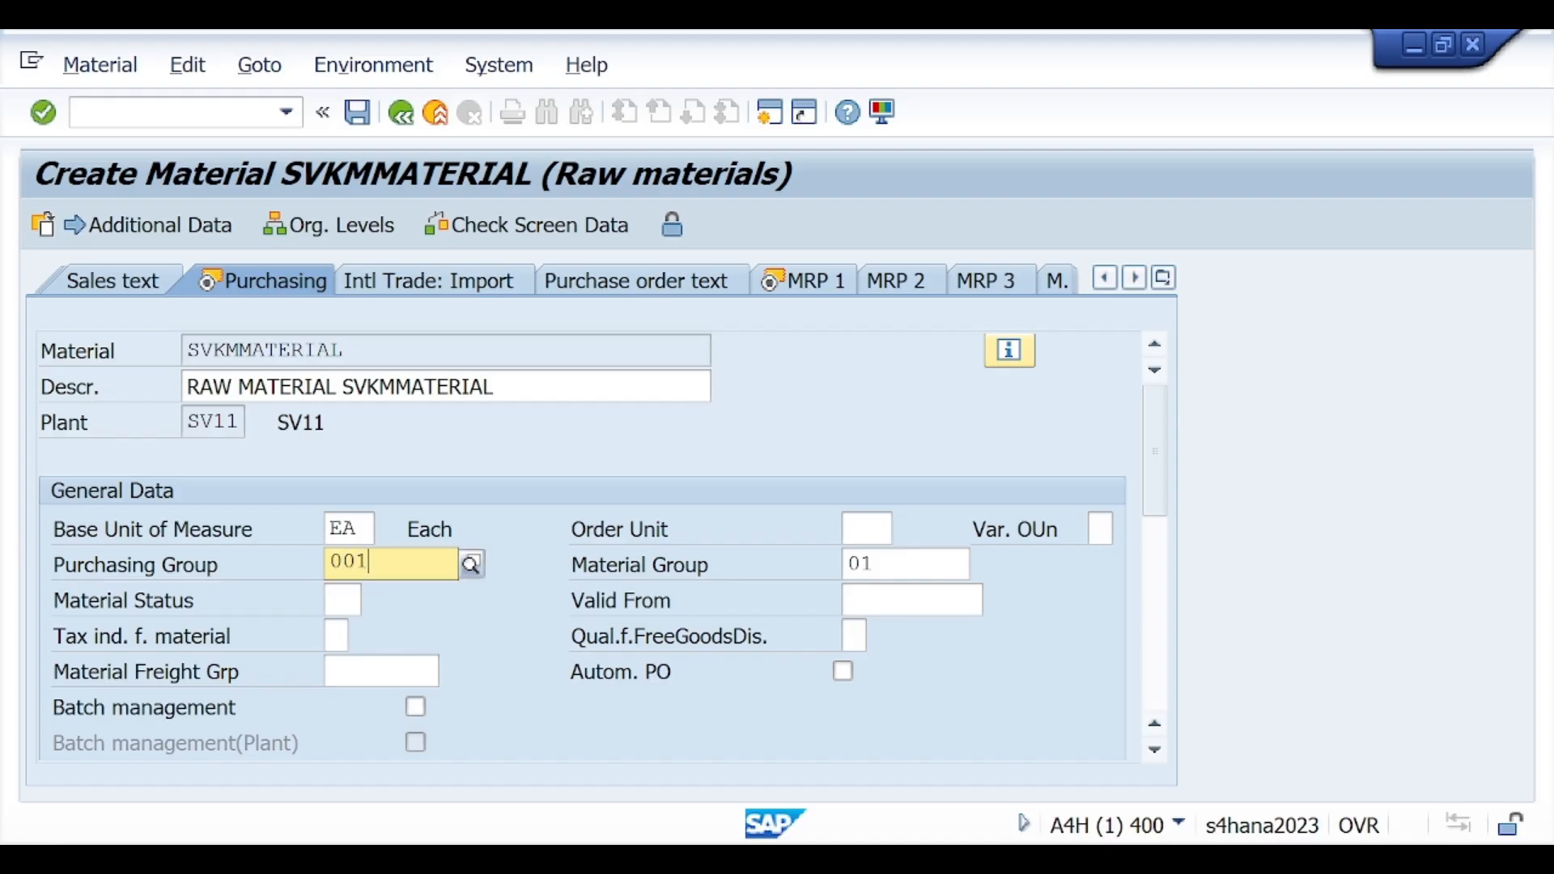
{"action": "left_click", "coordinate": [352, 629]}
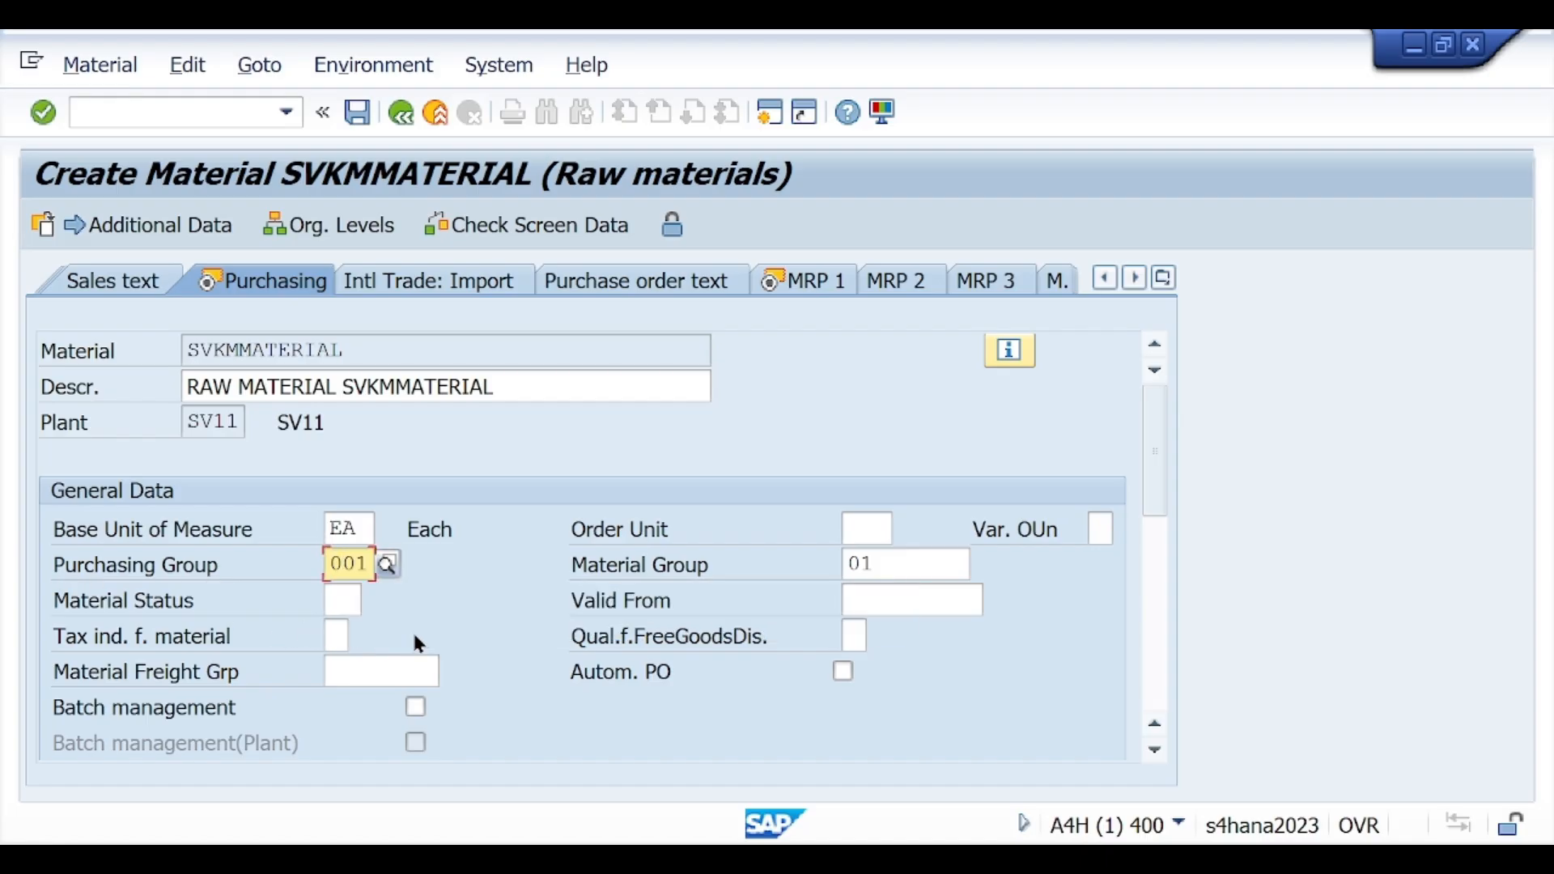
{"action": "key", "text": "Return"}
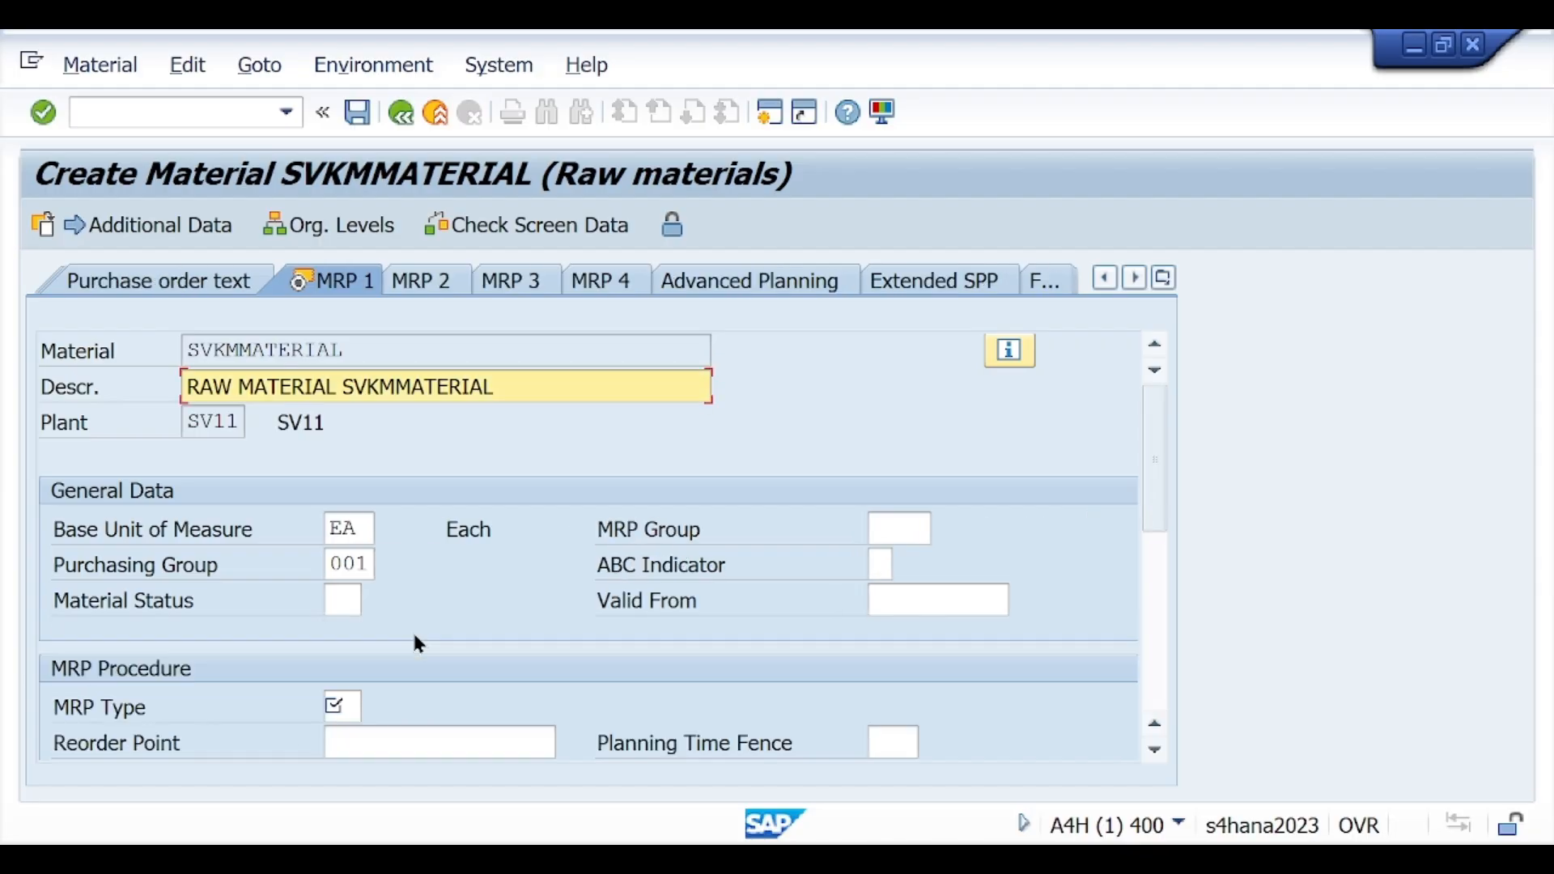
Step: Set the MRP type to ND from its list of possible values and proceed to the first plant data/storage view
{"action": "left_click", "coordinate": [330, 715]}
{"action": "key", "text": "F4"}
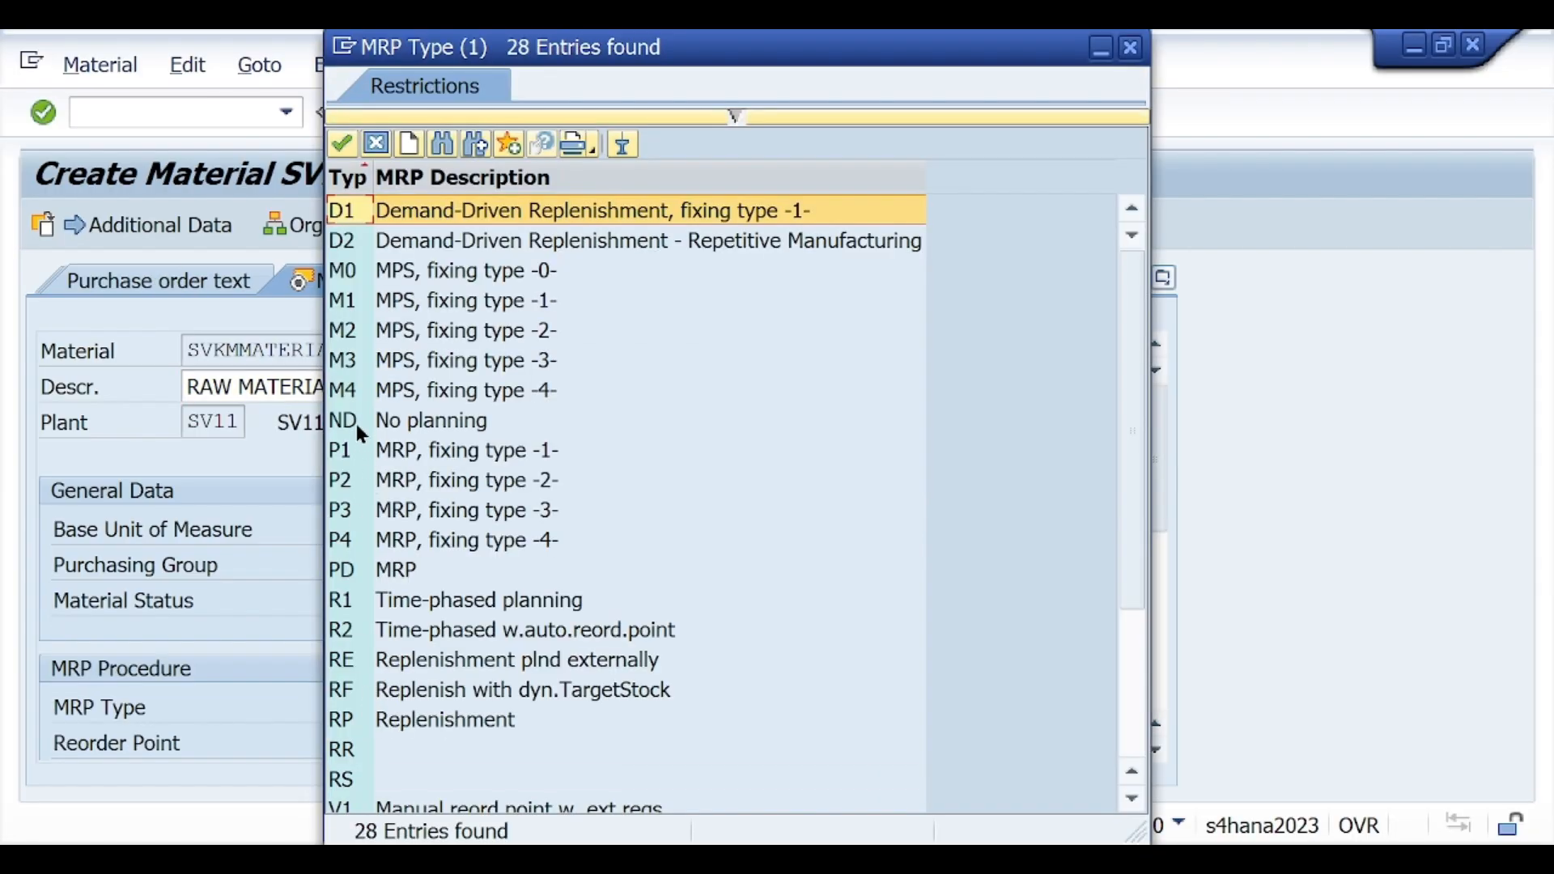
{"action": "double_click", "coordinate": [356, 424]}
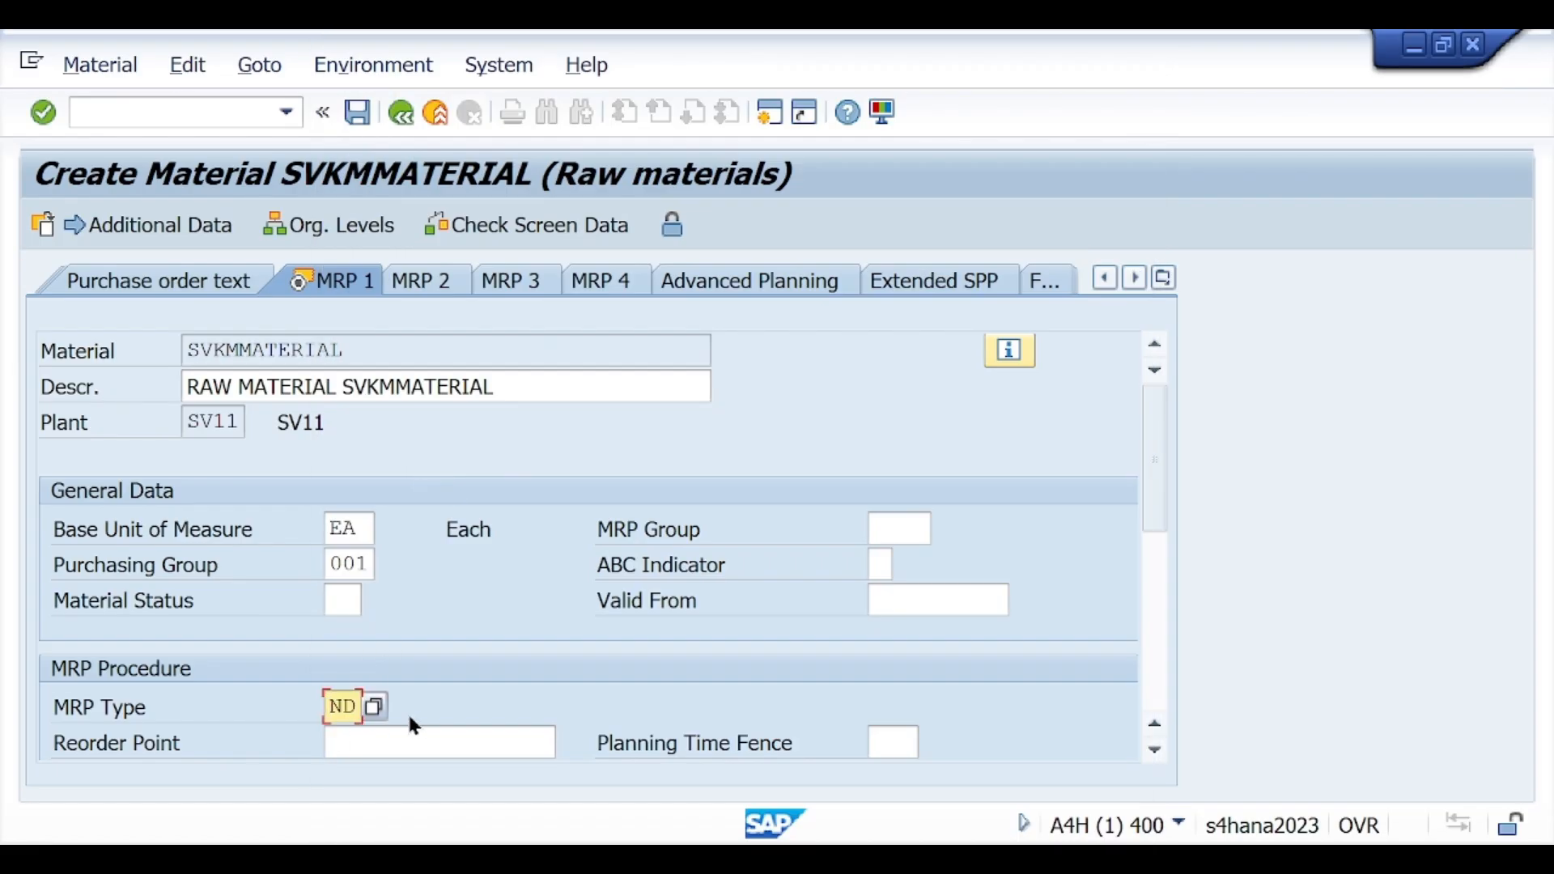
{"action": "key", "text": "Return"}
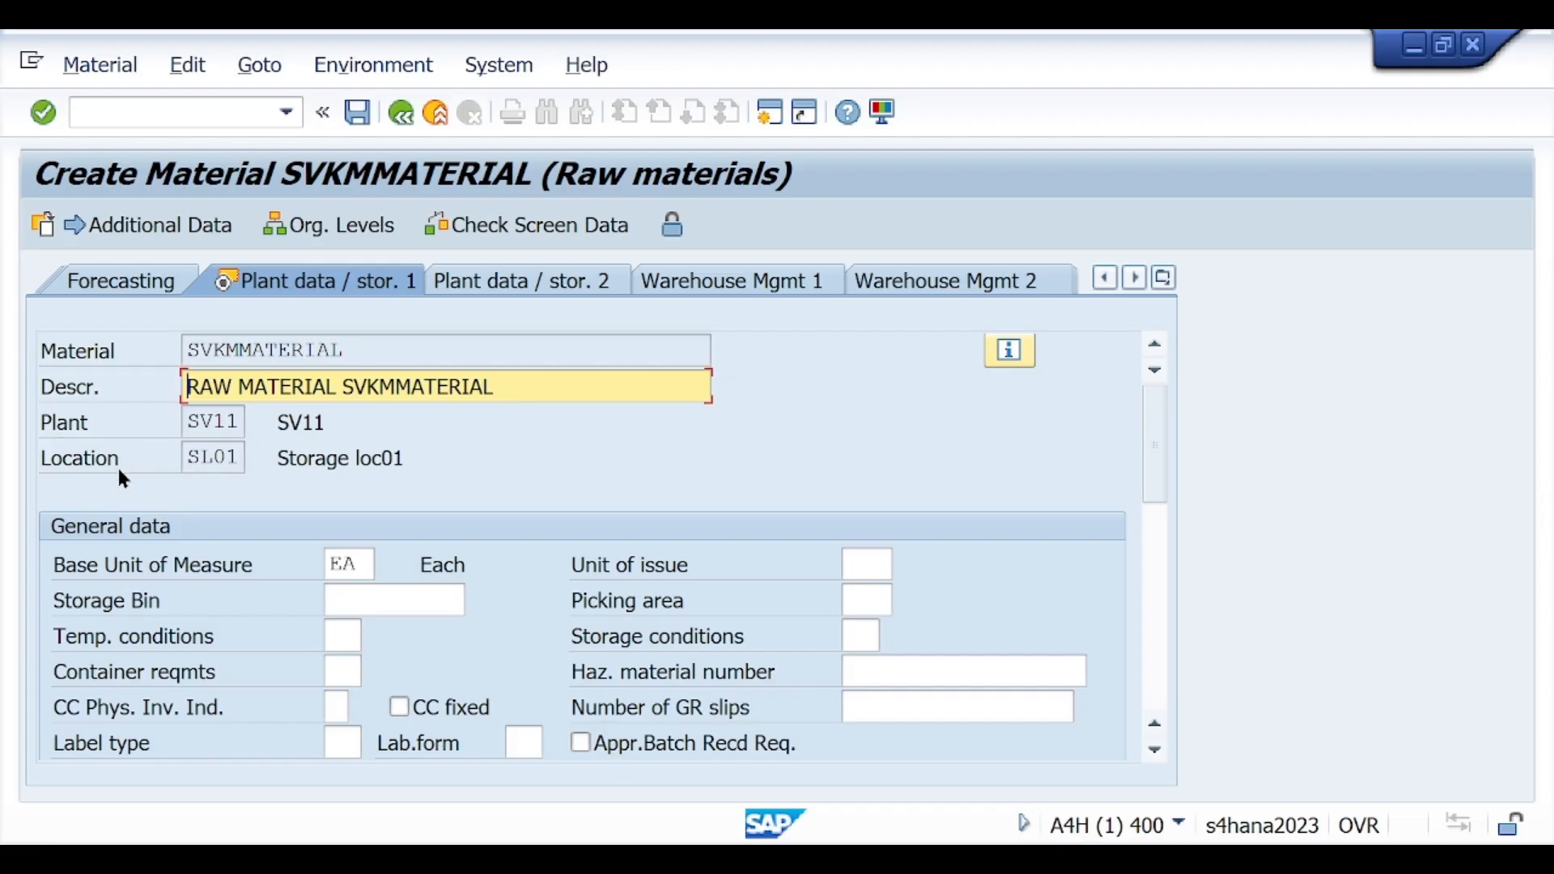
Step: Review the general and shelf life data for the storage location and proceed to the first accounting view
{"action": "scroll", "coordinate": [679, 635], "scroll_direction": "down", "scroll_amount": 3}
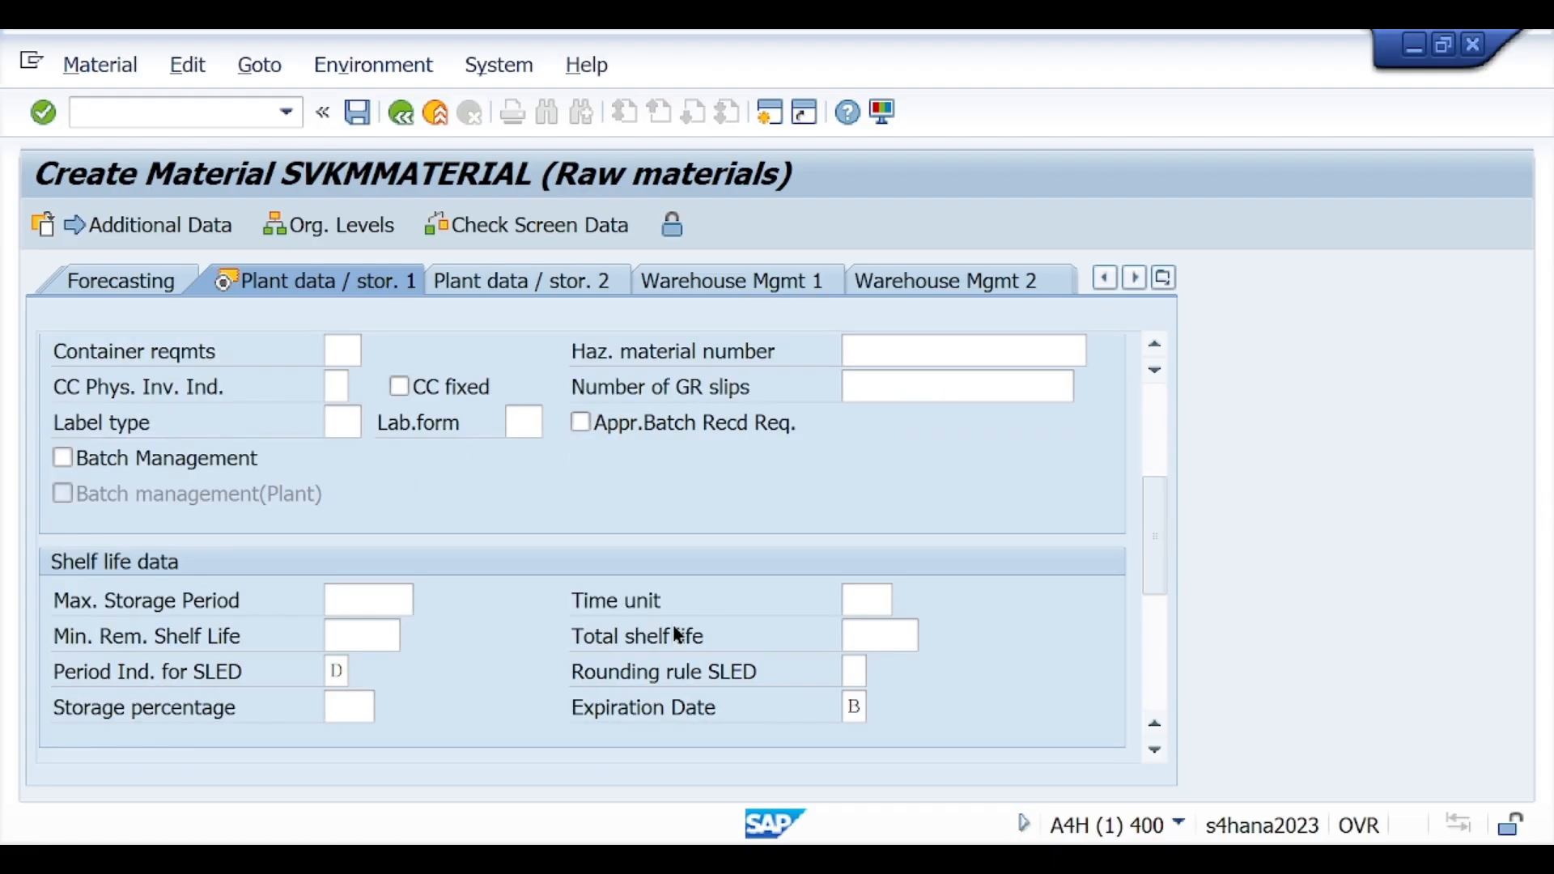
{"action": "scroll", "coordinate": [488, 645], "scroll_direction": "up", "scroll_amount": 3}
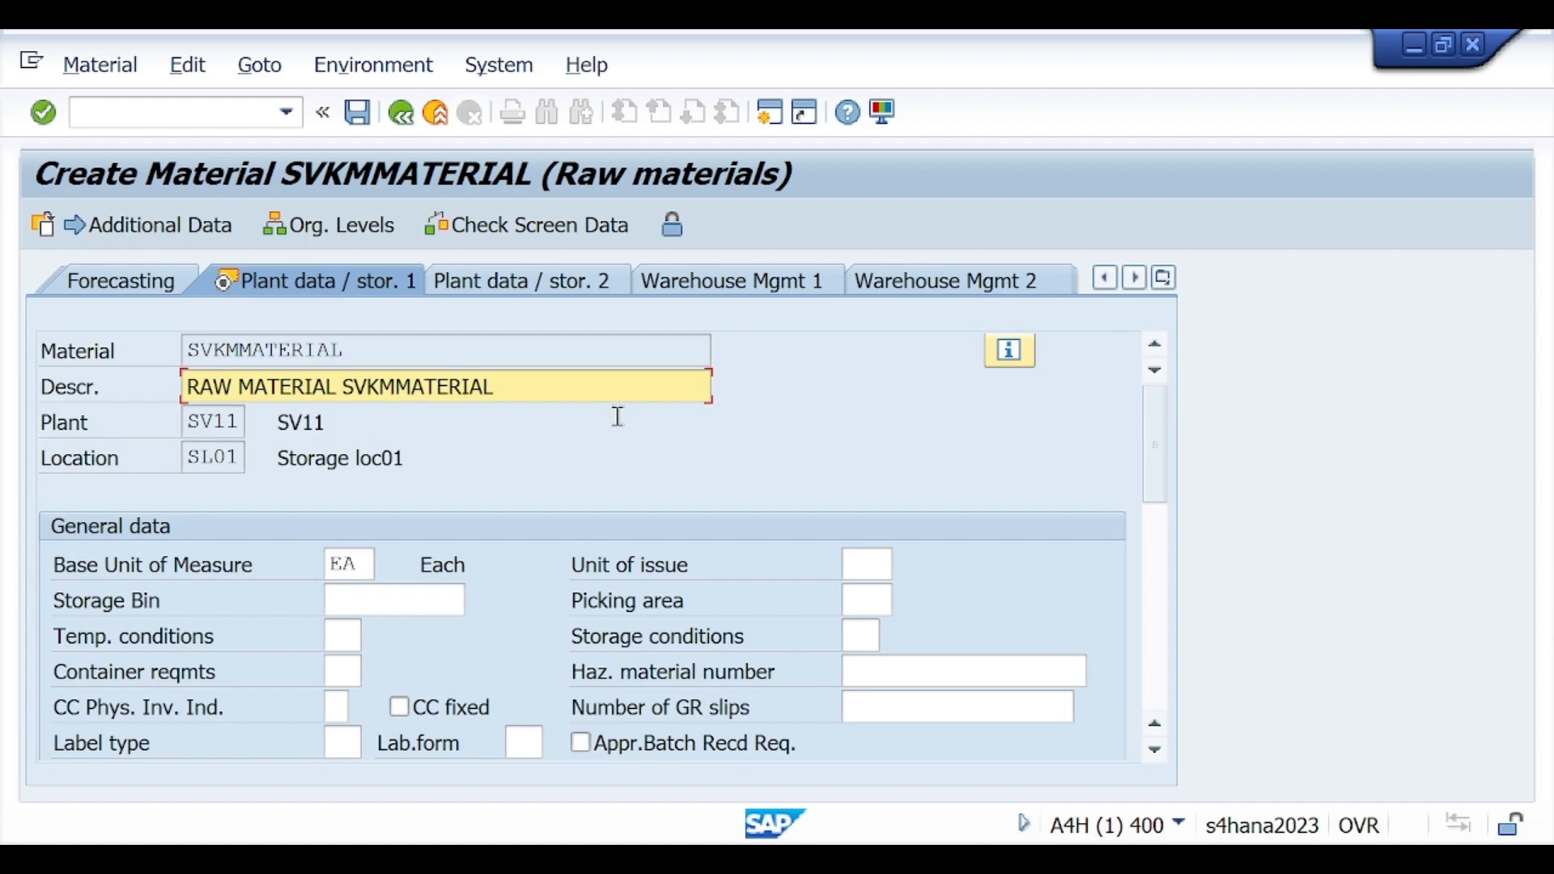
{"action": "left_click", "coordinate": [44, 114]}
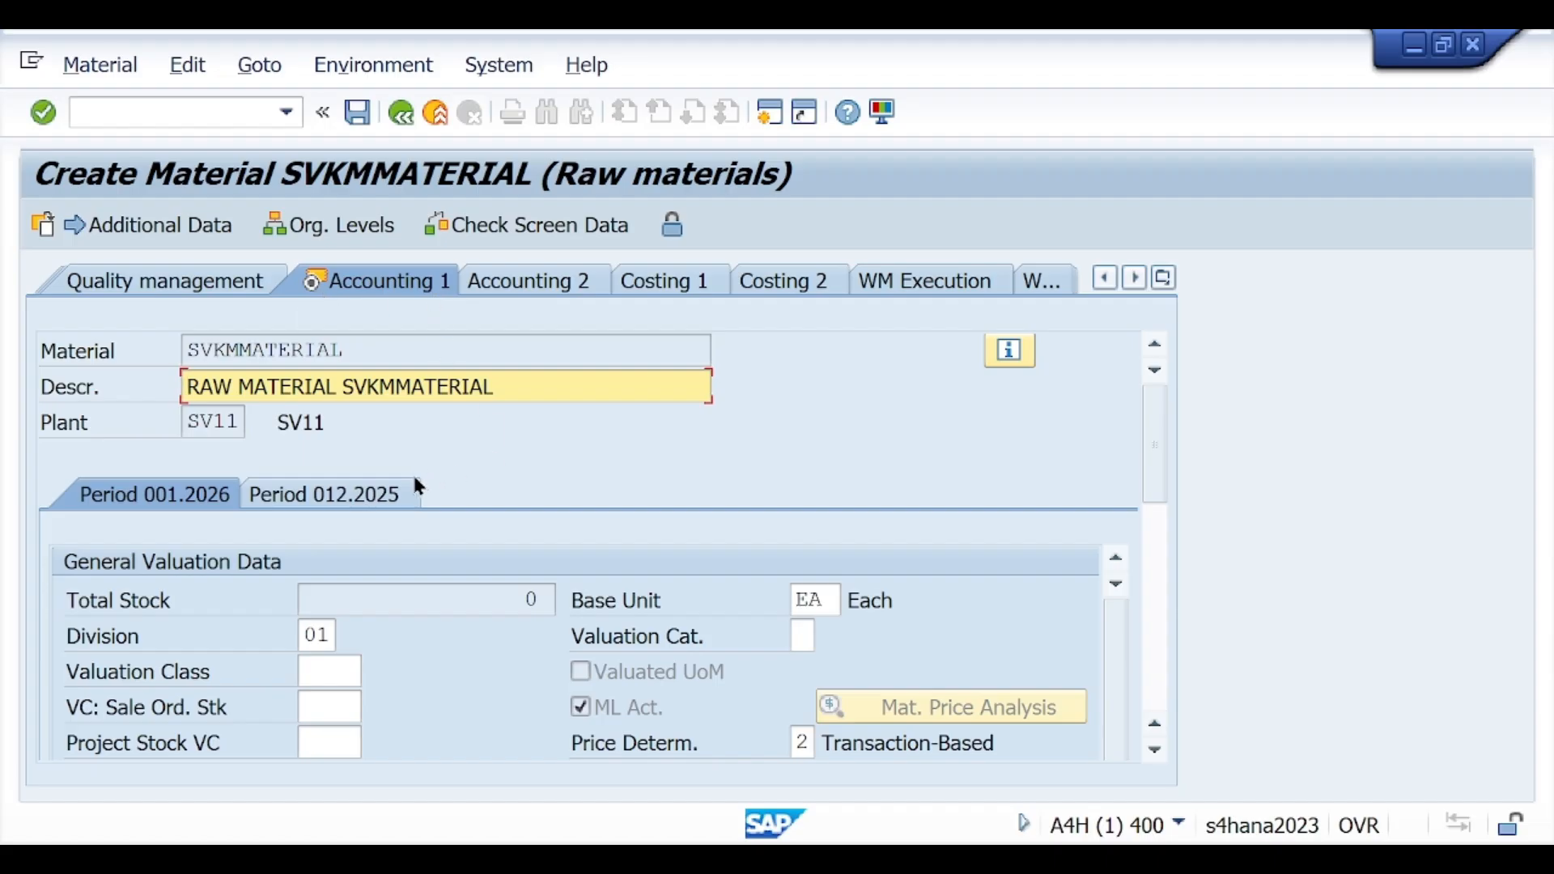
Step: Set the valuation class to 3000 (Raw materials 1) in the general valuation data
{"action": "scroll", "coordinate": [418, 486], "scroll_direction": "down", "scroll_amount": 3}
{"action": "left_click", "coordinate": [356, 458]}
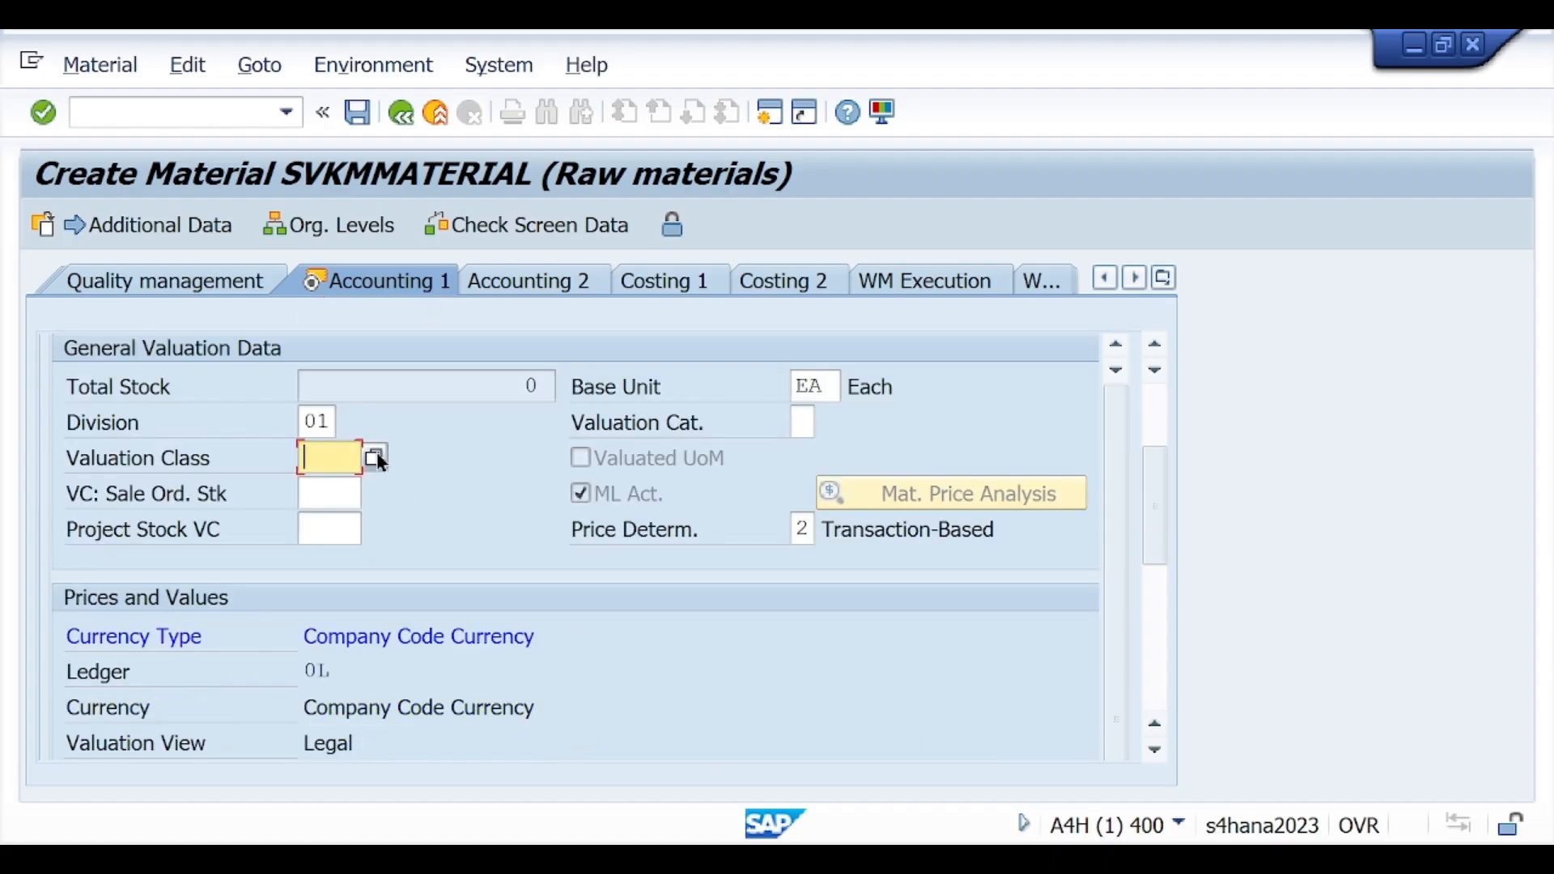
{"action": "left_click", "coordinate": [374, 458]}
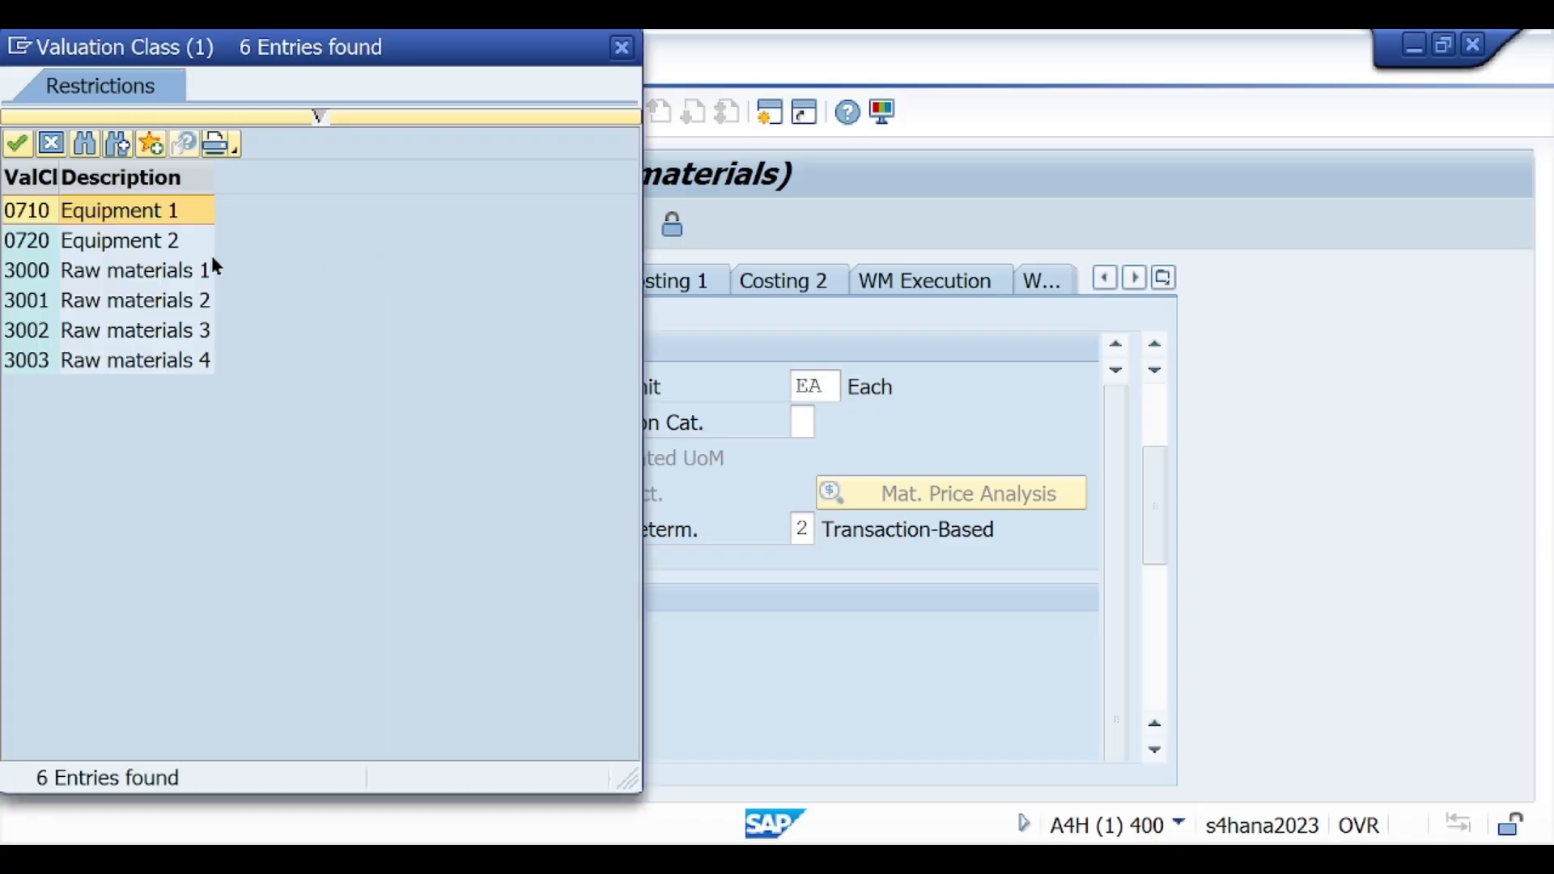
{"action": "left_click", "coordinate": [128, 270]}
{"action": "double_click", "coordinate": [154, 272]}
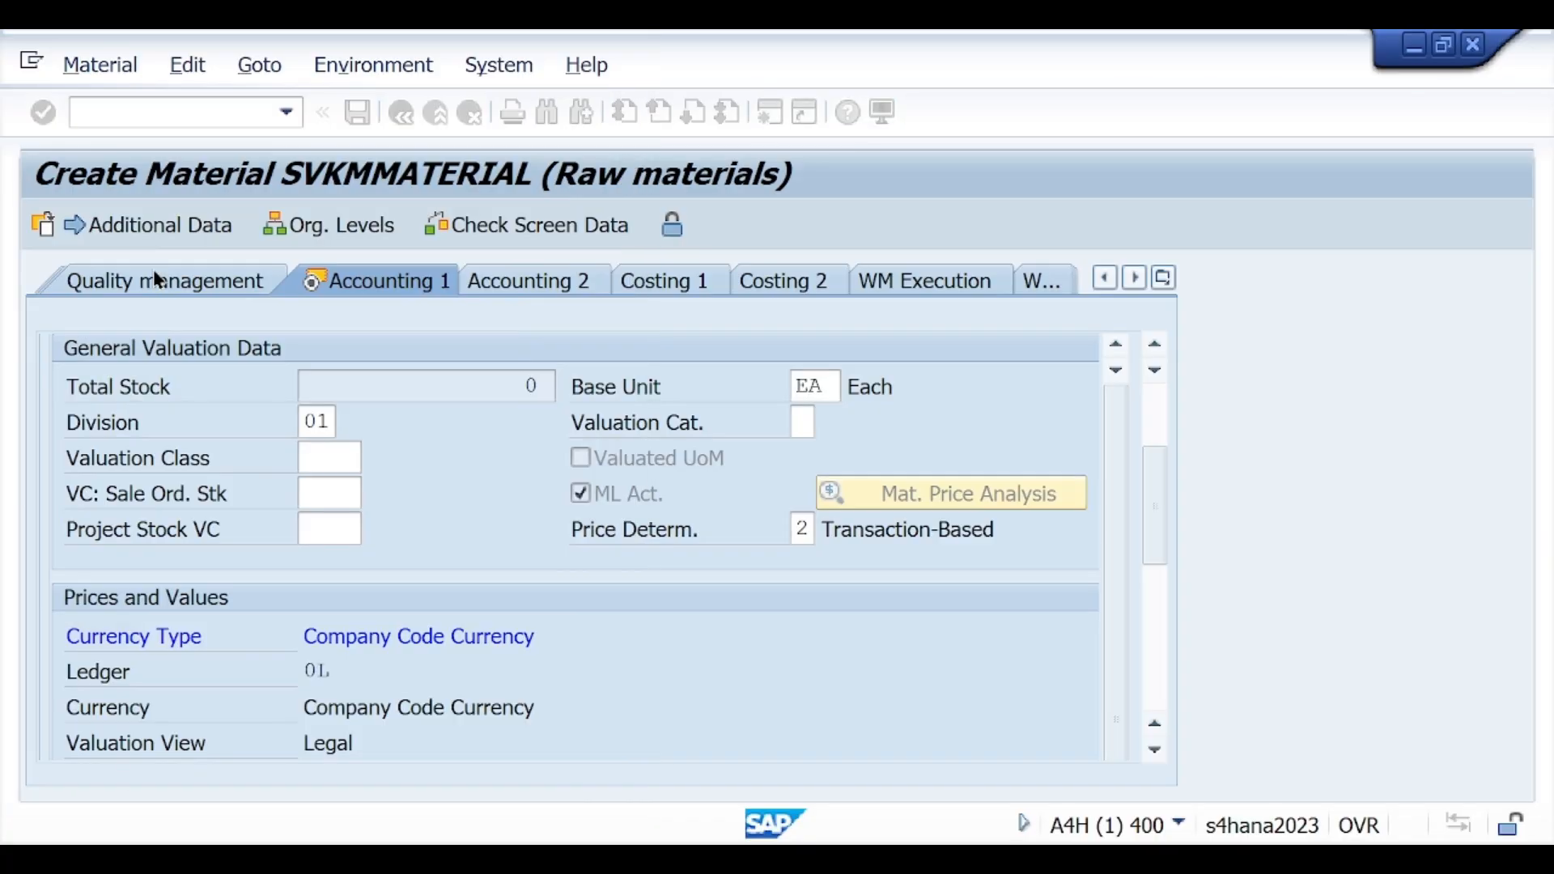
Step: Enter 10 INR as both the standard price and the periodic unit price
{"action": "scroll", "coordinate": [411, 513], "scroll_direction": "down", "scroll_amount": 3}
{"action": "left_click", "coordinate": [359, 557]}
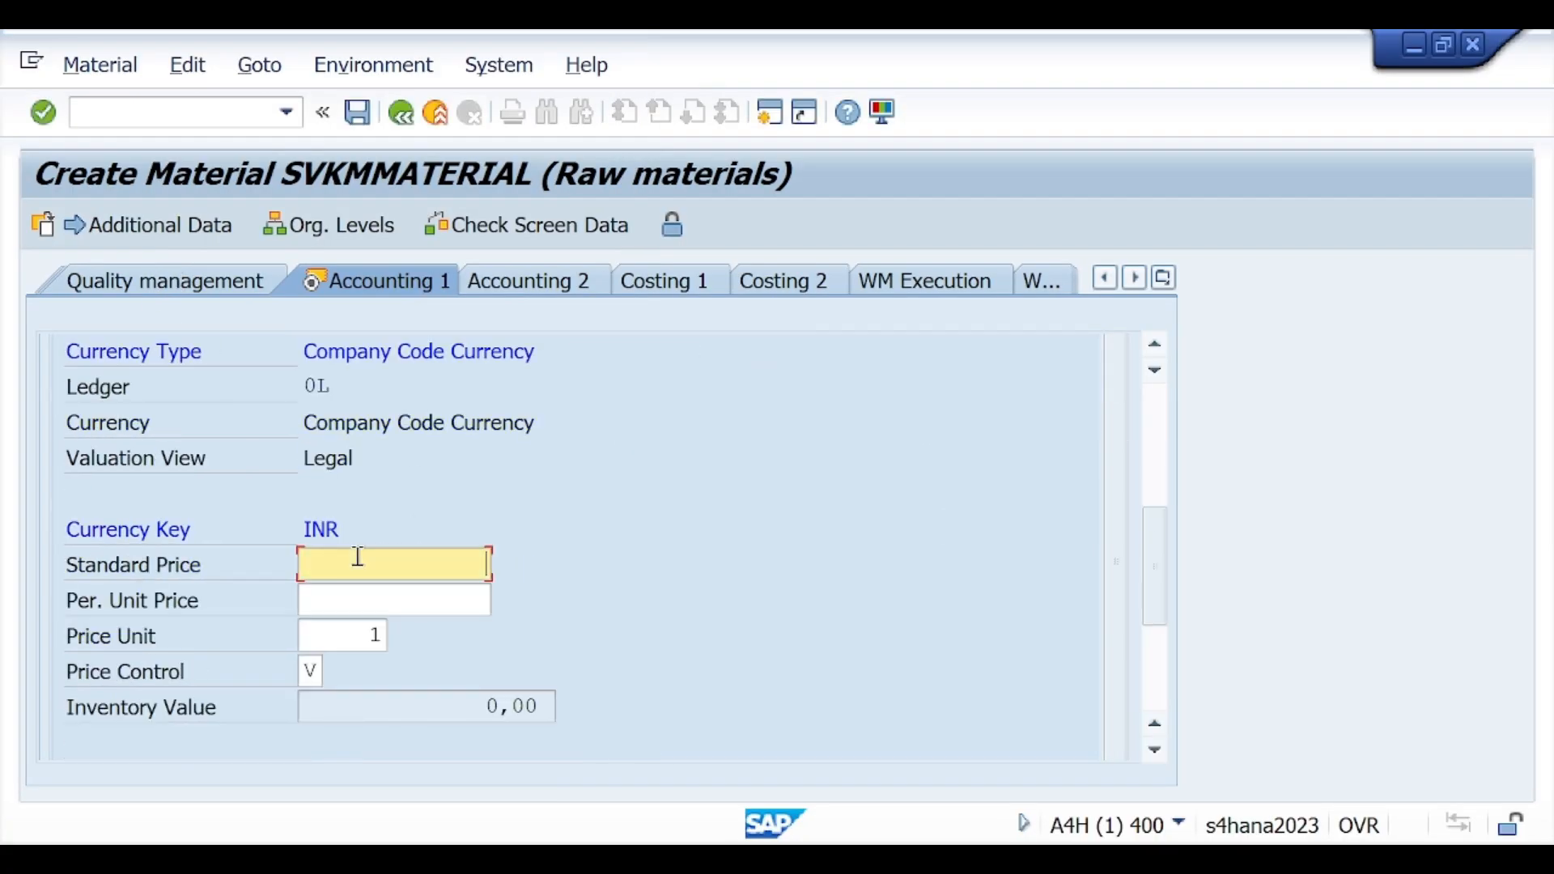
{"action": "type", "text": "10"}
{"action": "left_click", "coordinate": [634, 595]}
{"action": "left_click", "coordinate": [433, 604]}
{"action": "type", "text": "10"}
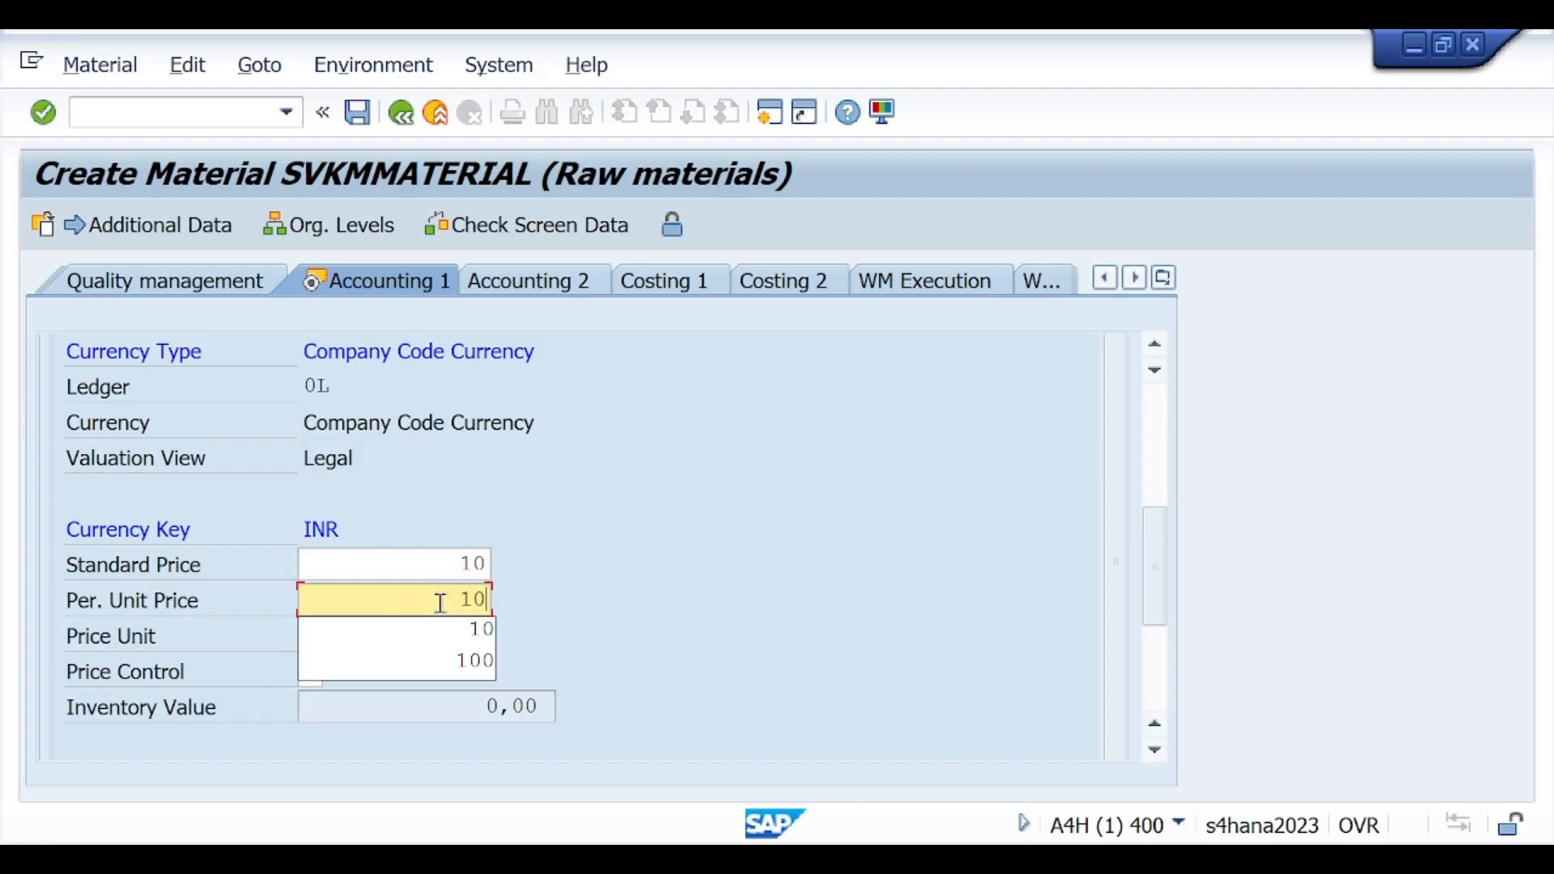
{"action": "left_click", "coordinate": [455, 606]}
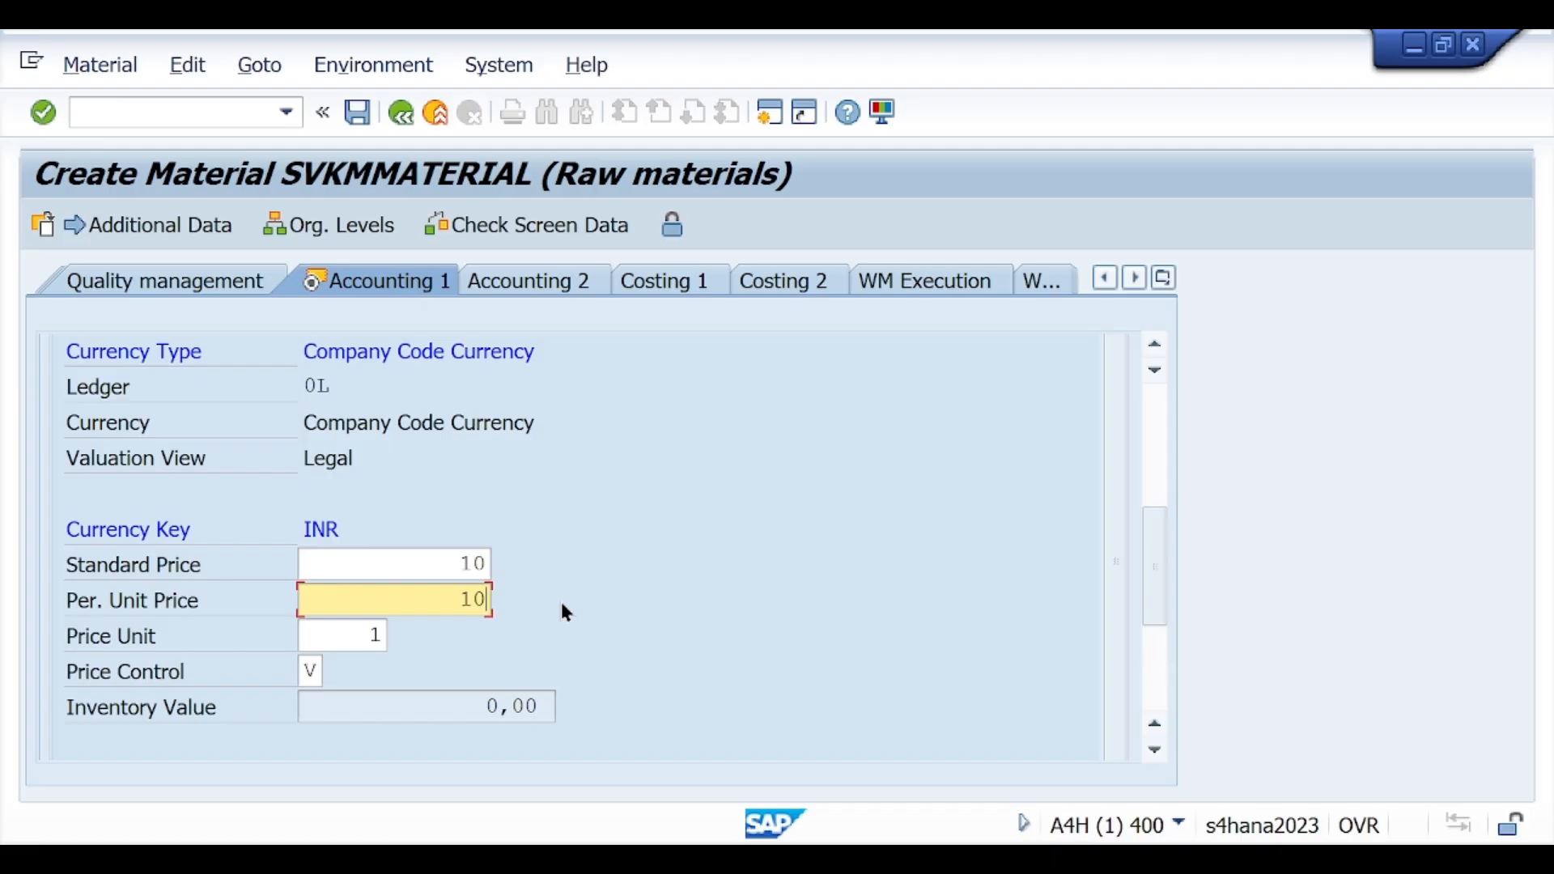
Step: Confirm the accounting data and save the new material master
{"action": "scroll", "coordinate": [526, 557], "scroll_direction": "up", "scroll_amount": 5}
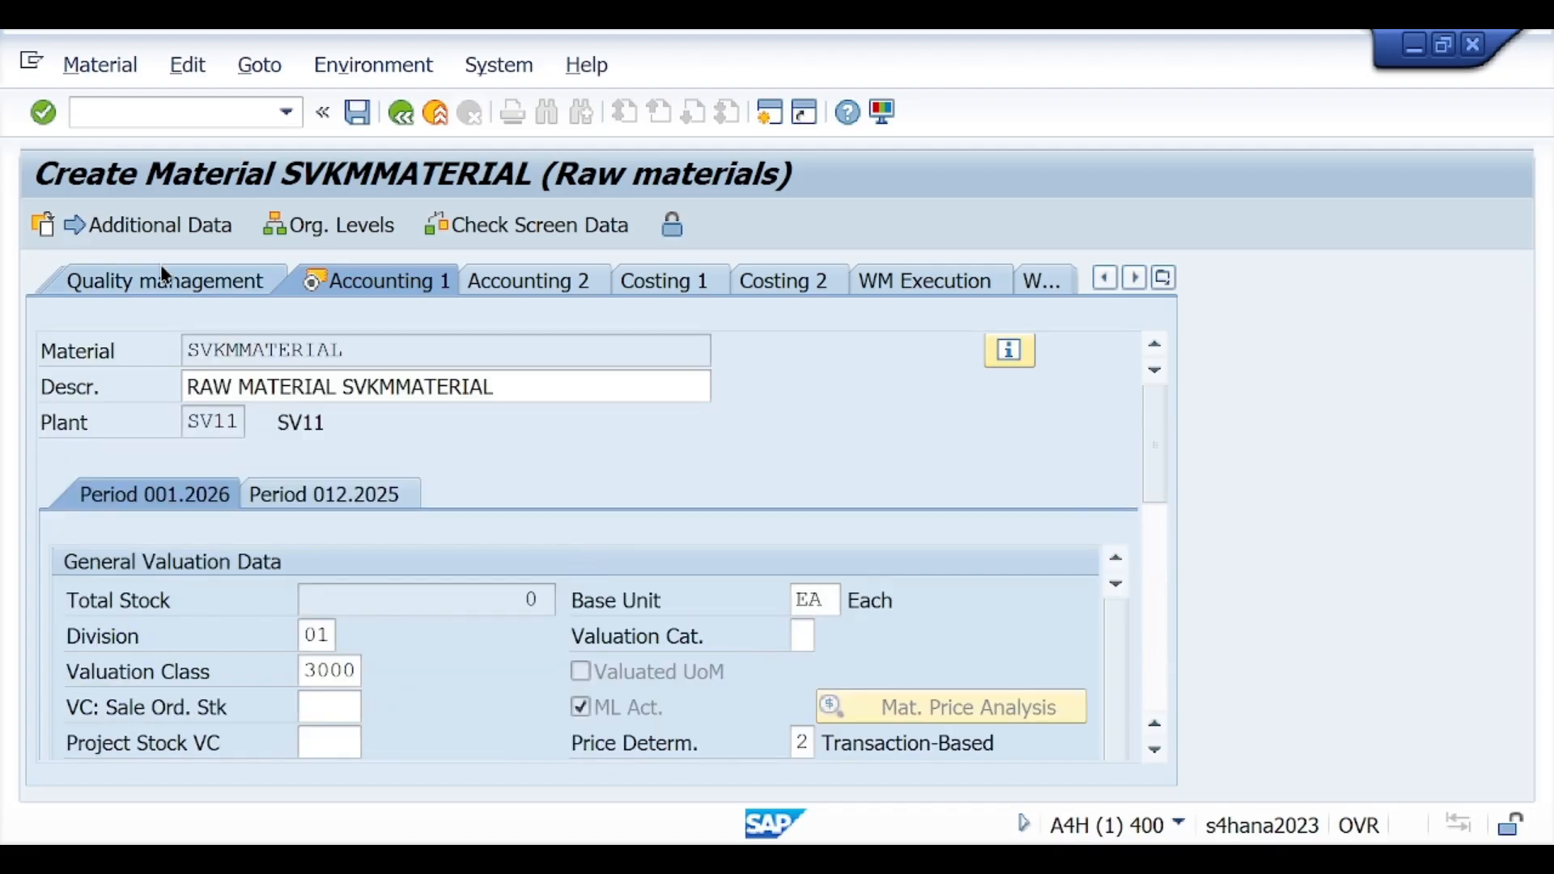
{"action": "left_click", "coordinate": [45, 113]}
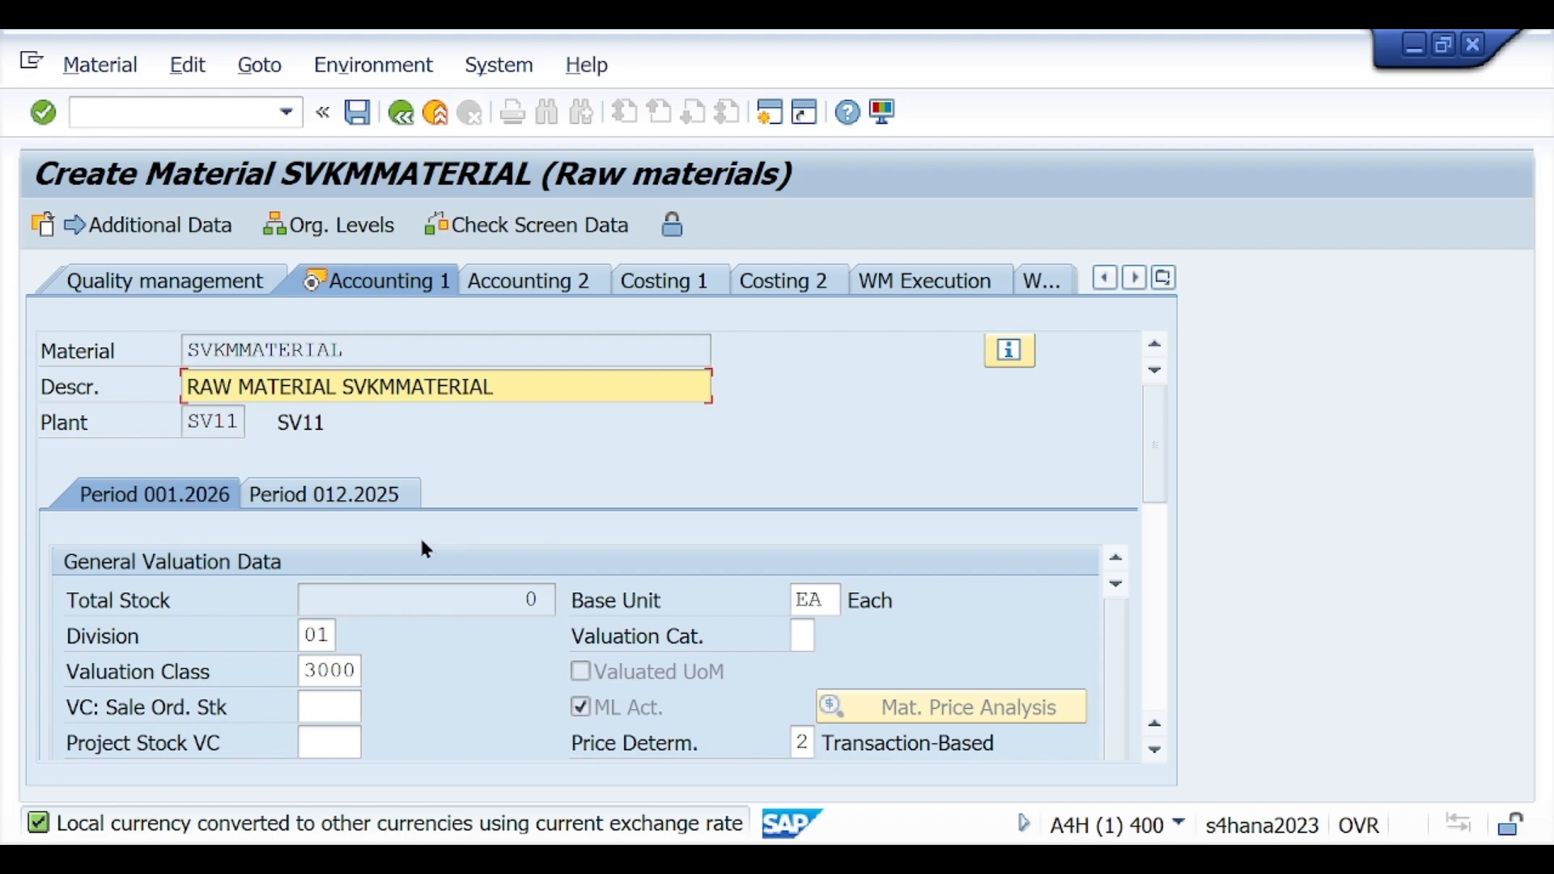
{"action": "left_click", "coordinate": [358, 113]}
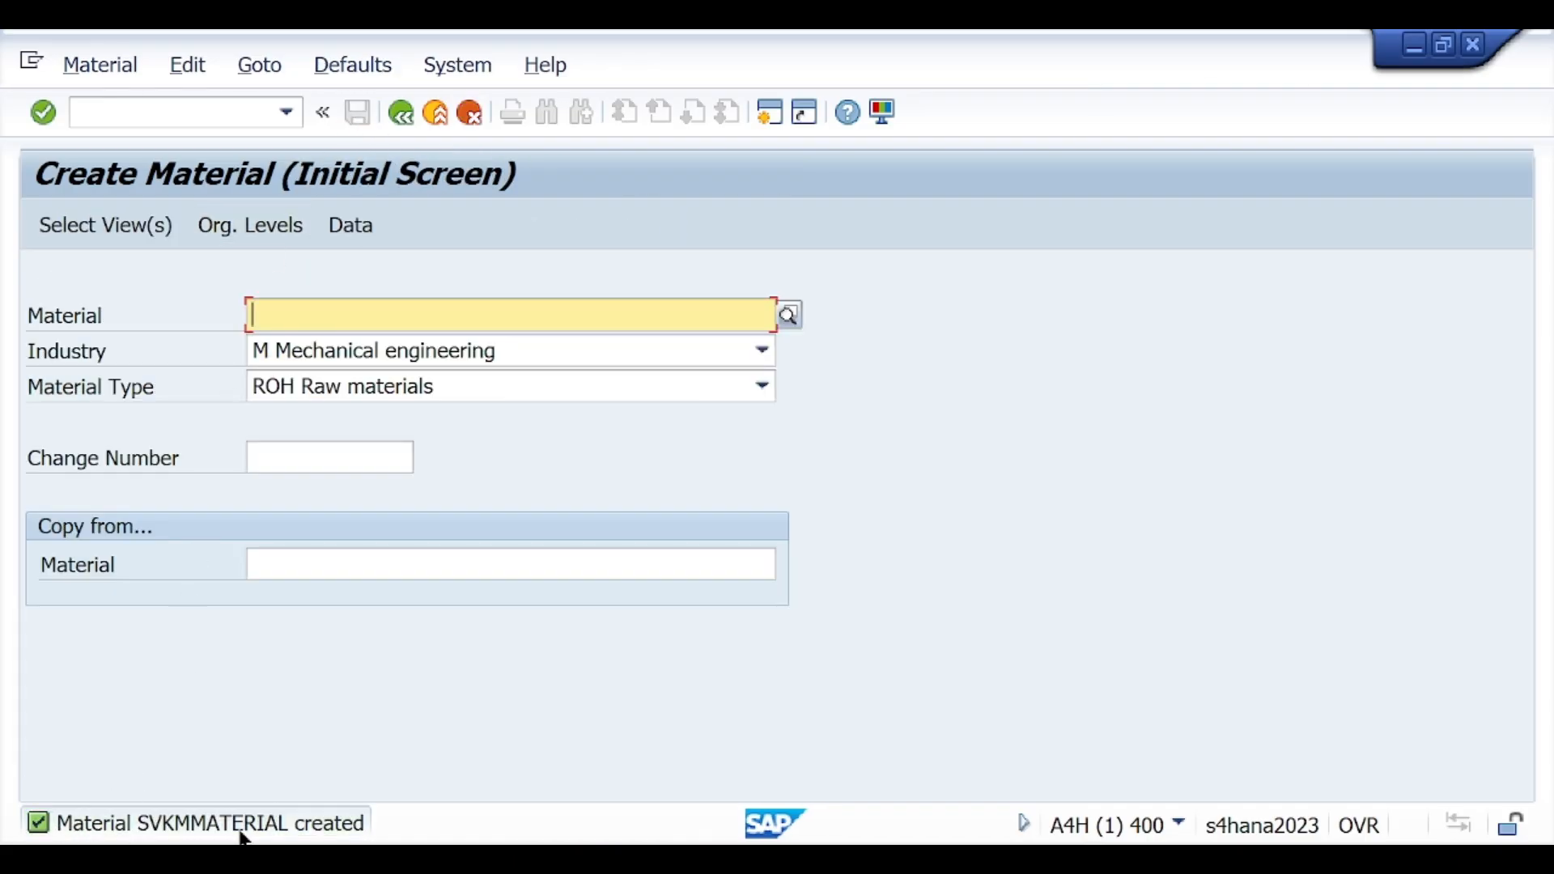
Step: Copy "Material SVKMMATERIAL" from the creation message details and paste it below "Use MM01:" in the Notion notes page
{"action": "left_click", "coordinate": [162, 821]}
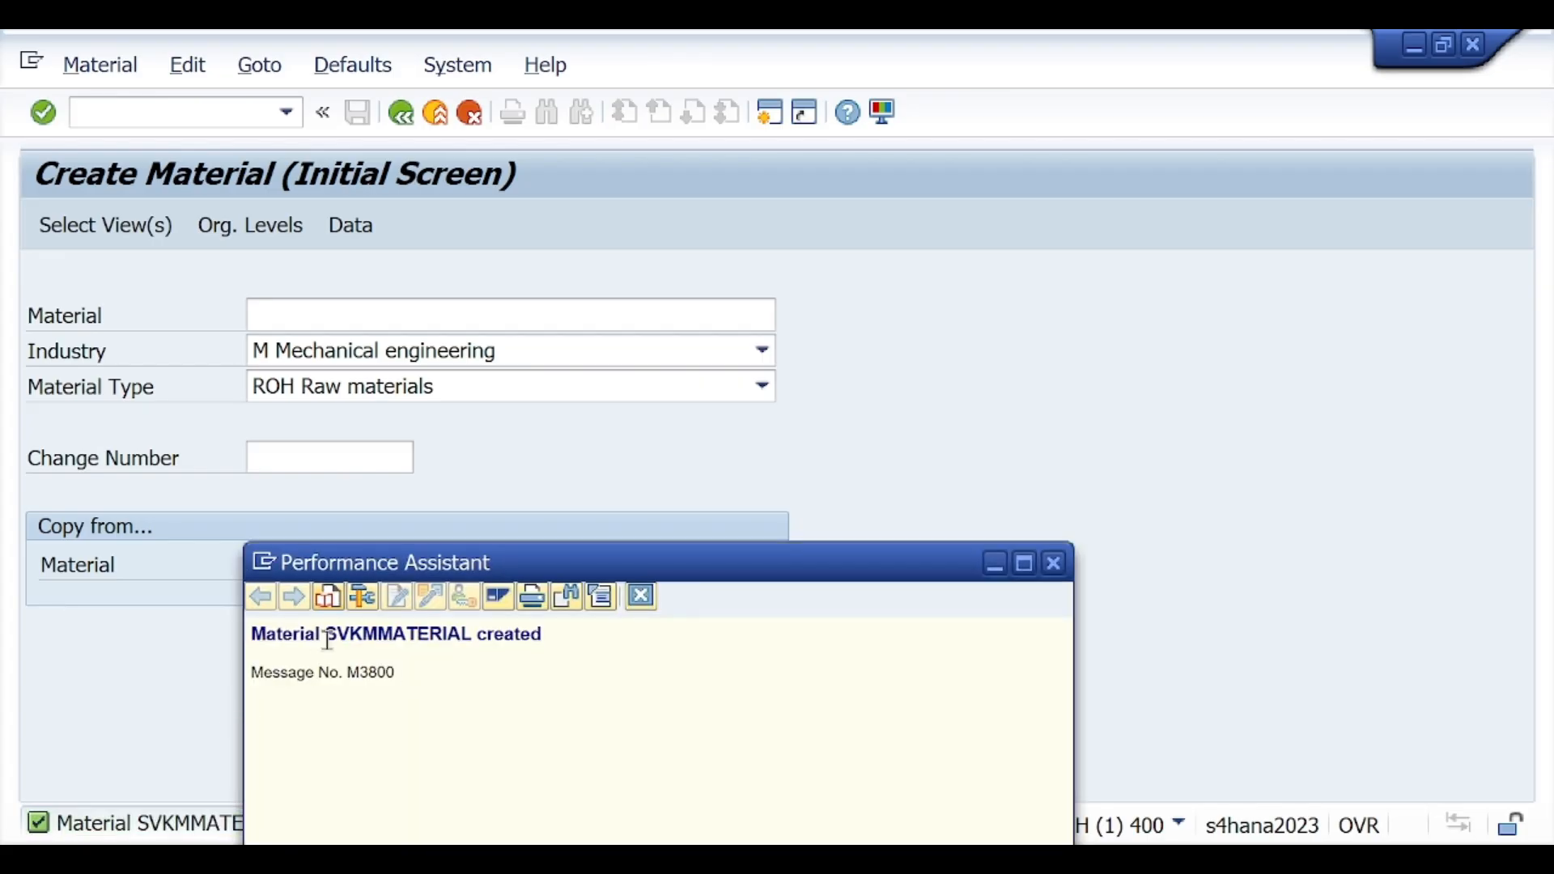
{"action": "left_click_drag", "start_coordinate": [328, 641], "coordinate": [240, 624]}
{"action": "key", "text": "ctrl+c"}
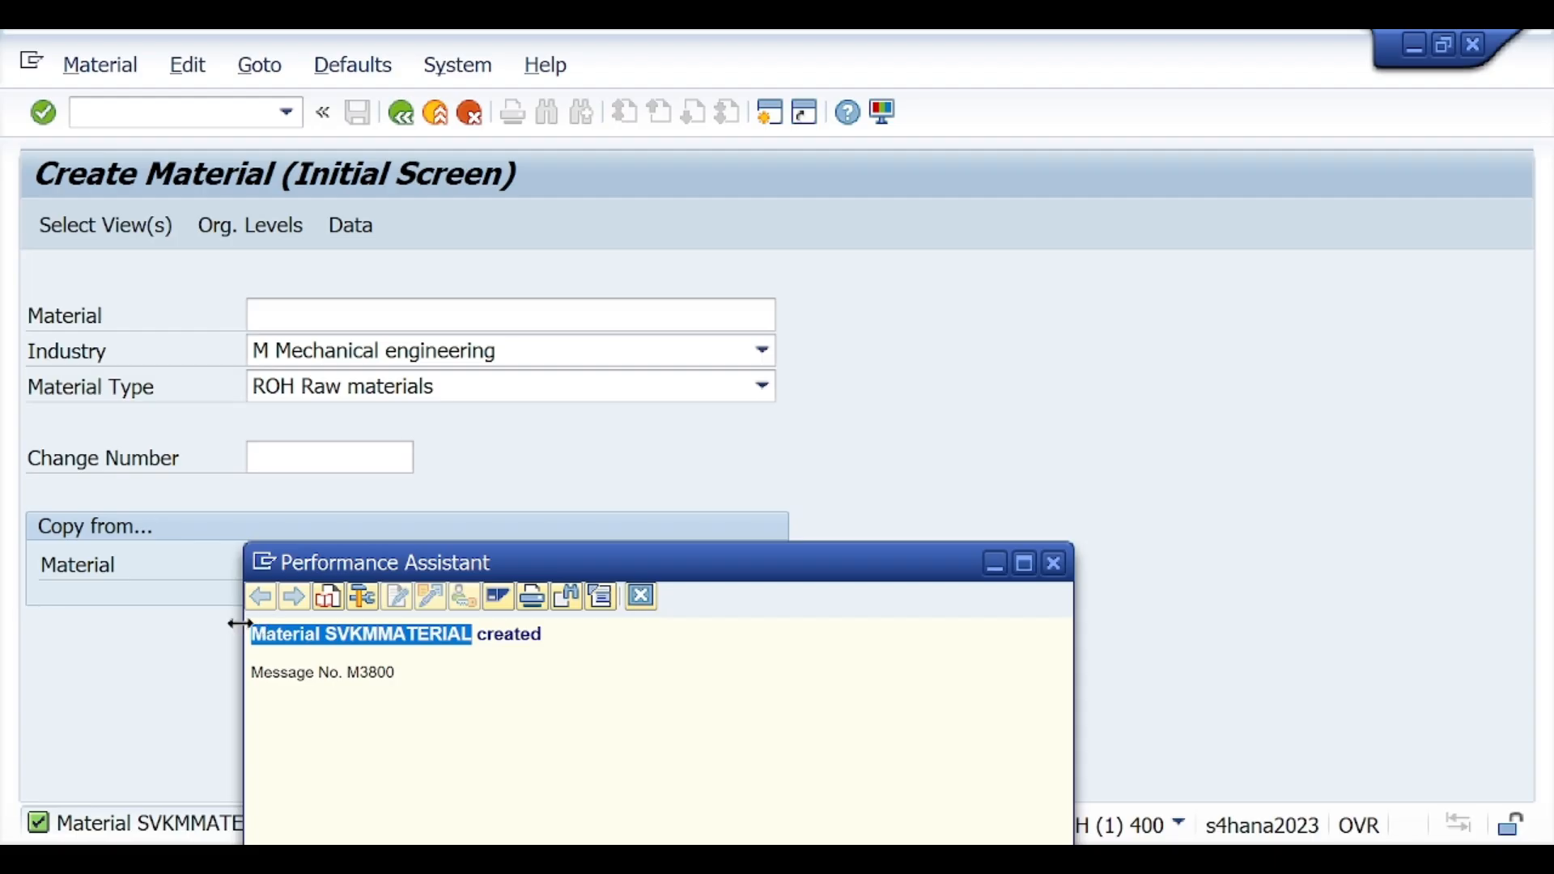
{"action": "left_click", "coordinate": [1056, 564]}
{"action": "key", "text": "alt+Tab"}
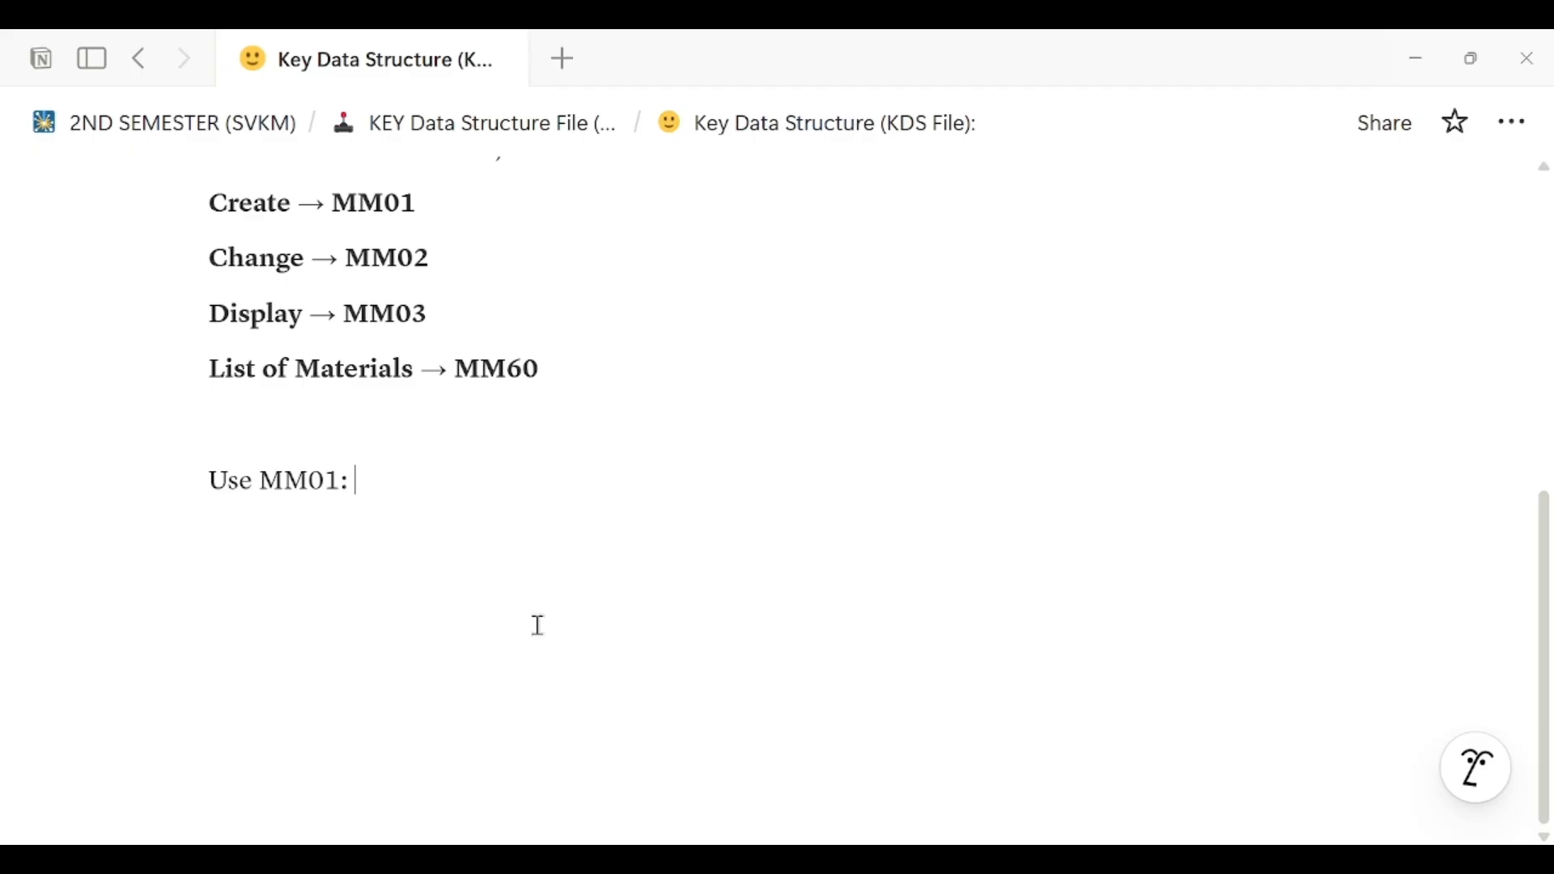
{"action": "key", "text": "Return"}
{"action": "key", "text": "ctrl+v"}
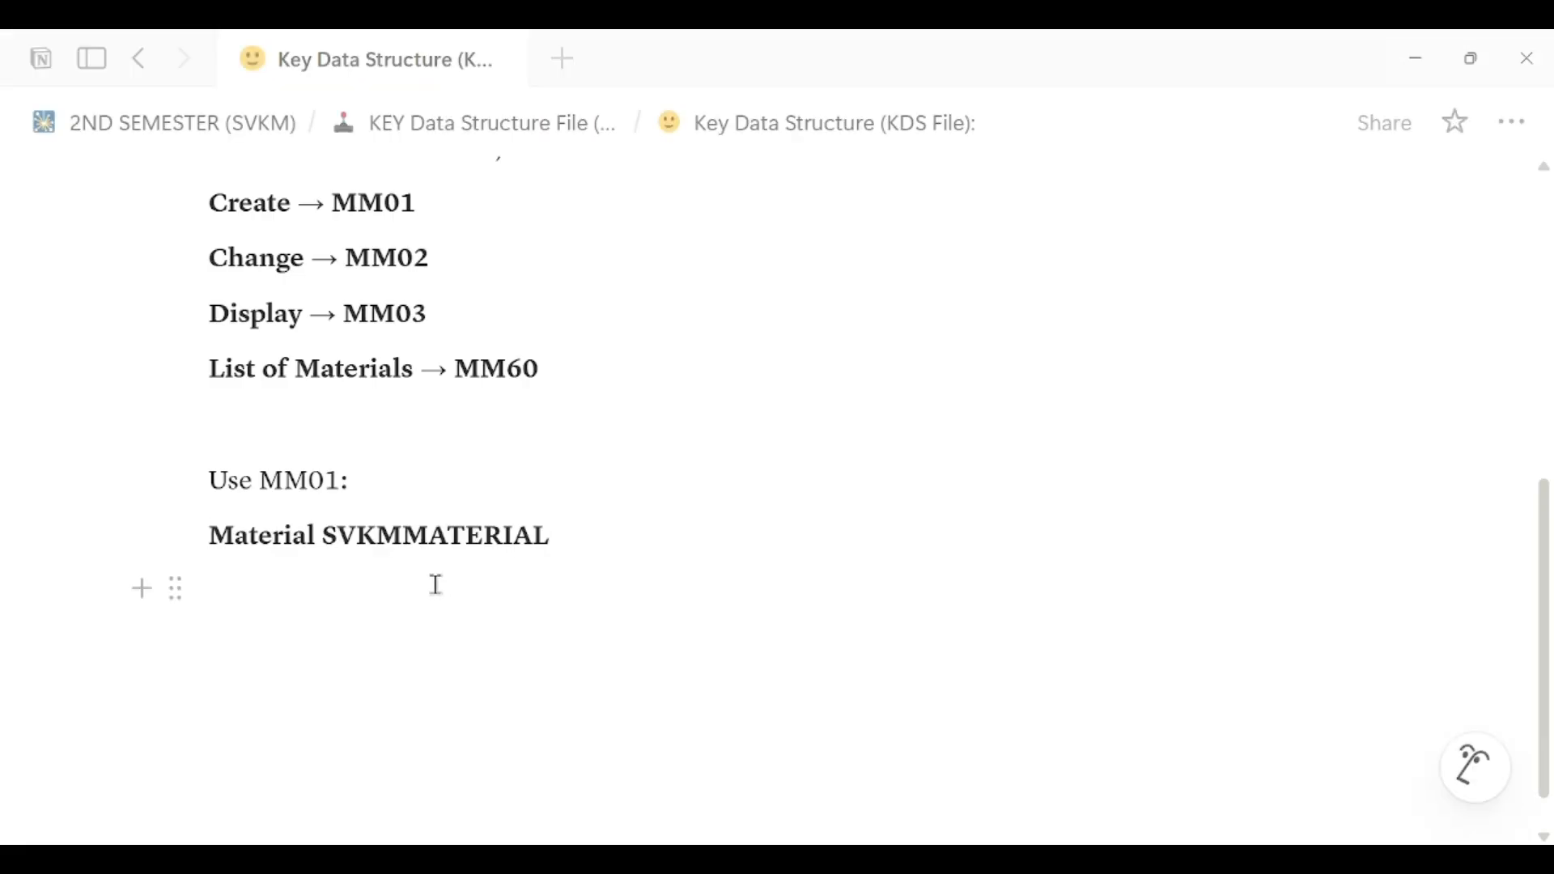